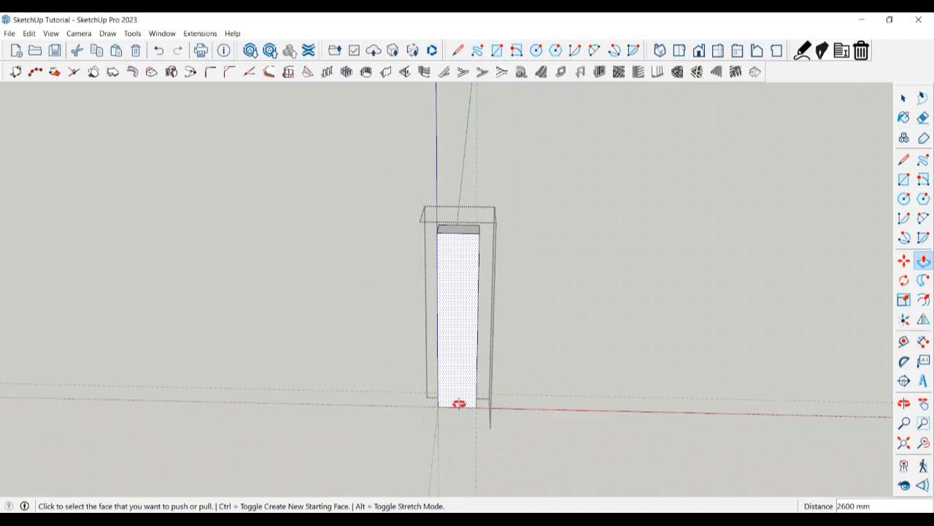
Finish editing the tall pillar and close its group
{"action": "key", "text": "space"}
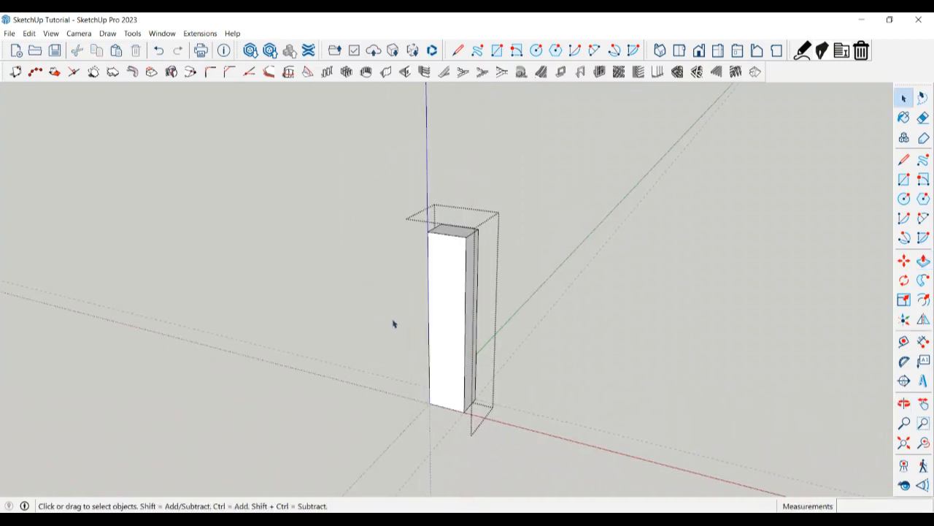
{"action": "left_click", "coordinate": [392, 322]}
{"action": "scroll", "coordinate": [425, 367], "scroll_direction": "up", "scroll_amount": 1}
{"action": "middle_click_drag", "start_coordinate": [426, 367], "coordinate": [443, 367]}
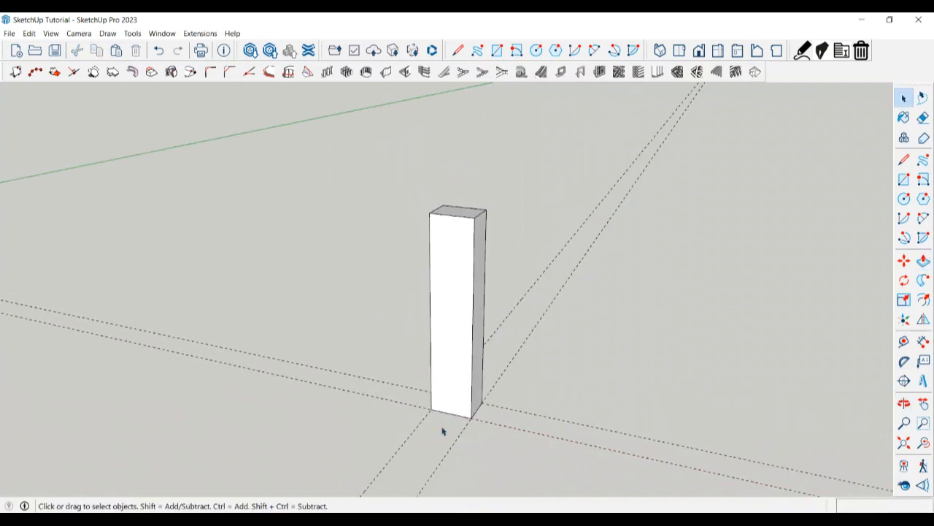
Place a construction guide parallel to the side edge through the middle of the pillar's top face
{"action": "scroll", "coordinate": [442, 430], "scroll_direction": "up", "scroll_amount": 1}
{"action": "scroll", "coordinate": [443, 432], "scroll_direction": "up", "scroll_amount": 1}
{"action": "scroll", "coordinate": [443, 432], "scroll_direction": "up", "scroll_amount": 1}
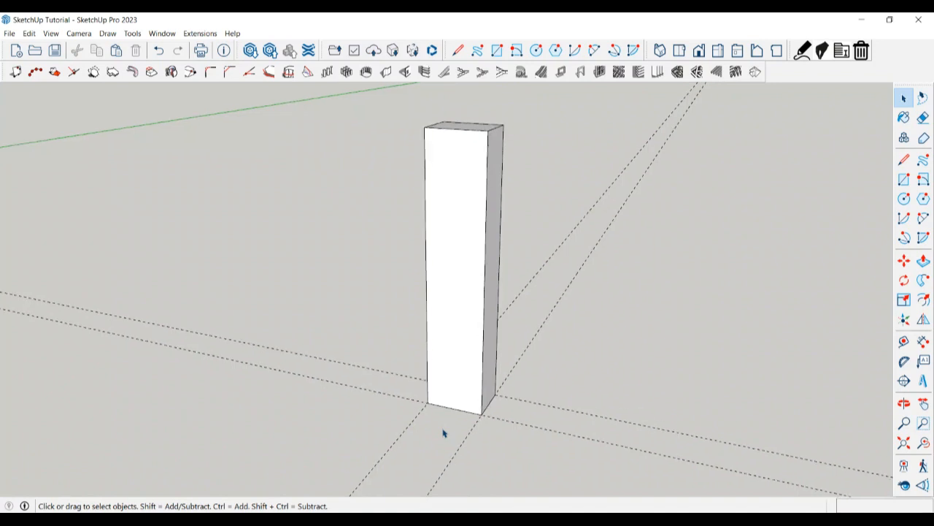
{"action": "scroll", "coordinate": [444, 433], "scroll_direction": "down", "scroll_amount": 1}
{"action": "middle_click_drag", "start_coordinate": [443, 426], "coordinate": [495, 389]}
{"action": "mouse_move", "coordinate": [477, 258]}
{"action": "middle_mouse_down"}
{"action": "mouse_move", "coordinate": [475, 198]}
{"action": "mouse_move", "coordinate": [486, 260]}
{"action": "middle_mouse_up"}
{"action": "key", "text": "space"}
{"action": "scroll", "coordinate": [455, 155], "scroll_direction": "up", "scroll_amount": 3}
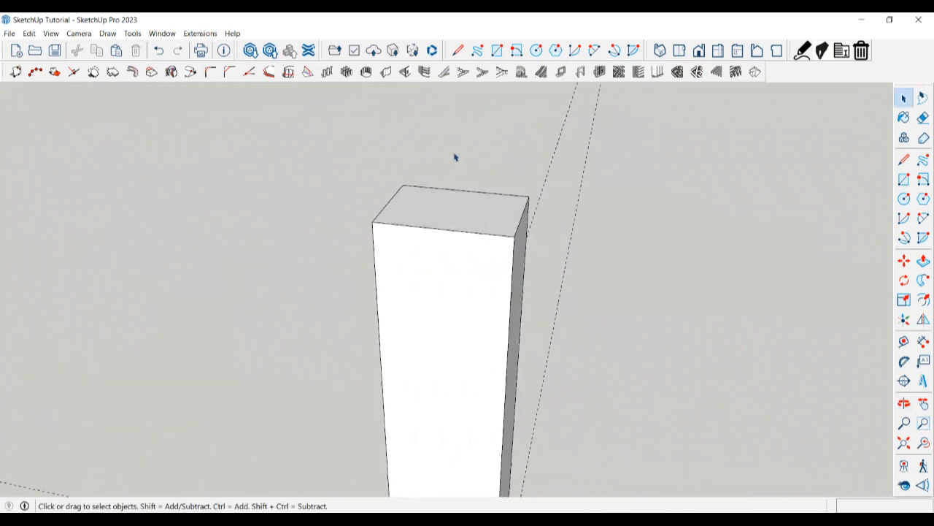
{"action": "left_click", "coordinate": [465, 259]}
{"action": "key", "text": "t"}
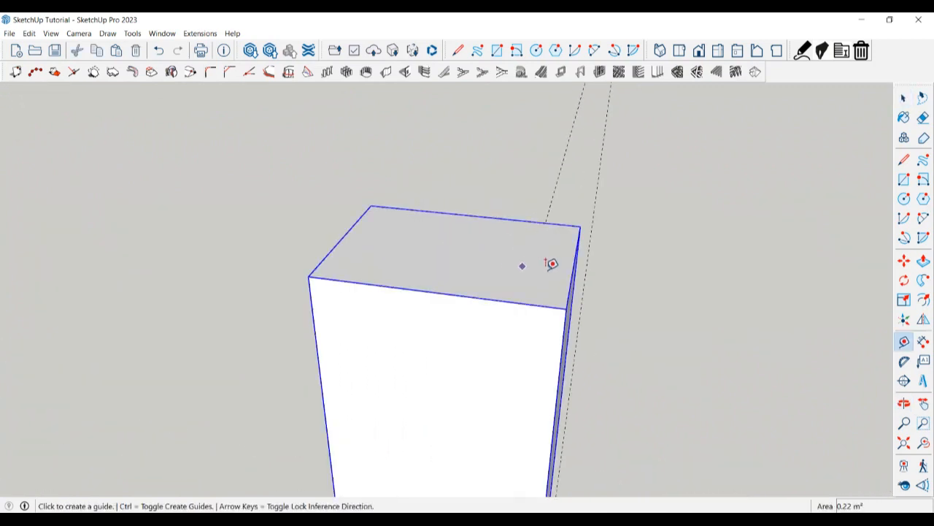
{"action": "left_click", "coordinate": [576, 259]}
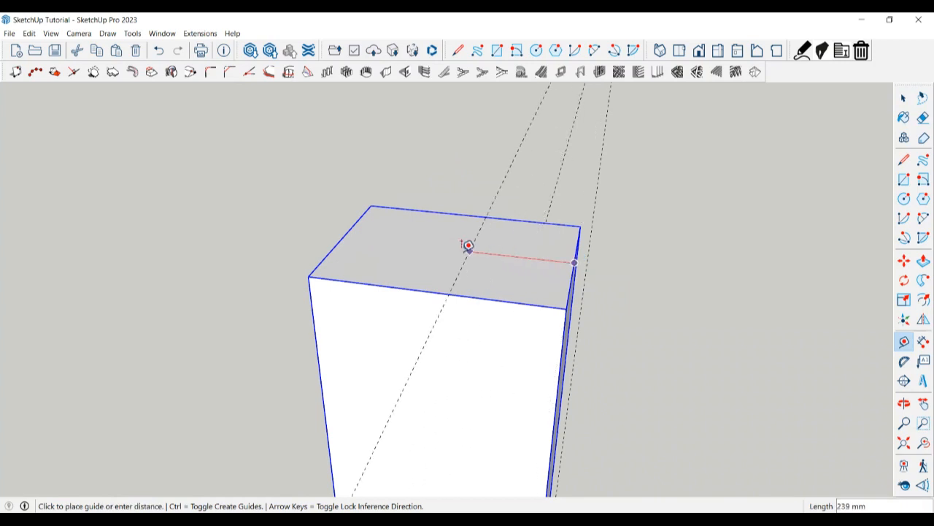
{"action": "left_click", "coordinate": [475, 210]}
Add two parallel guides on the pillar's top, offset 100 mm to each side of the central guide
{"action": "left_click", "coordinate": [465, 228]}
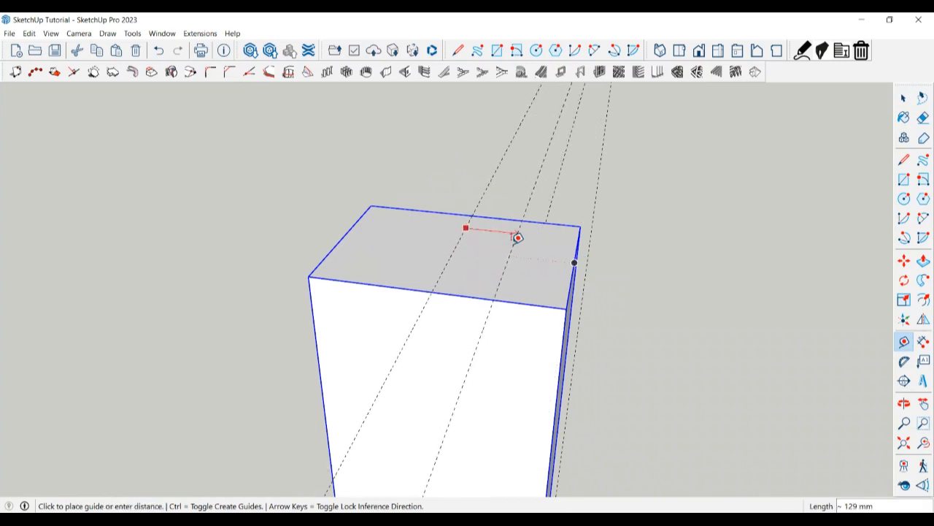
{"action": "type", "text": "100"}
{"action": "key", "text": "Return"}
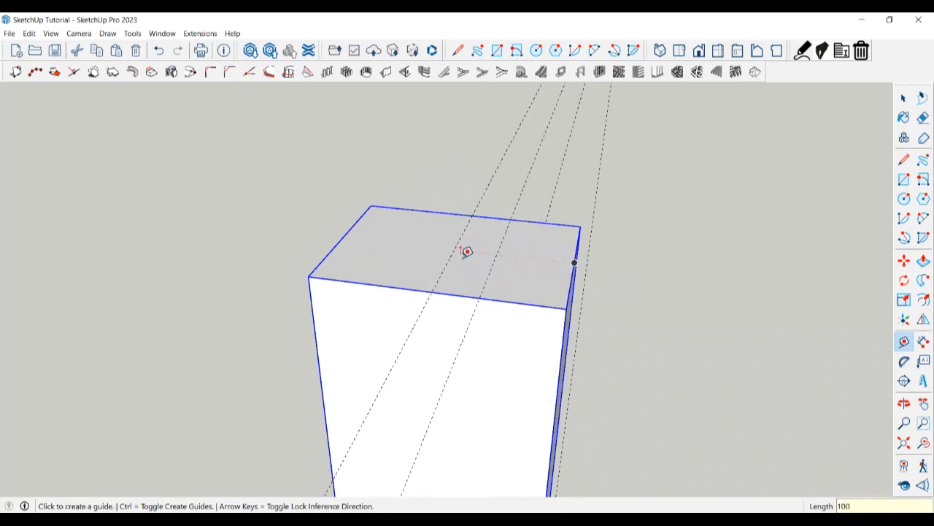
{"action": "left_click", "coordinate": [447, 261]}
{"action": "type", "text": "1"}
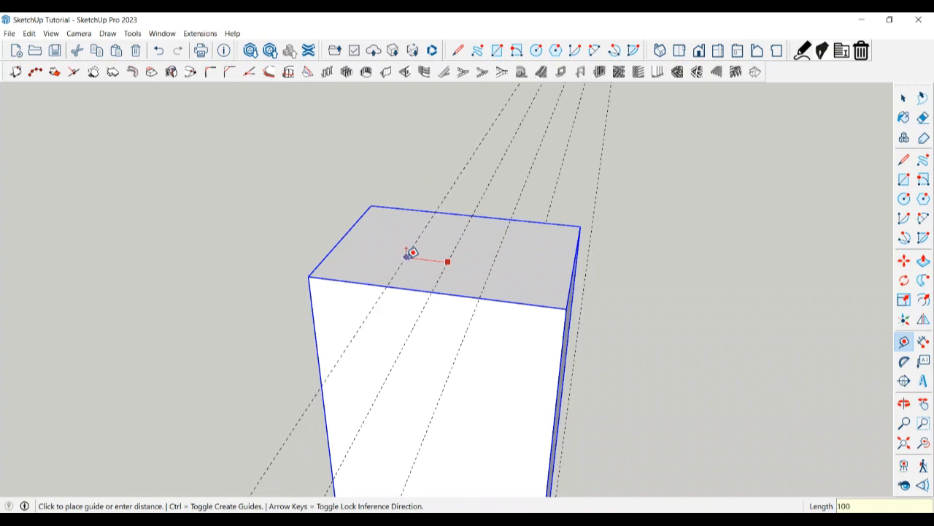
{"action": "type", "text": "00"}
{"action": "key", "text": "Return"}
Place a guide parallel to the front edge through the top face's middle, plus parallel guides 100 mm on either side
{"action": "left_click", "coordinate": [468, 290]}
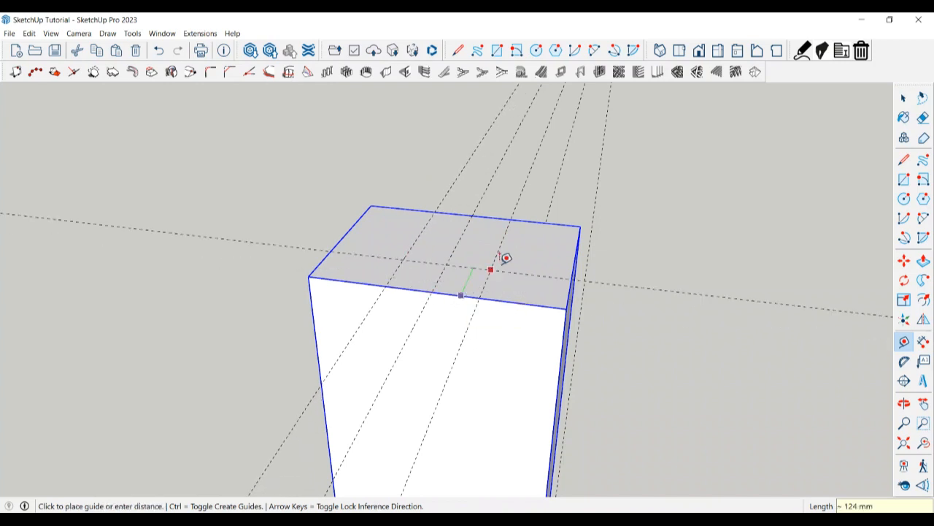
{"action": "left_click", "coordinate": [489, 251]}
{"action": "left_click", "coordinate": [484, 252]}
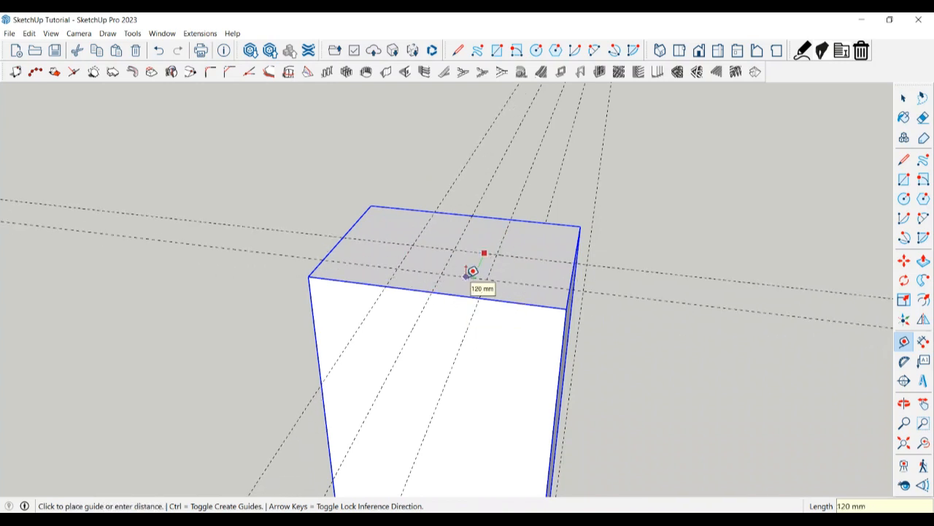
{"action": "type", "text": "100"}
{"action": "key", "text": "Return"}
{"action": "left_click", "coordinate": [488, 244]}
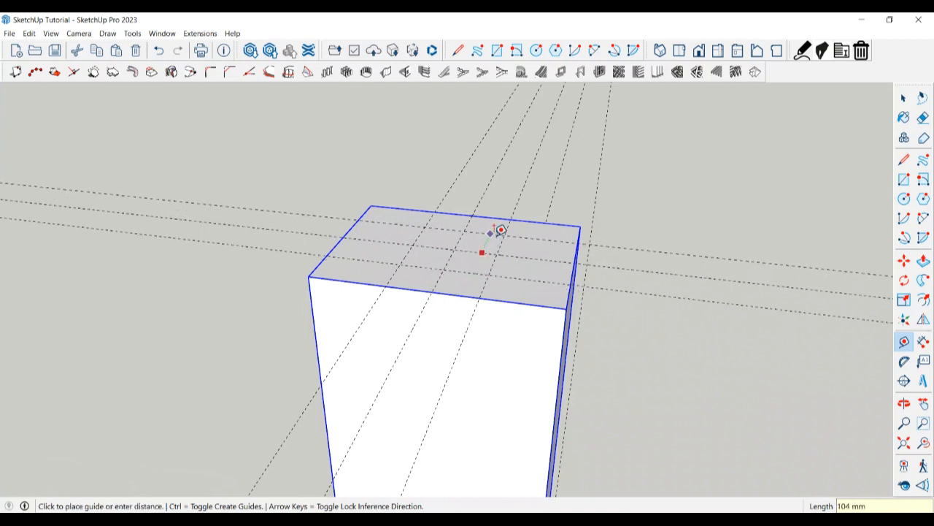
{"action": "type", "text": "10"}
{"action": "key", "text": "Return"}
{"action": "key", "text": "space"}
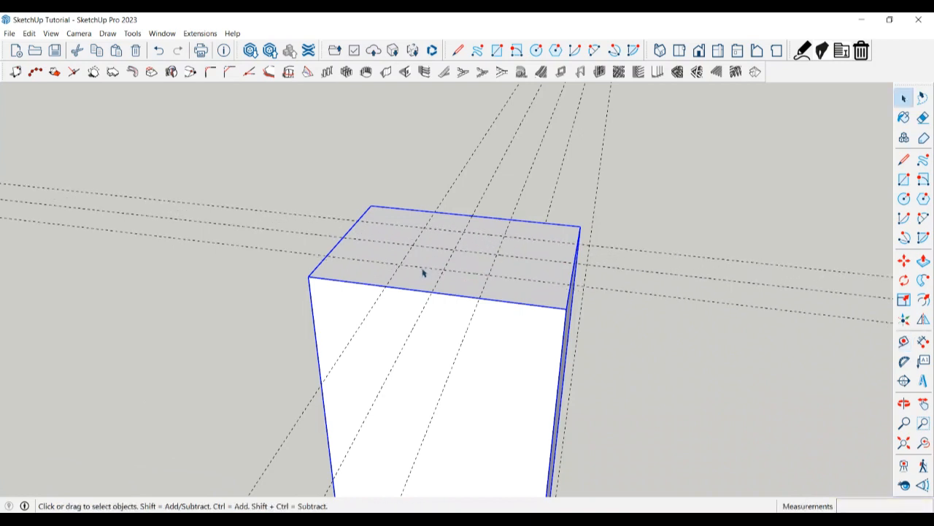
Draw a 200 by 200 mm square between the outer guide intersections on the pillar's top face
{"action": "key", "text": "r"}
{"action": "left_click", "coordinate": [424, 227]}
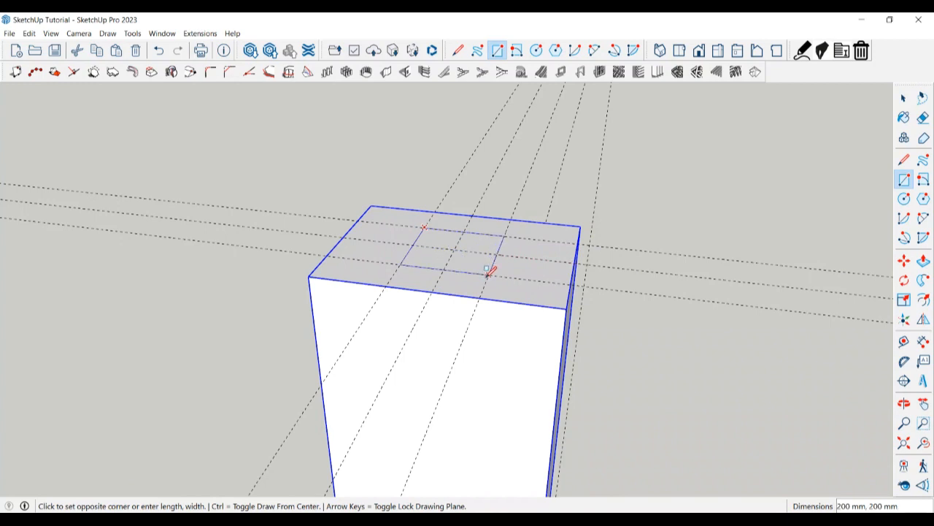
{"action": "left_click", "coordinate": [489, 275]}
{"action": "key", "text": "space"}
Make the square on the pillar's top a group and open it for editing
{"action": "left_click", "coordinate": [474, 269]}
{"action": "right_click", "coordinate": [473, 263]}
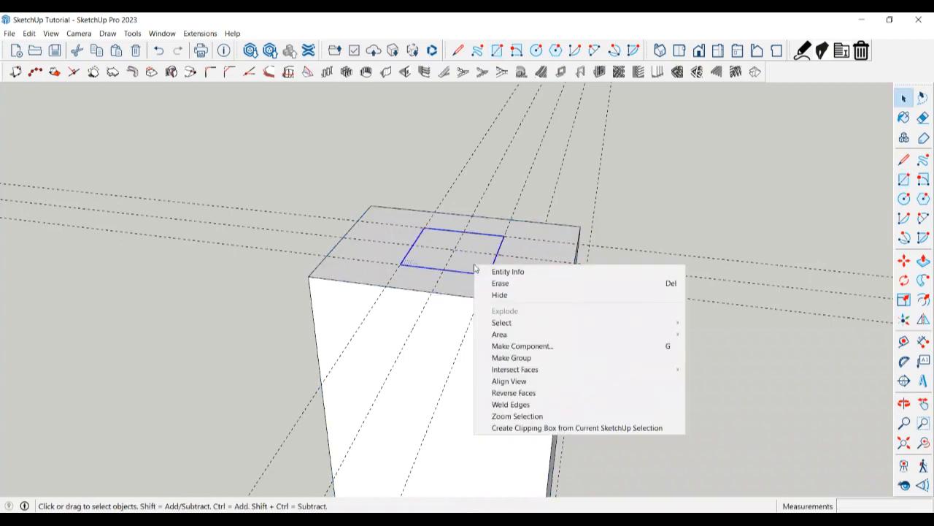
{"action": "left_click", "coordinate": [511, 358]}
{"action": "double_click", "coordinate": [478, 267]}
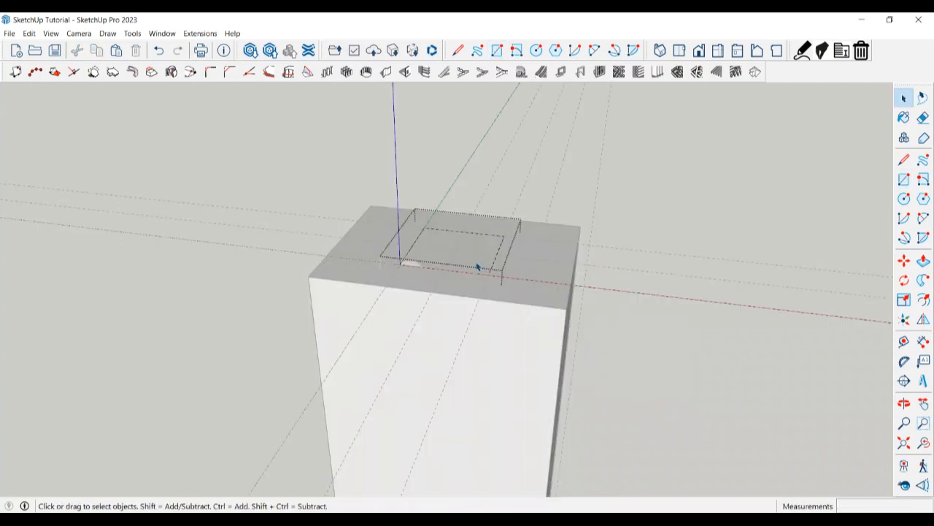
{"action": "key", "text": "p"}
{"action": "left_click", "coordinate": [477, 256]}
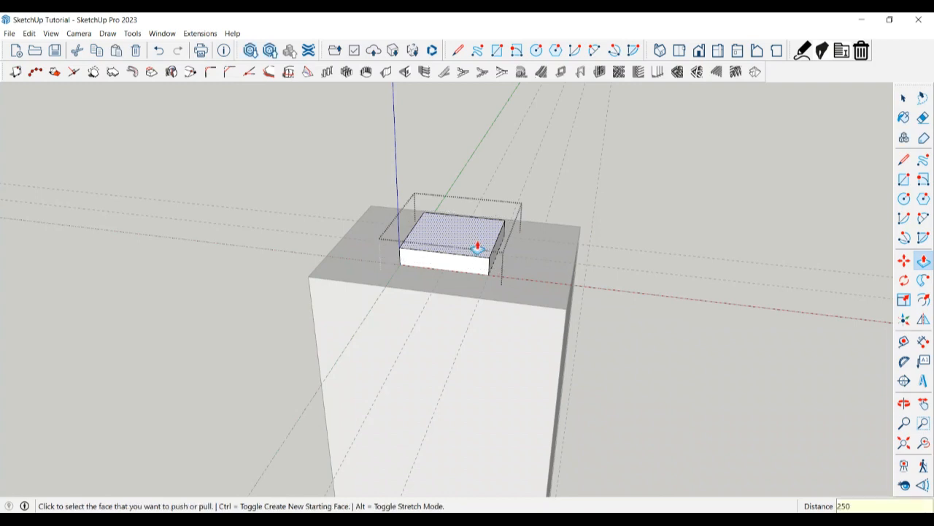
{"action": "left_click", "coordinate": [460, 240]}
{"action": "left_click", "coordinate": [461, 240]}
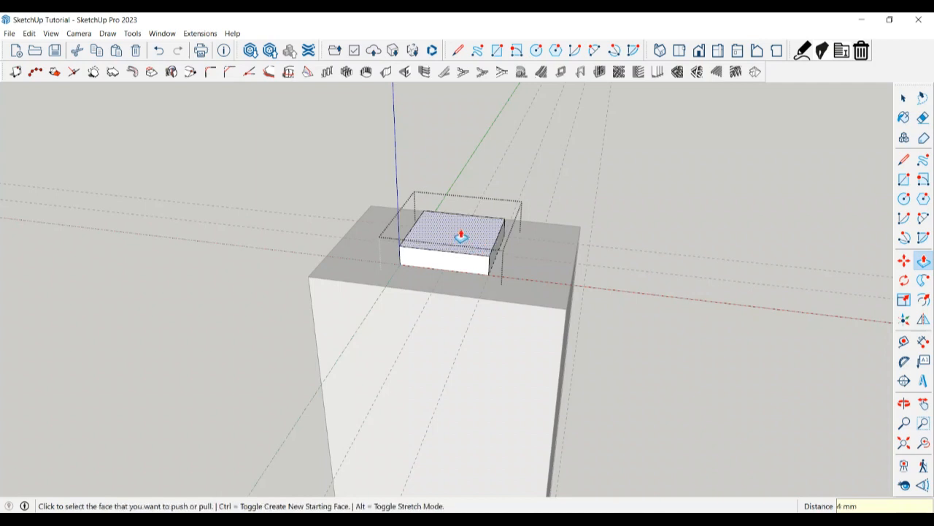
{"action": "key", "text": "ctrl+z"}
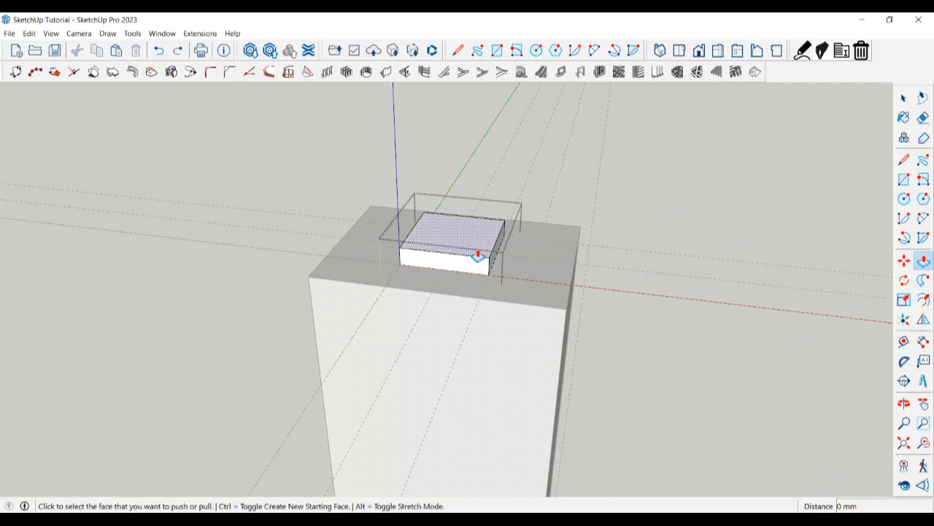
{"action": "key", "text": "ctrl+z"}
Extrude the square 250 mm upward with Push/Pull and close its group
{"action": "left_click", "coordinate": [479, 260]}
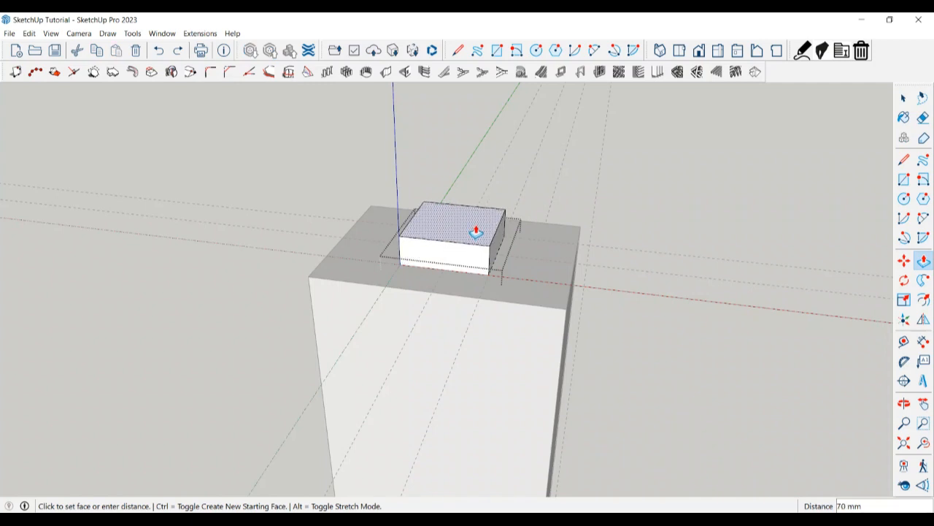
{"action": "left_click", "coordinate": [475, 233]}
{"action": "key", "text": "Return"}
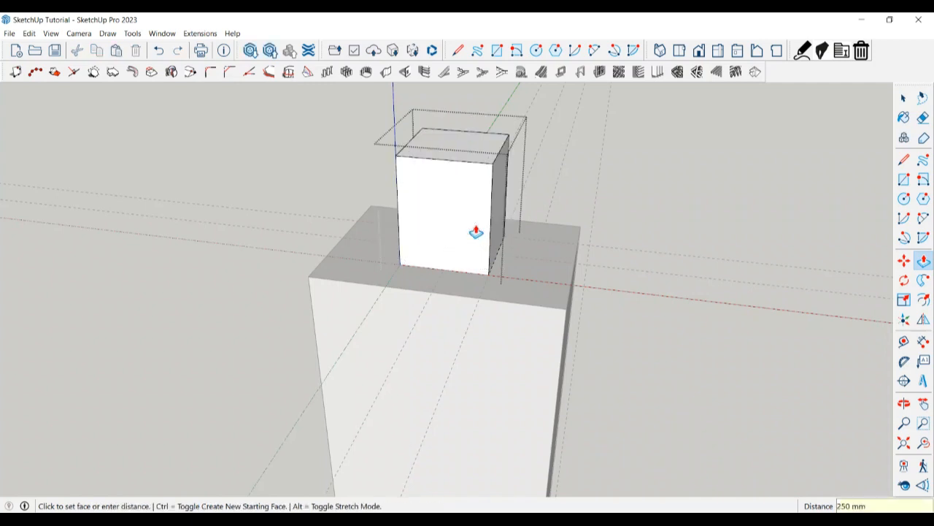
{"action": "key", "text": "space"}
{"action": "scroll", "coordinate": [577, 281], "scroll_direction": "down", "scroll_amount": 3}
{"action": "left_click", "coordinate": [694, 349]}
Draw a rectangle covering the small block's top face and make it a group
{"action": "middle_click_drag", "start_coordinate": [694, 356], "coordinate": [661, 307]}
{"action": "scroll", "coordinate": [643, 327], "scroll_direction": "down", "scroll_amount": 4}
{"action": "scroll", "coordinate": [563, 253], "scroll_direction": "up", "scroll_amount": 4}
{"action": "key", "text": "r"}
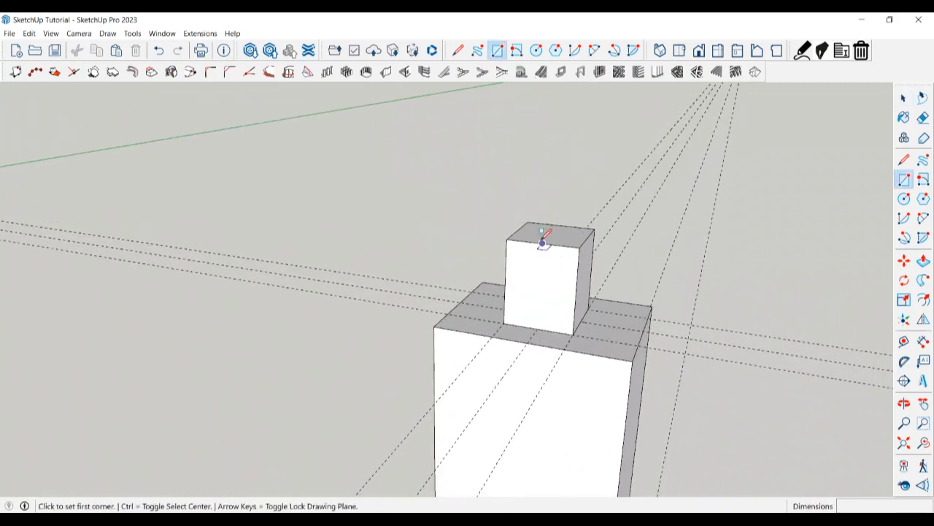
{"action": "left_click", "coordinate": [527, 222]}
{"action": "left_click", "coordinate": [580, 247]}
{"action": "key", "text": "space"}
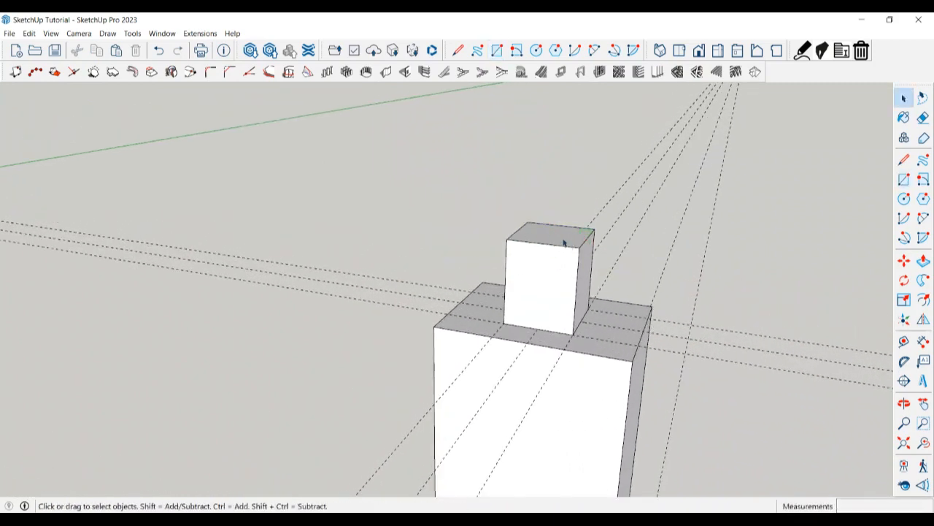
{"action": "double_click", "coordinate": [563, 241]}
{"action": "right_click", "coordinate": [565, 240]}
{"action": "left_click", "coordinate": [603, 332]}
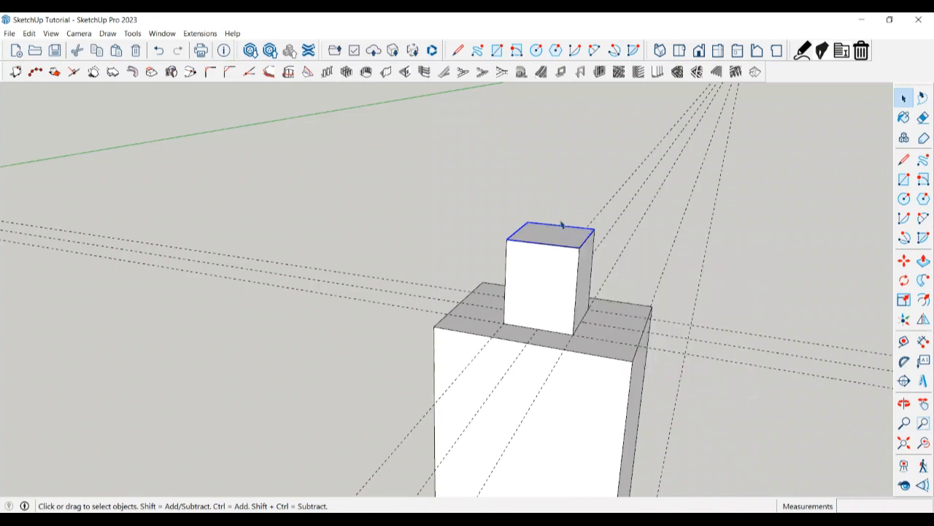
Open the new group on the small block and extrude its face upward with Push/Pull
{"action": "double_click", "coordinate": [556, 242]}
{"action": "key", "text": "p"}
{"action": "left_click", "coordinate": [554, 239]}
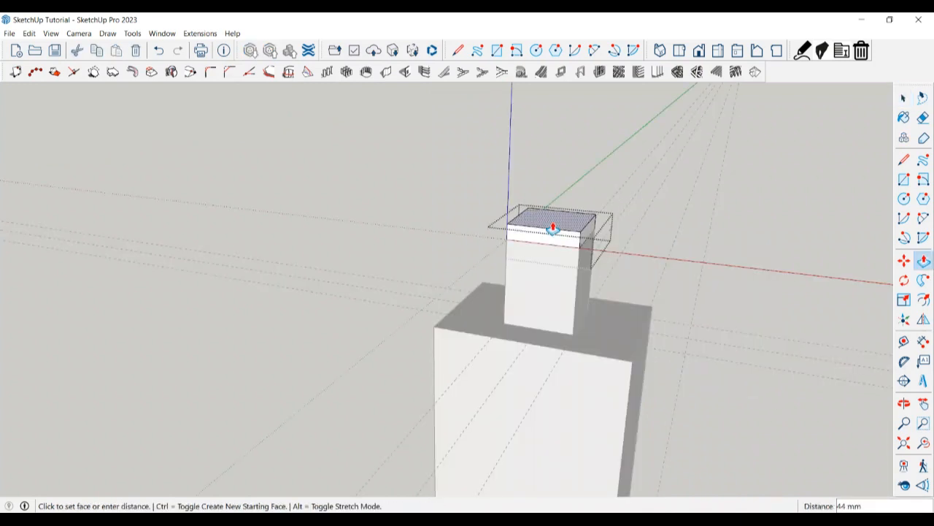
{"action": "left_click", "coordinate": [552, 227]}
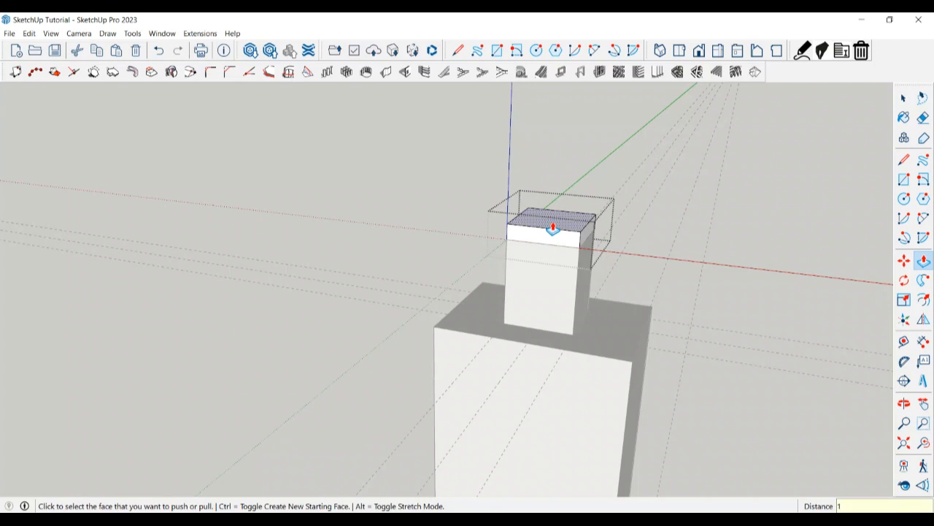
{"action": "left_click", "coordinate": [553, 228]}
{"action": "key", "text": "space"}
{"action": "middle_click_drag", "start_coordinate": [554, 228], "coordinate": [571, 252]}
{"action": "scroll", "coordinate": [571, 252], "scroll_direction": "down", "scroll_amount": 1}
Push the top face of the uppermost block down 30 mm
{"action": "key", "text": "p"}
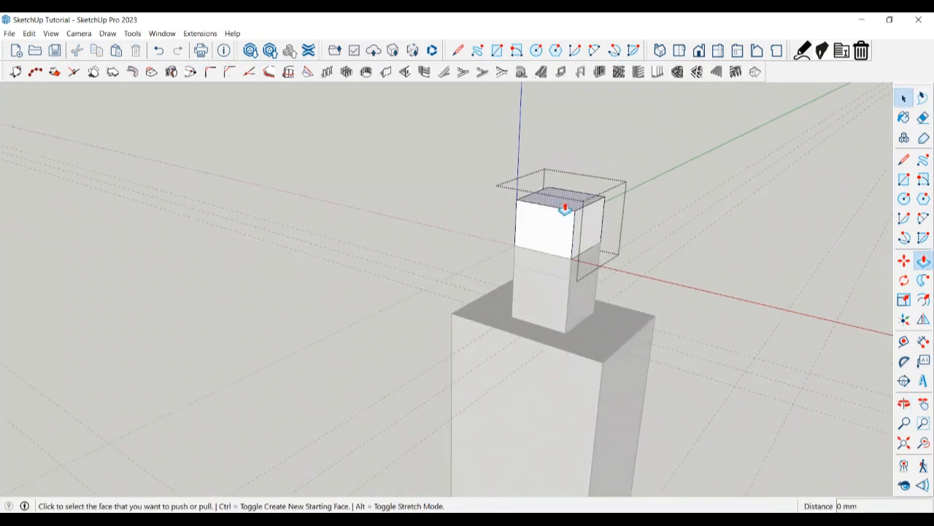
{"action": "left_click", "coordinate": [564, 204]}
{"action": "left_click", "coordinate": [563, 212]}
{"action": "type", "text": "30"}
{"action": "key", "text": "Return"}
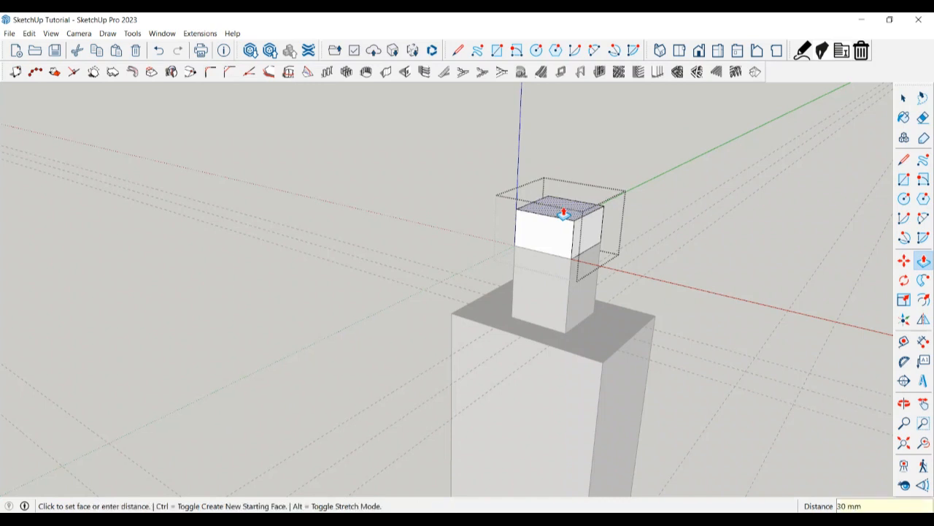
{"action": "key", "text": "space"}
{"action": "key", "text": "p"}
{"action": "left_click", "coordinate": [540, 244]}
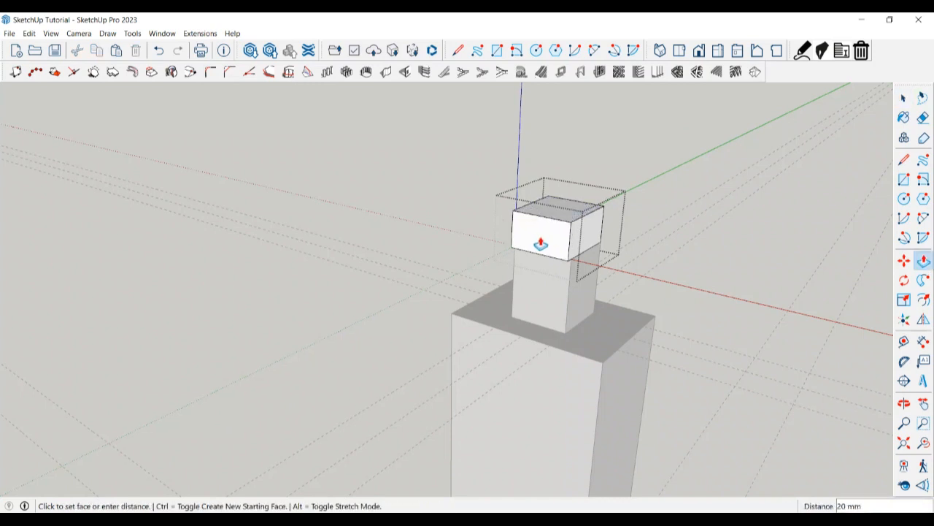
{"action": "left_click", "coordinate": [537, 247]}
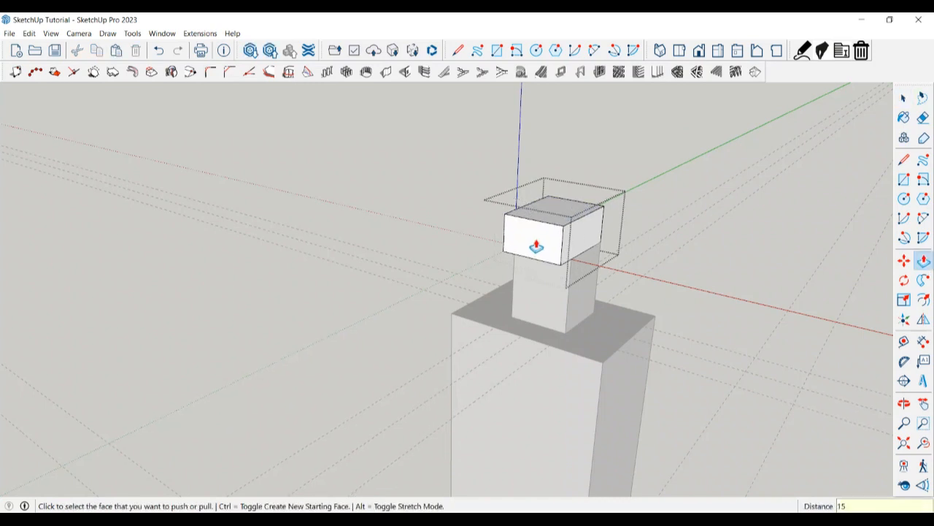
{"action": "left_click", "coordinate": [537, 247]}
{"action": "left_click", "coordinate": [526, 267]}
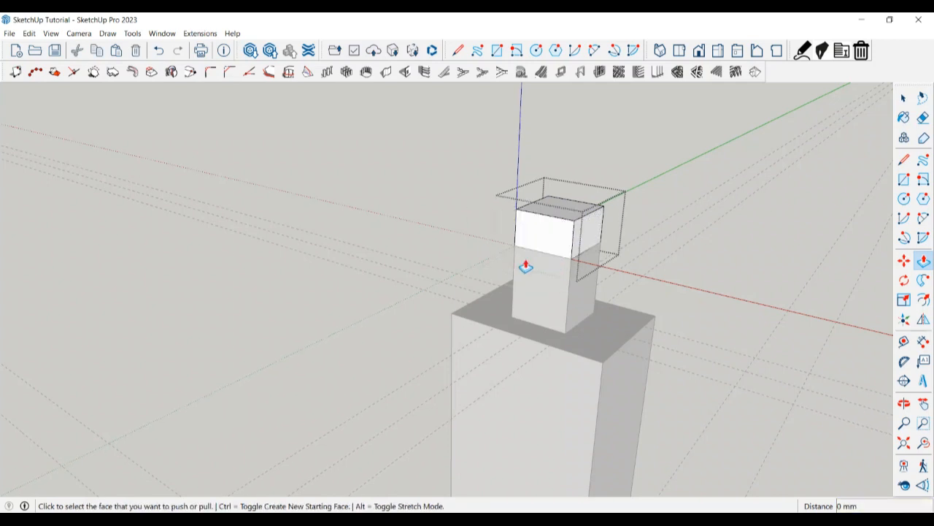
Pull the uppermost block's front face out 120 mm and its right side face out 250 mm
{"action": "left_click", "coordinate": [524, 257]}
{"action": "type", "text": "120"}
{"action": "key", "text": "Return"}
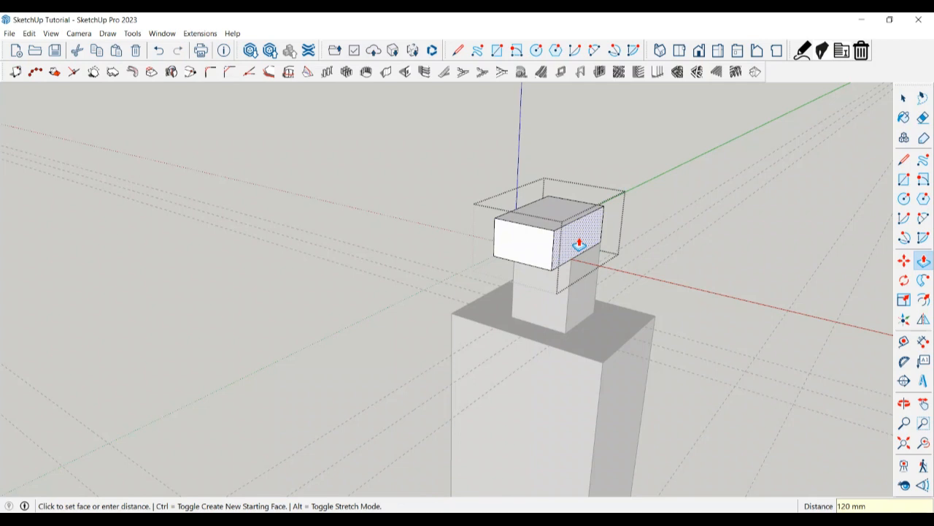
{"action": "left_click", "coordinate": [611, 252]}
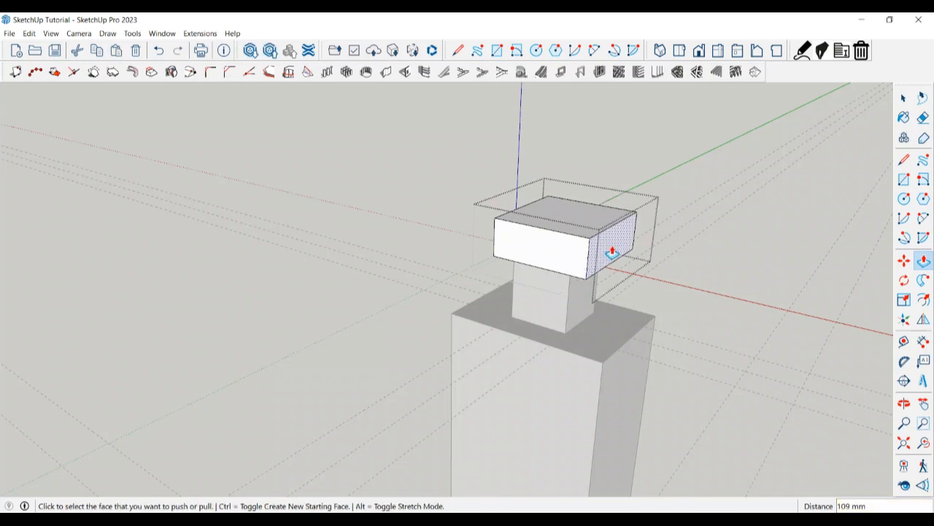
{"action": "type", "text": "250"}
{"action": "key", "text": "Return"}
{"action": "middle_click_drag", "start_coordinate": [609, 253], "coordinate": [494, 221]}
{"action": "left_click", "coordinate": [495, 221]}
{"action": "type", "text": "-100"}
{"action": "key", "text": "Return"}
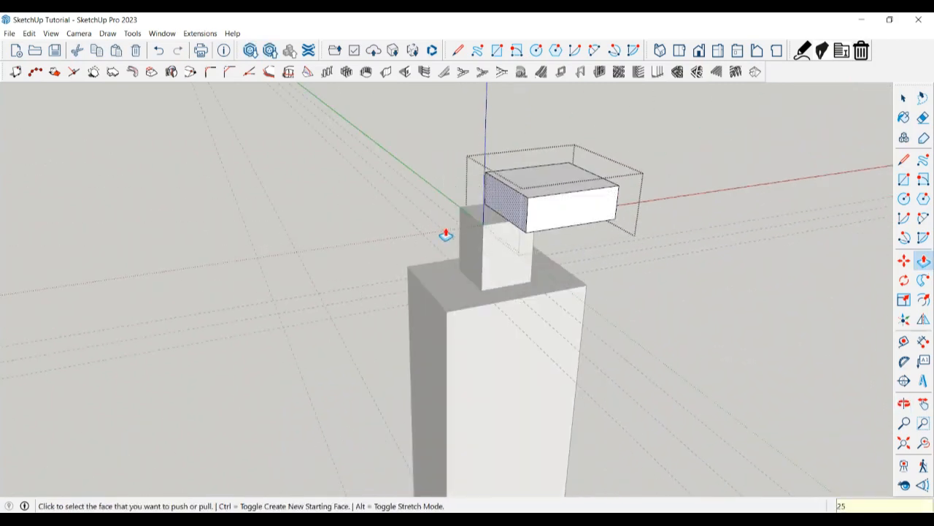
{"action": "key", "text": "Return"}
{"action": "key", "text": "ctrl+z"}
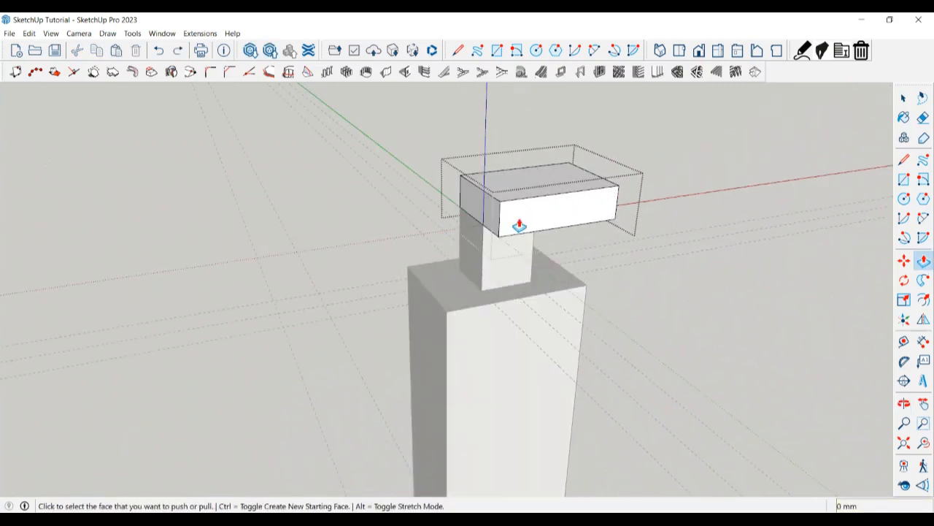
Pull the cap block's remaining side face along the red axis outward 250 mm
{"action": "left_click", "coordinate": [479, 217]}
{"action": "left_click", "coordinate": [415, 232]}
{"action": "key", "text": "ctrl+z"}
{"action": "left_click", "coordinate": [464, 216]}
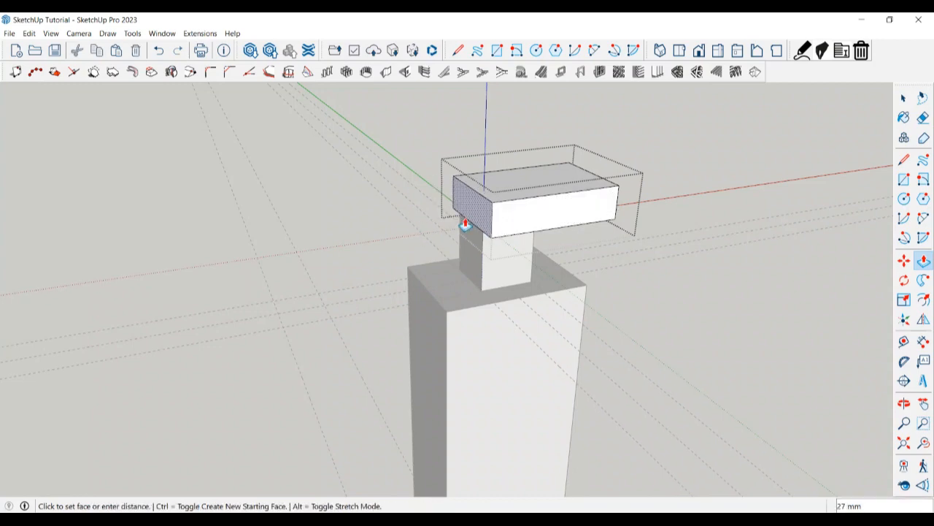
{"action": "left_click", "coordinate": [434, 231]}
{"action": "key", "text": "Return"}
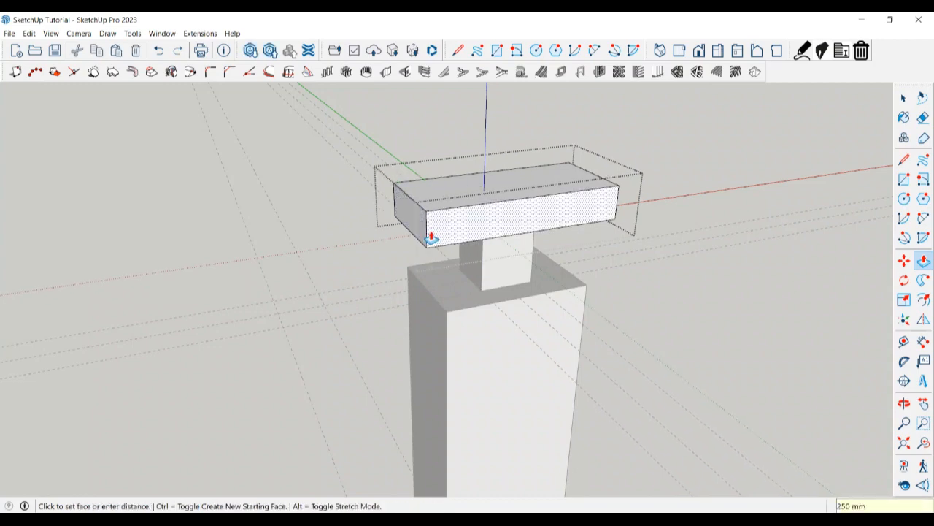
Pull the cap block's back face outward so it overhangs the small block
{"action": "middle_click_drag", "start_coordinate": [431, 236], "coordinate": [501, 225]}
{"action": "scroll", "coordinate": [423, 223], "scroll_direction": "up", "scroll_amount": 1}
{"action": "left_click", "coordinate": [423, 223]}
{"action": "left_click", "coordinate": [395, 234]}
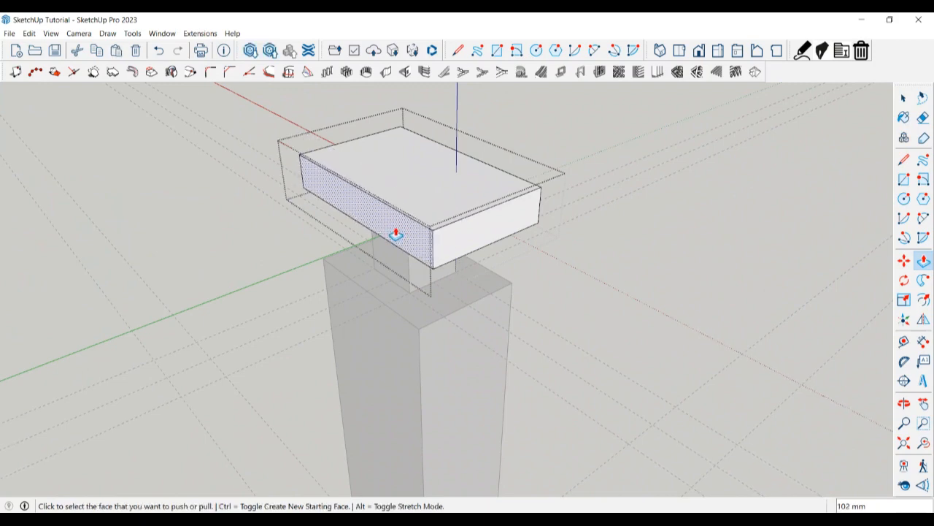
{"action": "left_click", "coordinate": [395, 234]}
{"action": "key", "text": "space"}
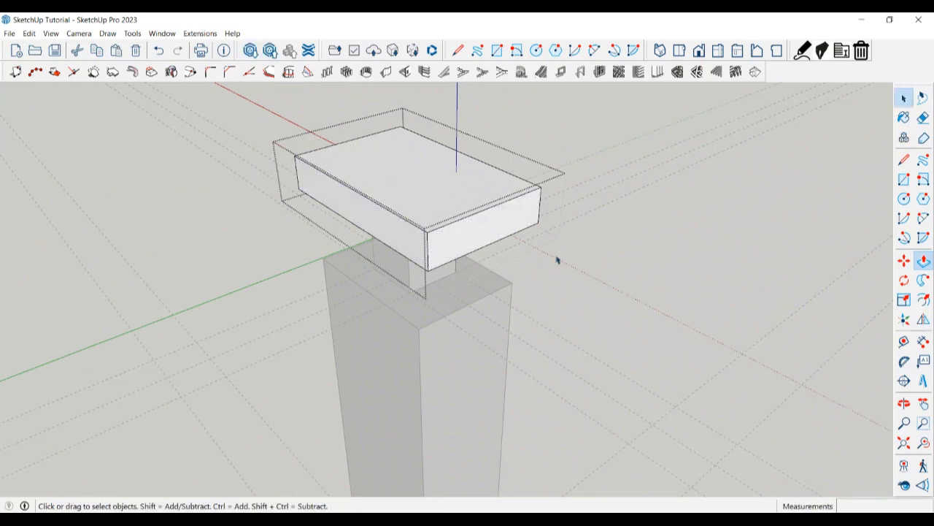
Paint the small block between the pillar and the cap with the Stone Marble material
{"action": "middle_click_drag", "start_coordinate": [557, 258], "coordinate": [294, 182]}
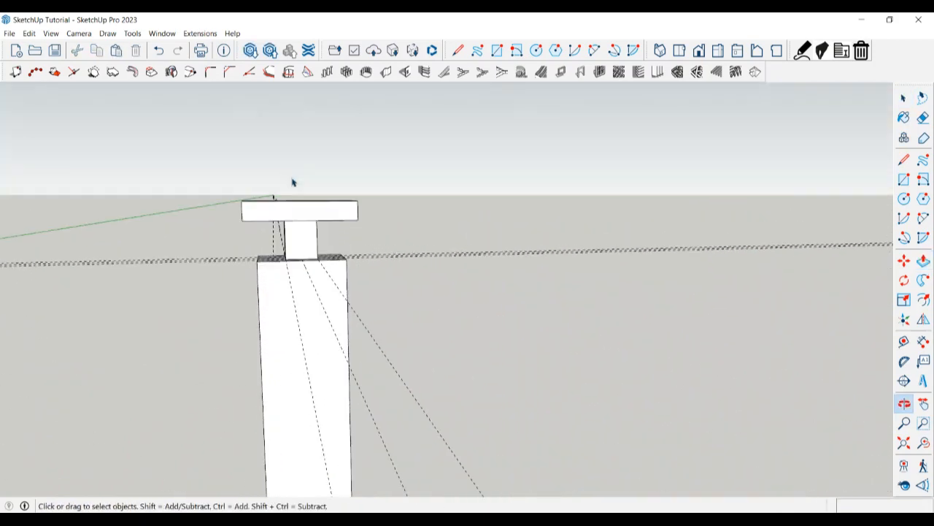
{"action": "scroll", "coordinate": [295, 219], "scroll_direction": "up", "scroll_amount": 1}
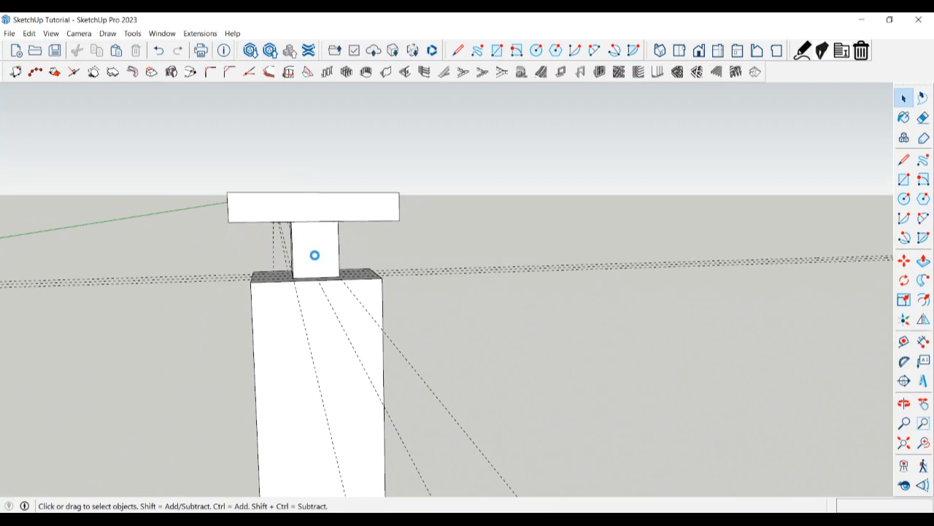
{"action": "key", "text": "b"}
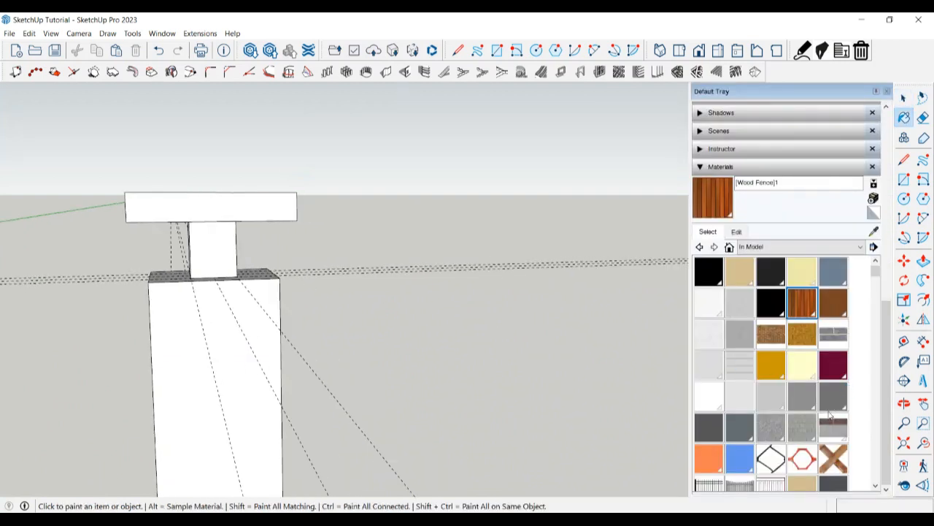
{"action": "scroll", "coordinate": [825, 419], "scroll_direction": "down", "scroll_amount": 7}
{"action": "scroll", "coordinate": [824, 422], "scroll_direction": "down", "scroll_amount": 5}
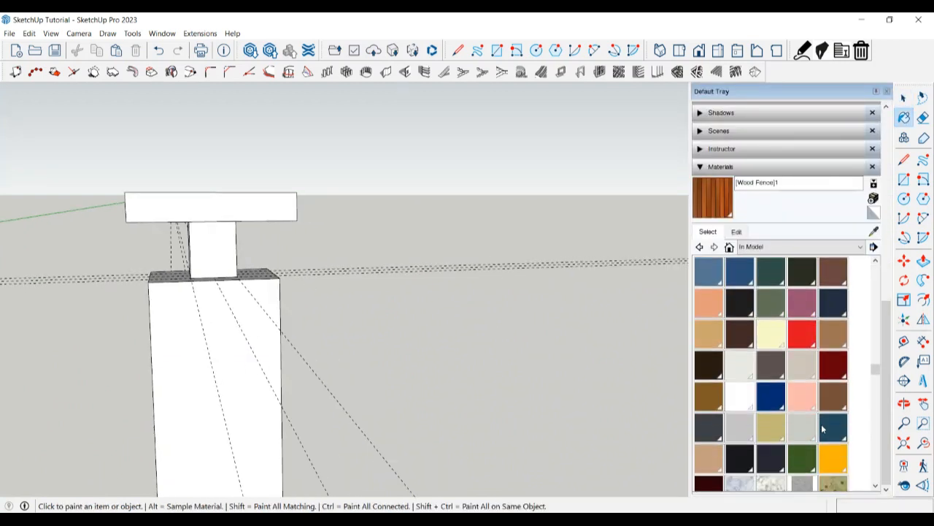
{"action": "left_click", "coordinate": [832, 458]}
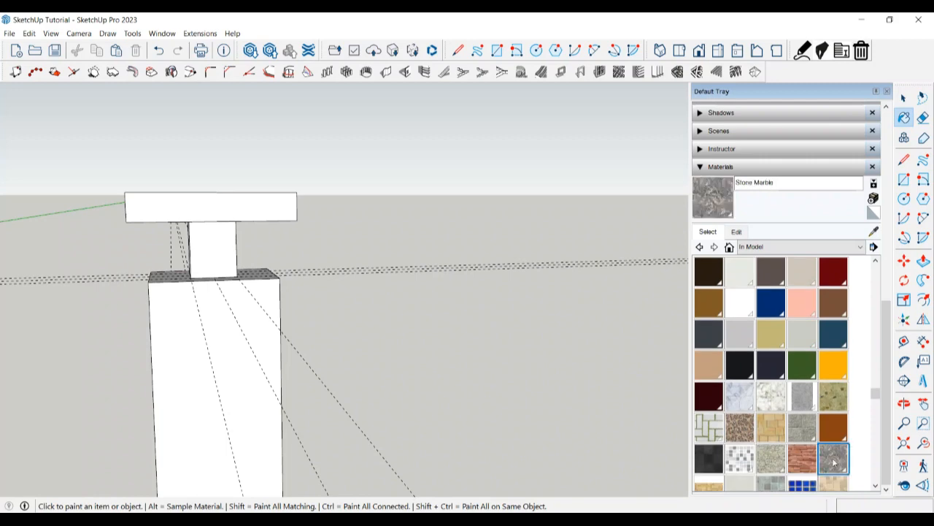
{"action": "left_click", "coordinate": [212, 252]}
{"action": "key", "text": "space"}
Erase the guide lines that run through the upper part of the pillar
{"action": "scroll", "coordinate": [377, 304], "scroll_direction": "down", "scroll_amount": 3}
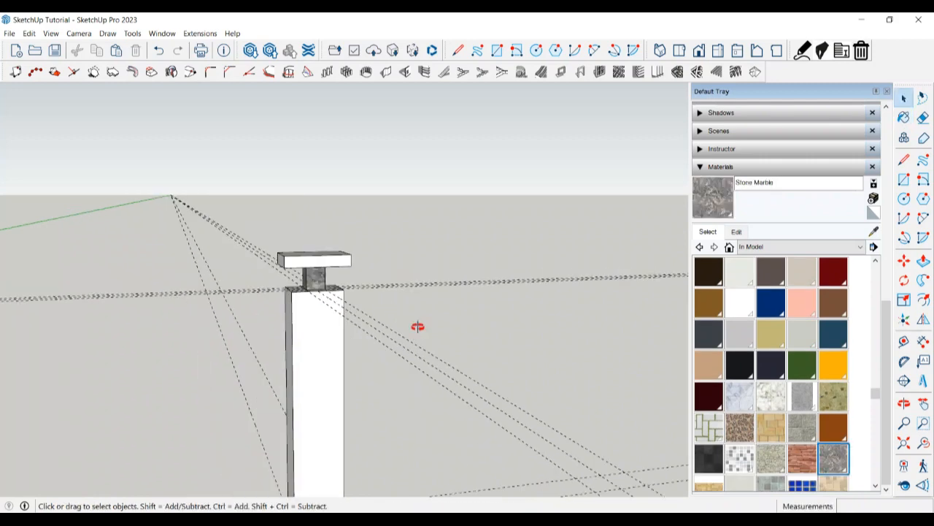
{"action": "middle_click_drag", "start_coordinate": [418, 327], "coordinate": [392, 337]}
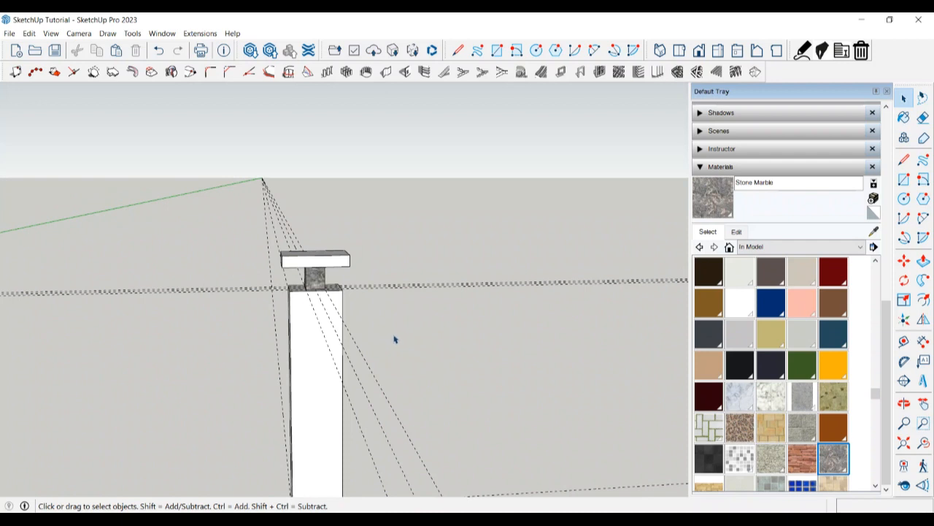
{"action": "key", "text": "e"}
{"action": "left_click_drag", "start_coordinate": [368, 363], "coordinate": [359, 422]}
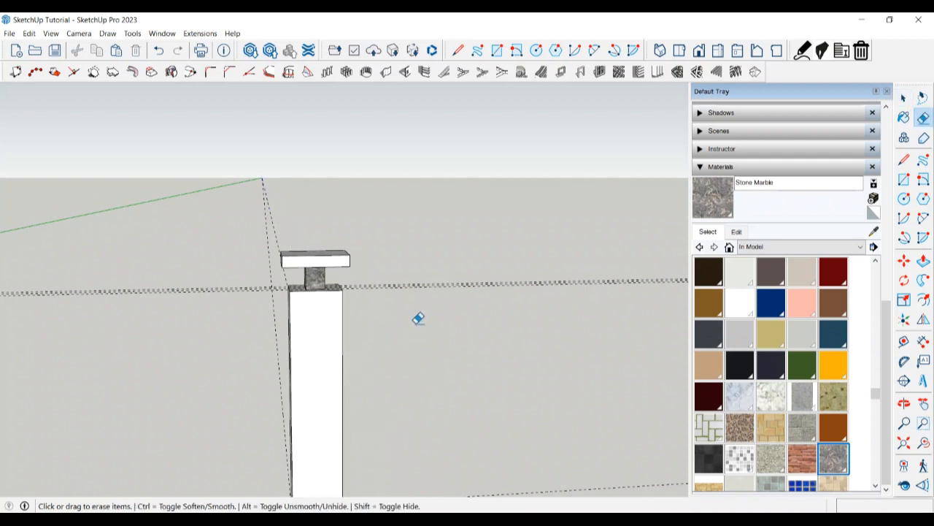
{"action": "left_click_drag", "start_coordinate": [418, 318], "coordinate": [404, 266]}
{"action": "left_click_drag", "start_coordinate": [276, 213], "coordinate": [253, 260]}
{"action": "key", "text": "space"}
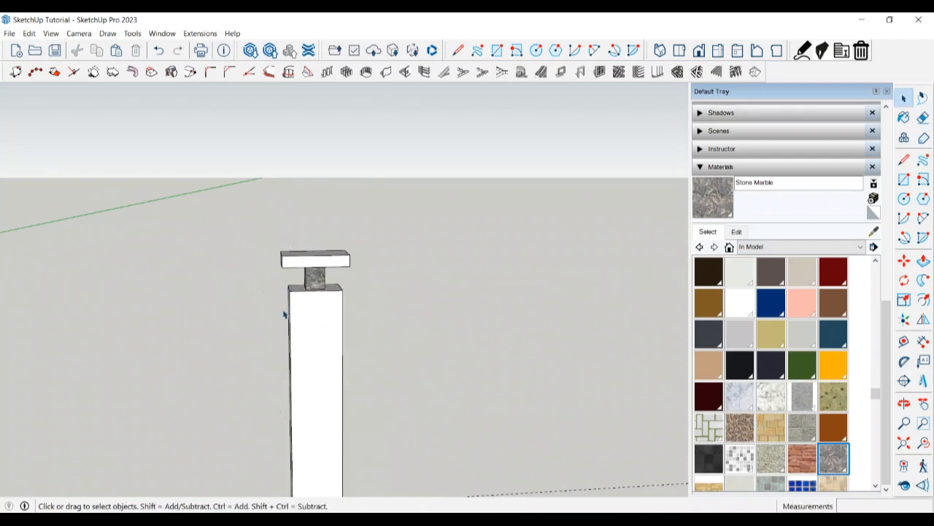
{"action": "scroll", "coordinate": [285, 314], "scroll_direction": "down", "scroll_amount": 2}
{"action": "scroll", "coordinate": [302, 380], "scroll_direction": "up", "scroll_amount": 1}
{"action": "key", "text": "e"}
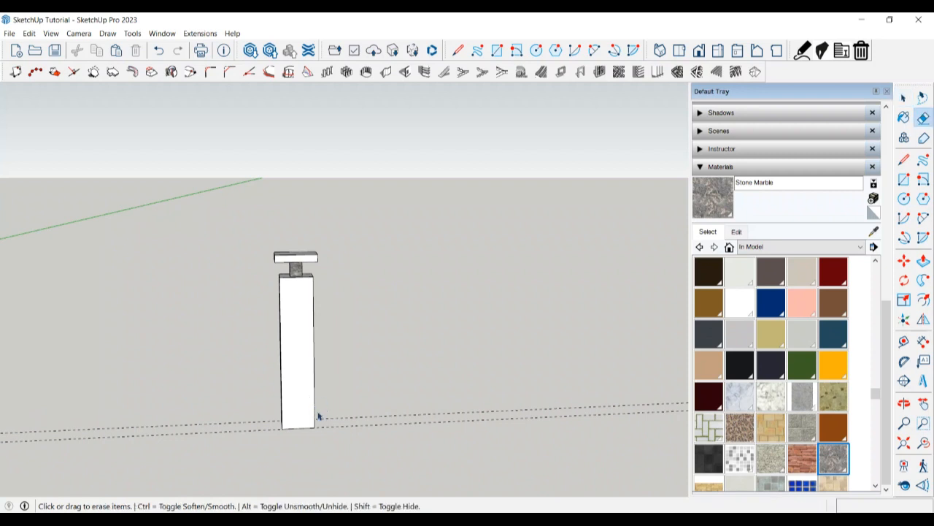
{"action": "key", "text": "space"}
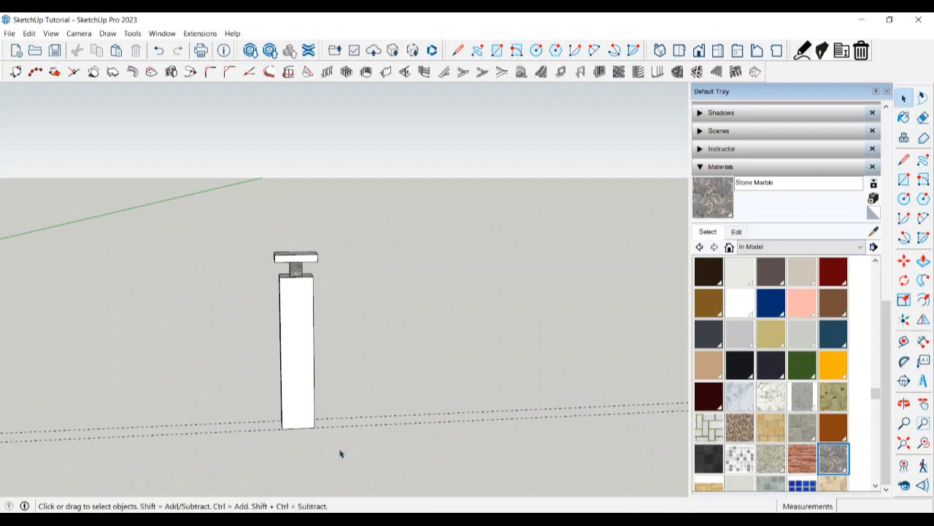
Place a horizontal guide on the pillar's front face 500 mm above its bottom edge
{"action": "middle_click_drag", "start_coordinate": [341, 453], "coordinate": [265, 436]}
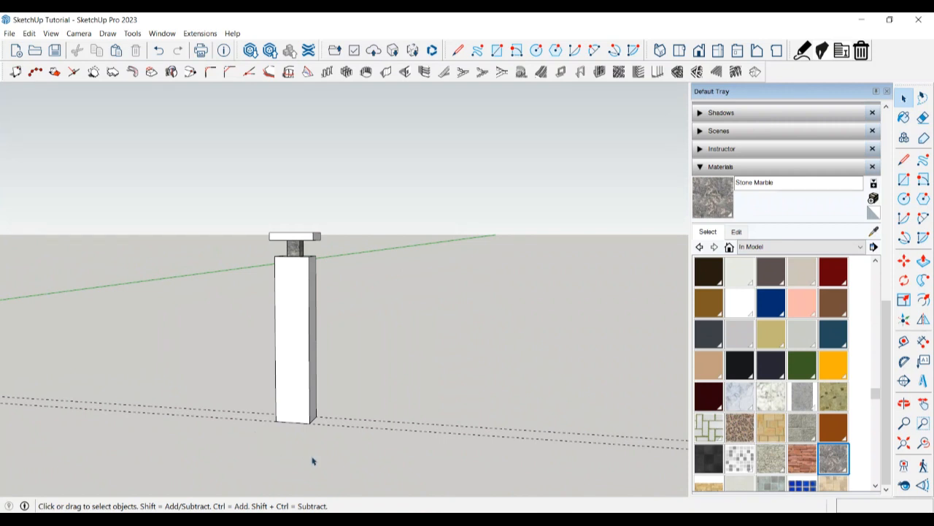
{"action": "middle_click_drag", "start_coordinate": [313, 461], "coordinate": [324, 431]}
{"action": "key", "text": "t"}
{"action": "left_click", "coordinate": [275, 402]}
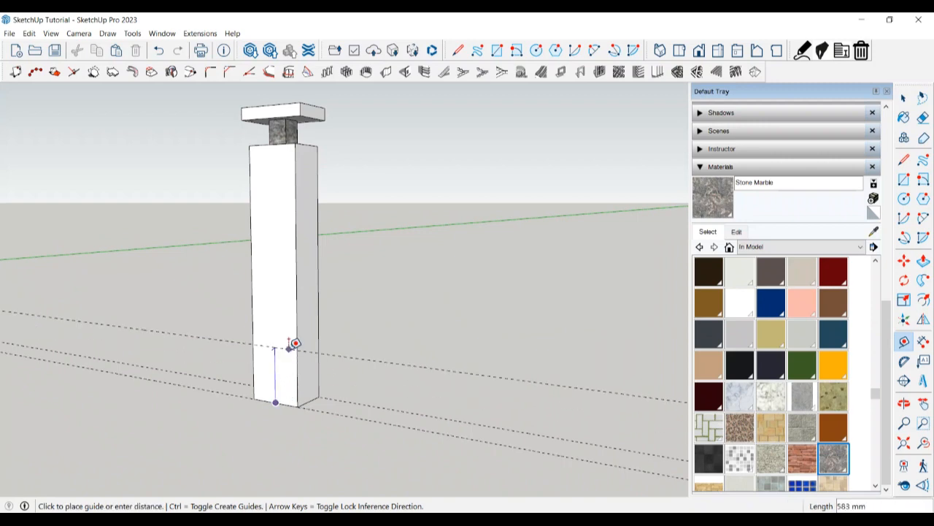
{"action": "left_click", "coordinate": [292, 344]}
{"action": "scroll", "coordinate": [292, 365], "scroll_direction": "down", "scroll_amount": 3}
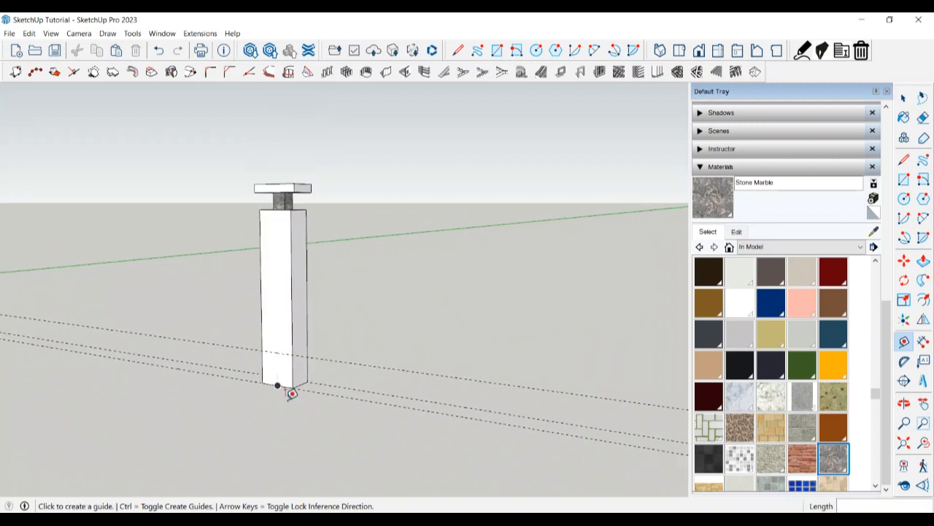
{"action": "middle_click_drag", "start_coordinate": [289, 390], "coordinate": [314, 382]}
{"action": "scroll", "coordinate": [314, 382], "scroll_direction": "down", "scroll_amount": 2}
{"action": "key", "text": "space"}
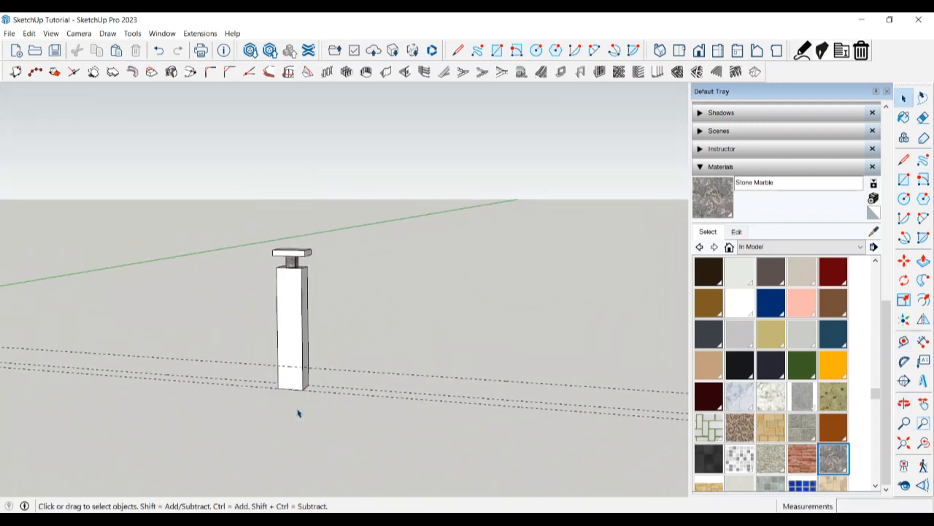
Place a vertical guide 4400 mm along the red axis from the pillar's far left front edge
{"action": "key", "text": "t"}
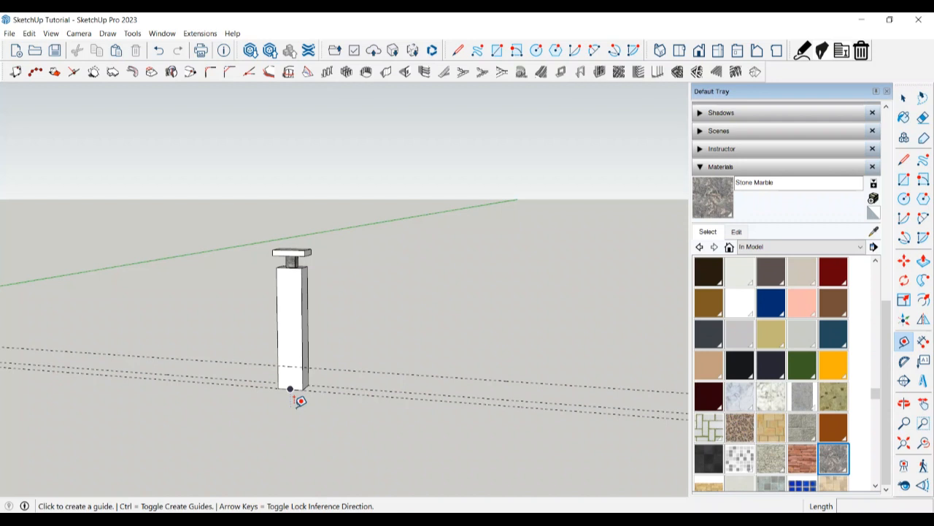
{"action": "key", "text": "space"}
{"action": "key", "text": "t"}
{"action": "left_click", "coordinate": [277, 336]}
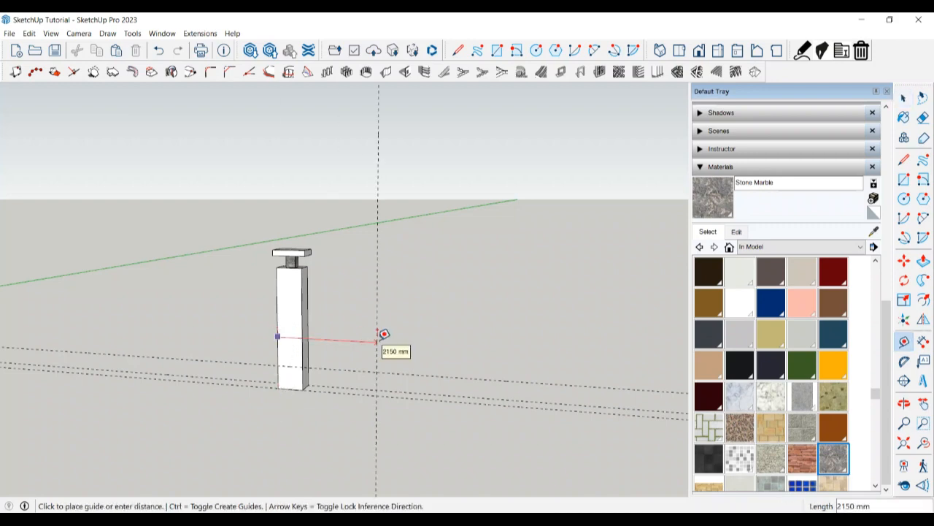
{"action": "type", "text": "4400"}
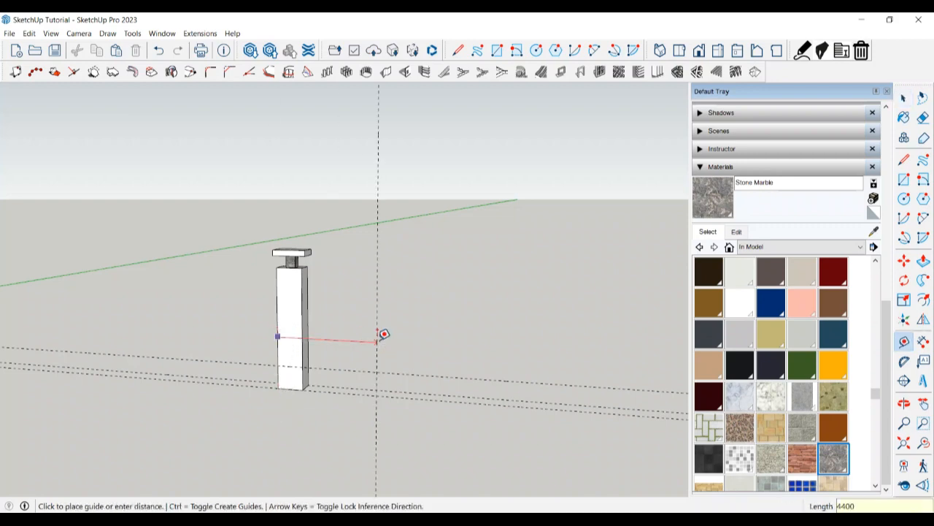
{"action": "key", "text": "Return"}
{"action": "key", "text": "space"}
Draw a 3850 × 500 mm upright rectangle from the pillar's right edge at the horizontal guide to the vertical guide's base
{"action": "middle_click_drag", "start_coordinate": [377, 343], "coordinate": [501, 415]}
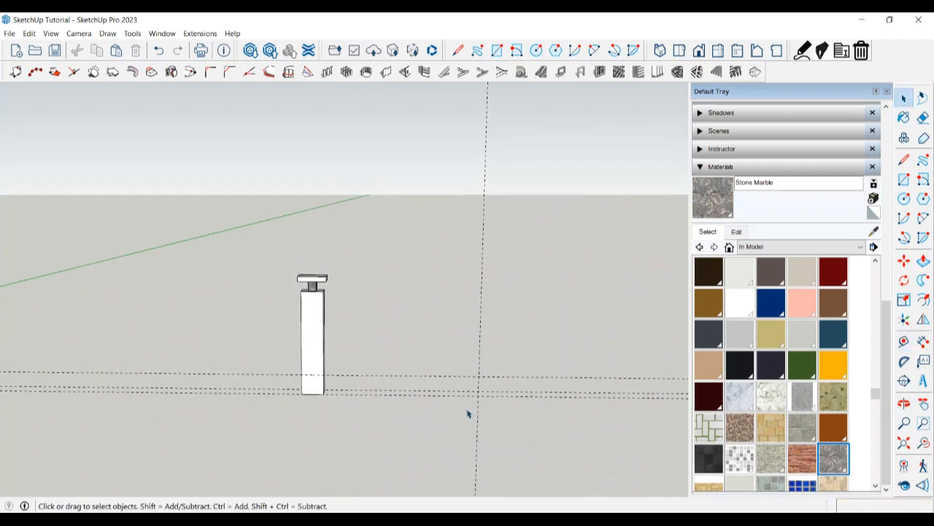
{"action": "middle_click_drag", "start_coordinate": [432, 408], "coordinate": [345, 371]}
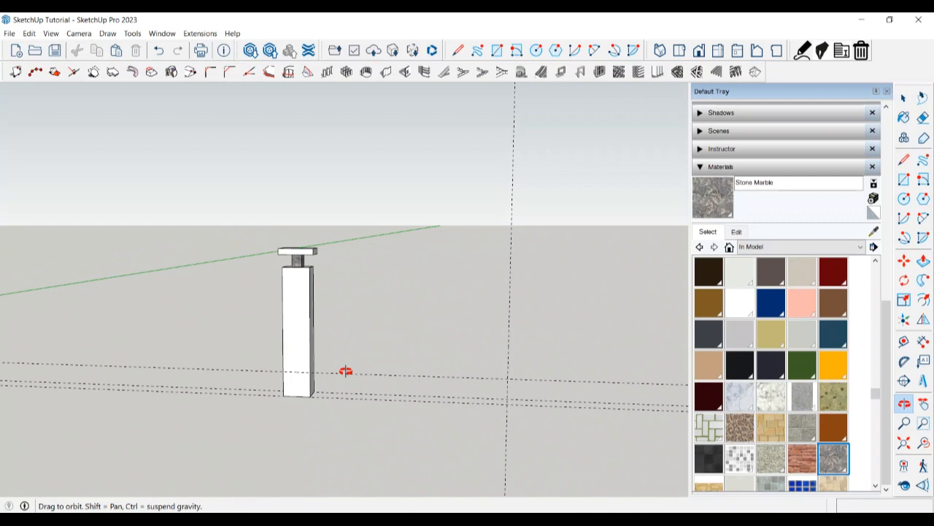
{"action": "scroll", "coordinate": [336, 376], "scroll_direction": "up", "scroll_amount": 3}
{"action": "key", "text": "r"}
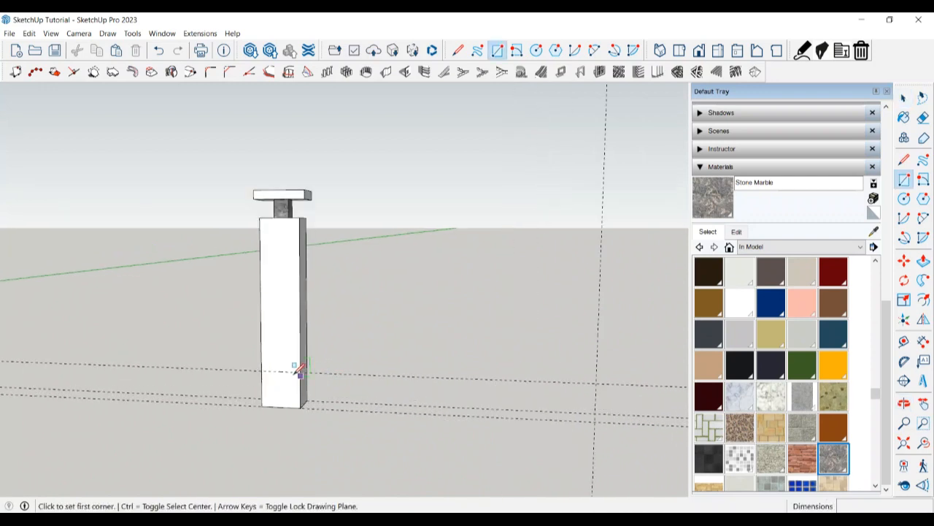
{"action": "left_click", "coordinate": [301, 372]}
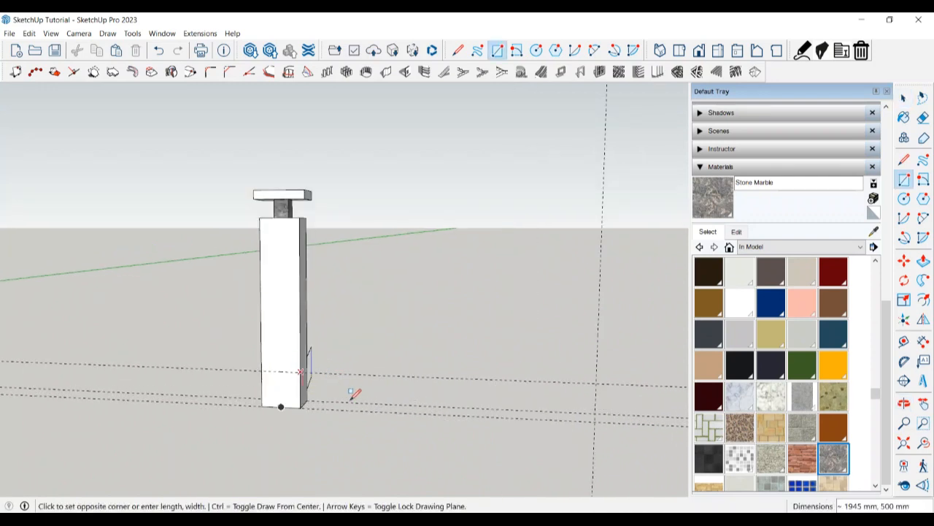
{"action": "left_click", "coordinate": [596, 418]}
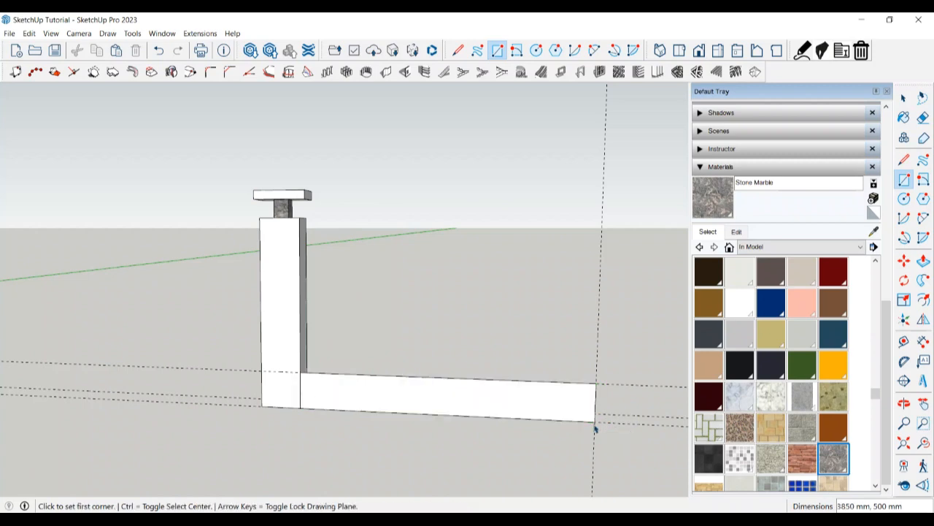
Make the long low rectangle beside the pillar into a group
{"action": "middle_click_drag", "start_coordinate": [595, 428], "coordinate": [258, 401]}
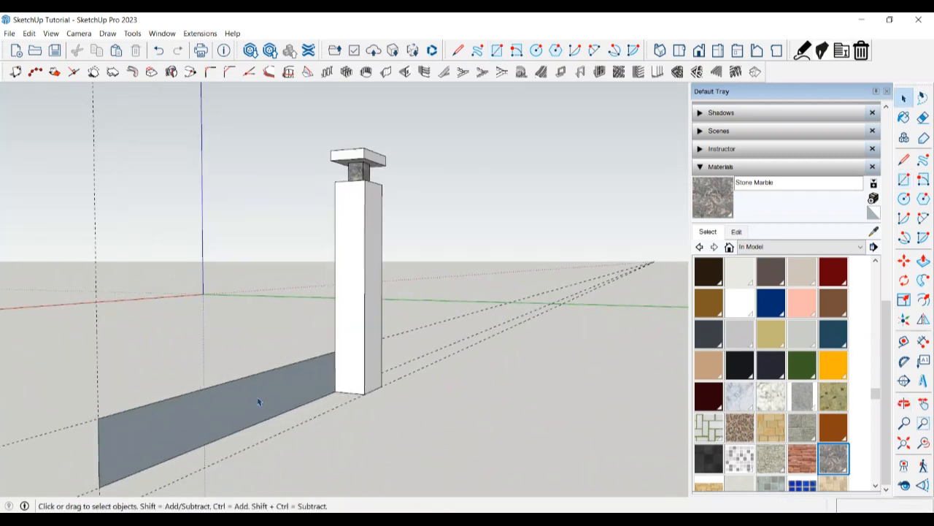
{"action": "left_click", "coordinate": [258, 399]}
{"action": "right_click", "coordinate": [258, 396]}
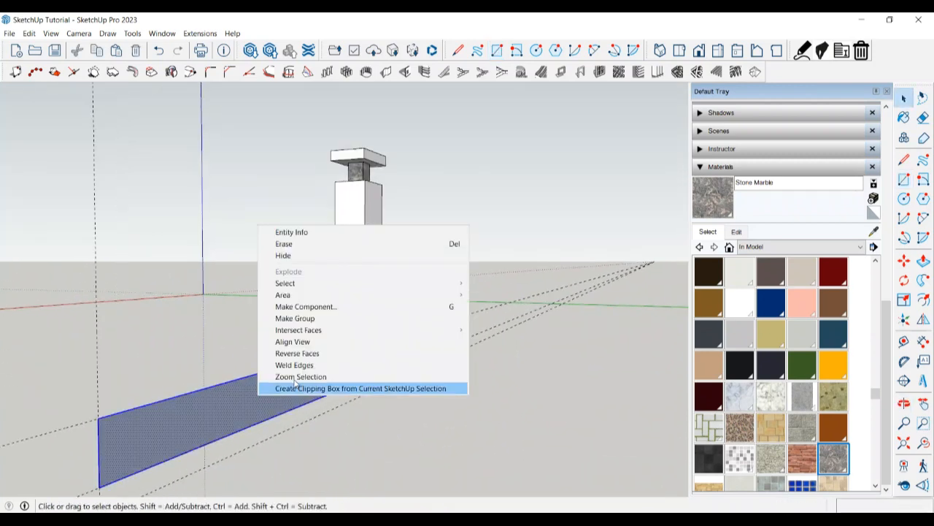
{"action": "left_click", "coordinate": [310, 319]}
Open the low wall's group, extrude its face 100 mm with Push/Pull, and exit the group
{"action": "double_click", "coordinate": [283, 395]}
{"action": "key", "text": "p"}
{"action": "left_click", "coordinate": [284, 398]}
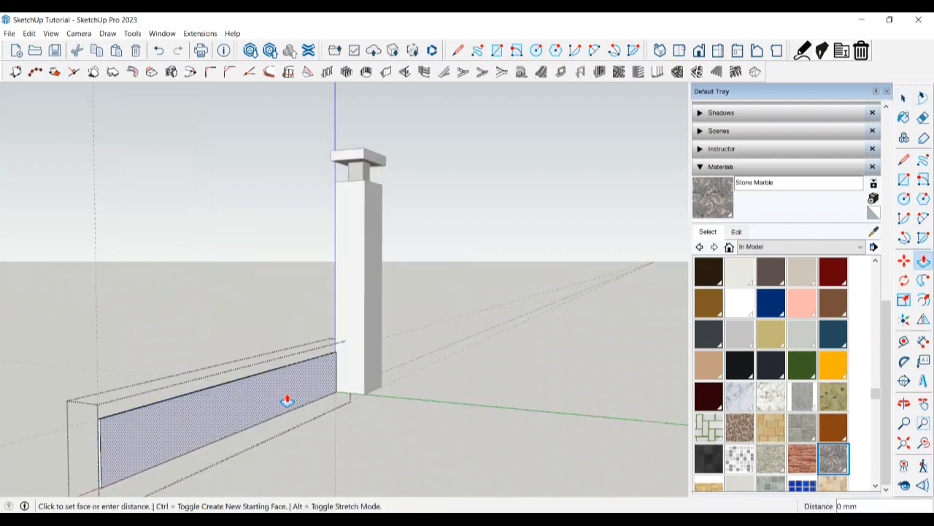
{"action": "left_click", "coordinate": [290, 401]}
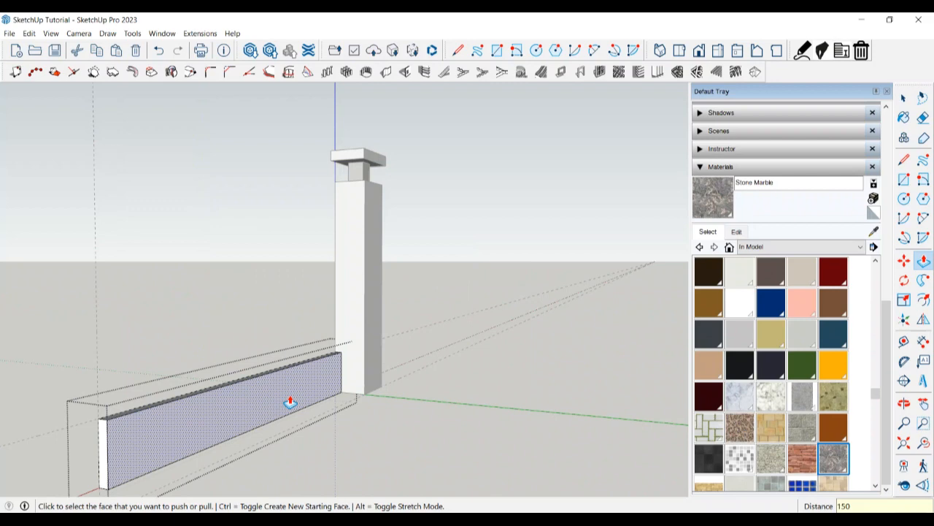
{"action": "type", "text": "100"}
{"action": "key", "text": "Return"}
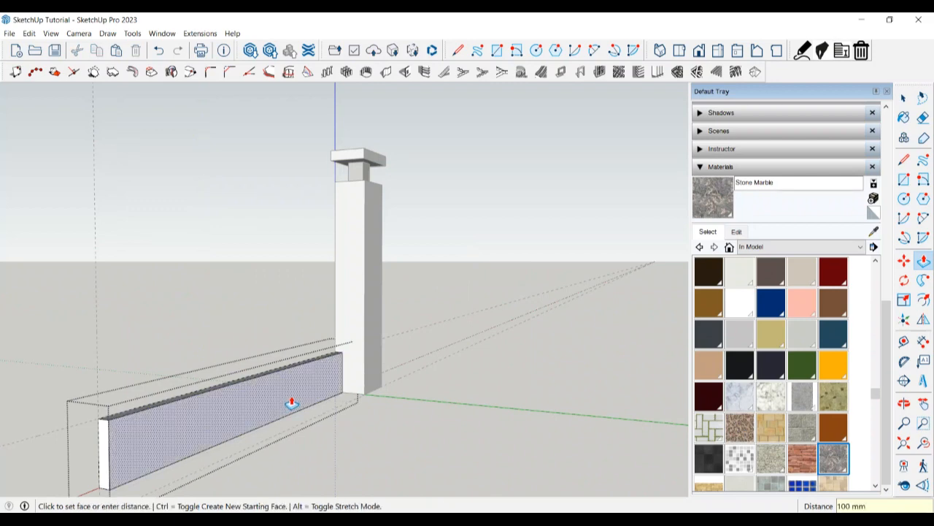
{"action": "key", "text": "space"}
{"action": "left_click", "coordinate": [413, 425]}
{"action": "scroll", "coordinate": [420, 431], "scroll_direction": "down", "scroll_amount": 2}
{"action": "middle_click_drag", "start_coordinate": [419, 431], "coordinate": [502, 421]}
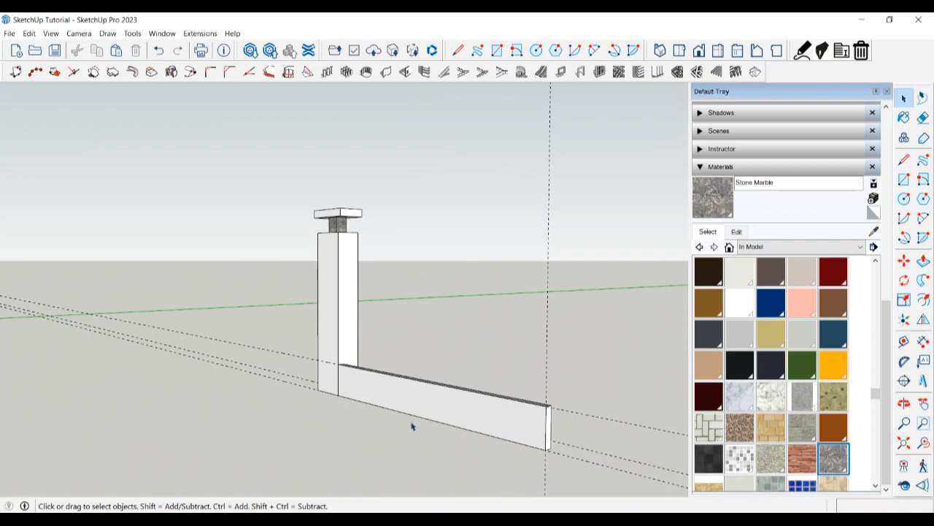
{"action": "scroll", "coordinate": [344, 405], "scroll_direction": "up", "scroll_amount": 2}
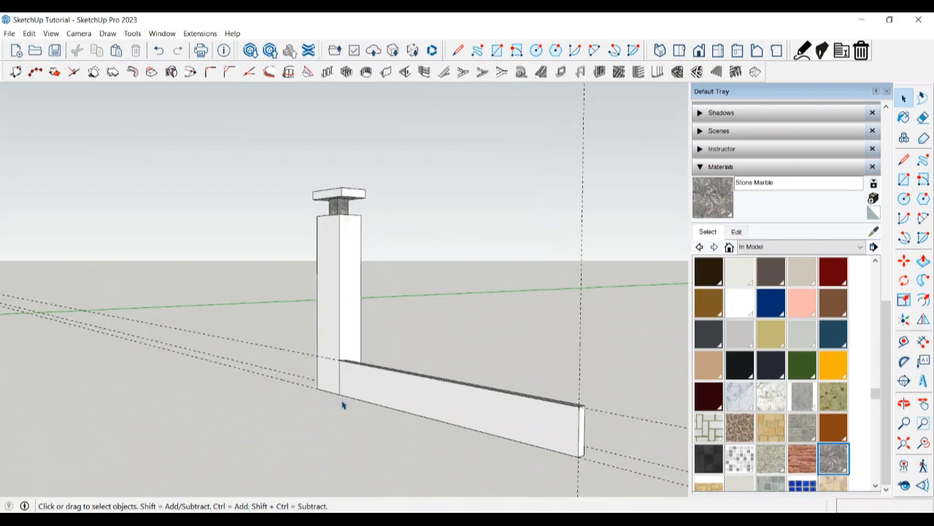
{"action": "middle_click_drag", "start_coordinate": [343, 404], "coordinate": [325, 407]}
{"action": "scroll", "coordinate": [352, 332], "scroll_direction": "up", "scroll_amount": 3}
{"action": "middle_click_drag", "start_coordinate": [352, 329], "coordinate": [367, 409]}
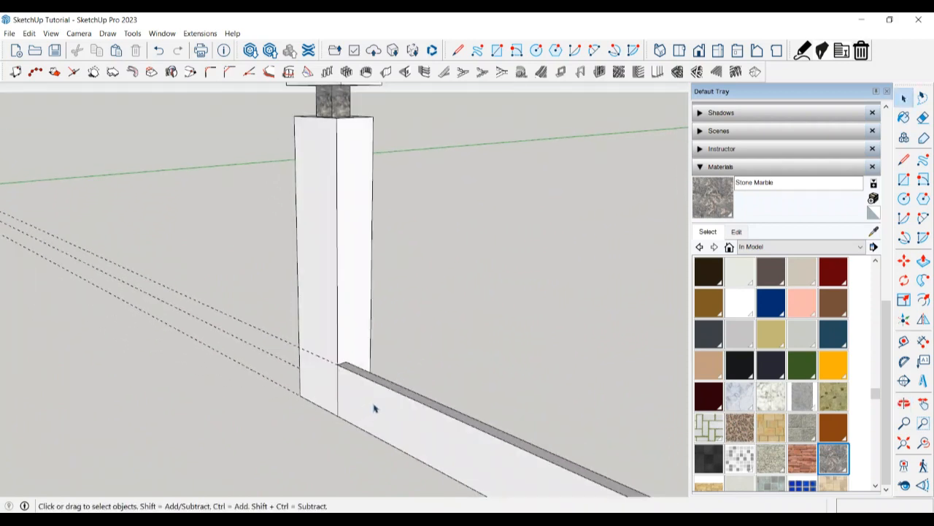
Copy the low wall group 2100 mm straight up so its top corner meets the pillar's top front corner
{"action": "left_click", "coordinate": [375, 409]}
{"action": "key", "text": "m"}
{"action": "key", "text": "ctrl"}
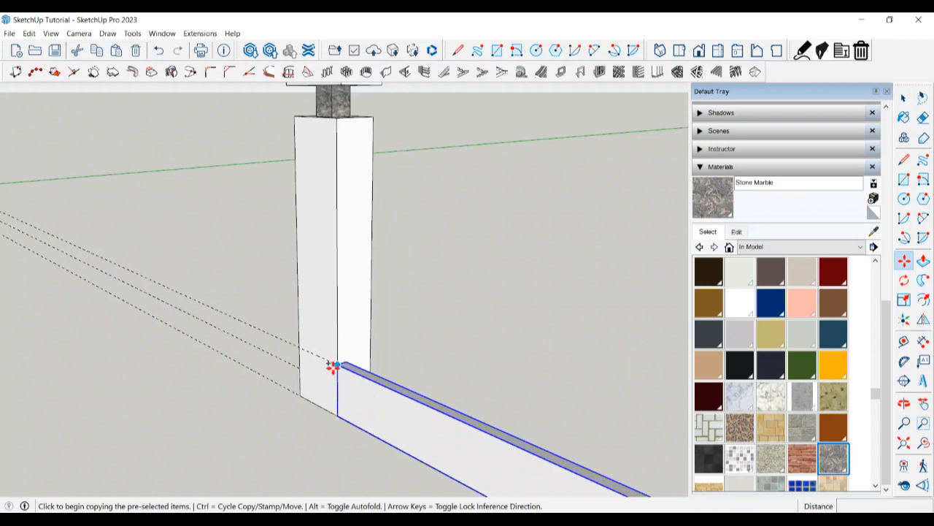
{"action": "left_click", "coordinate": [337, 364]}
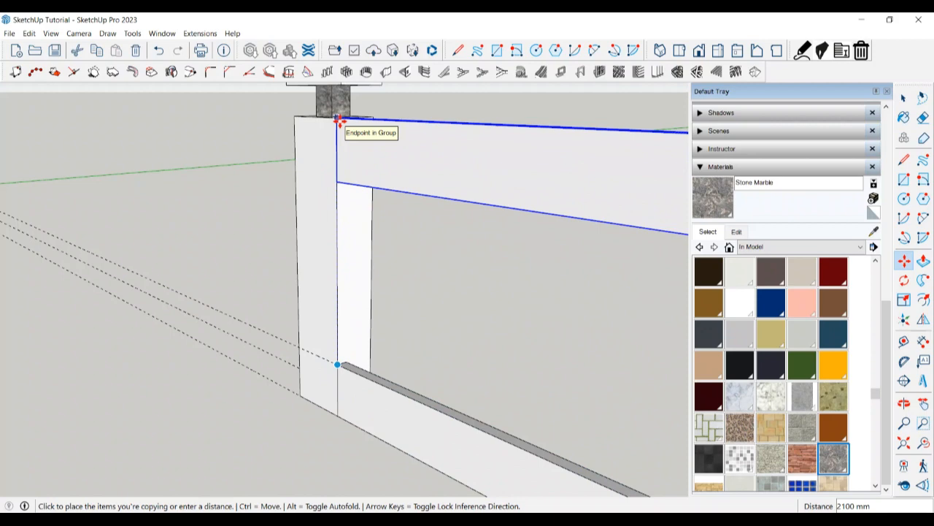
{"action": "left_click", "coordinate": [339, 121]}
Move the upper wall copy 50 mm inward from the pillar's front face along the green axis and deselect it
{"action": "middle_click_drag", "start_coordinate": [406, 256], "coordinate": [329, 108]}
{"action": "scroll", "coordinate": [339, 162], "scroll_direction": "up", "scroll_amount": 2}
{"action": "scroll", "coordinate": [358, 163], "scroll_direction": "up", "scroll_amount": 1}
{"action": "key", "text": "m"}
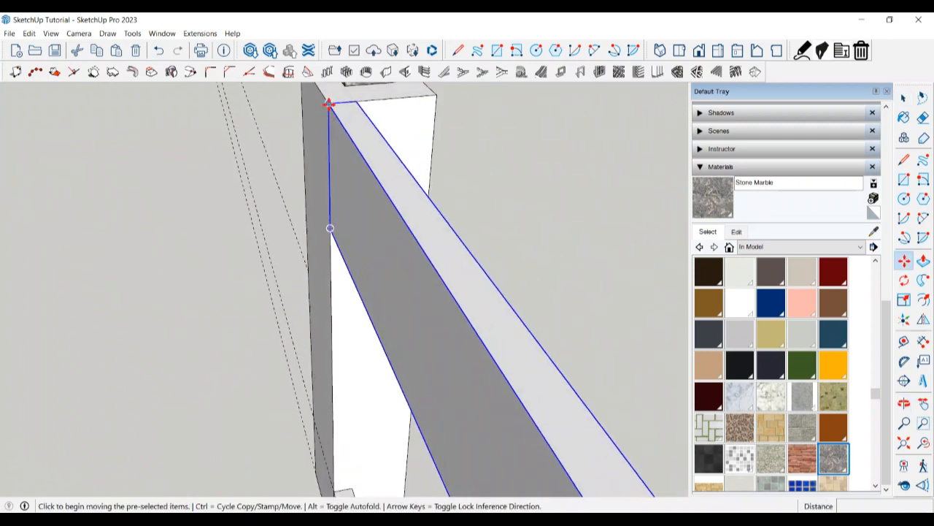
{"action": "left_click", "coordinate": [329, 104]}
{"action": "type", "text": "5"}
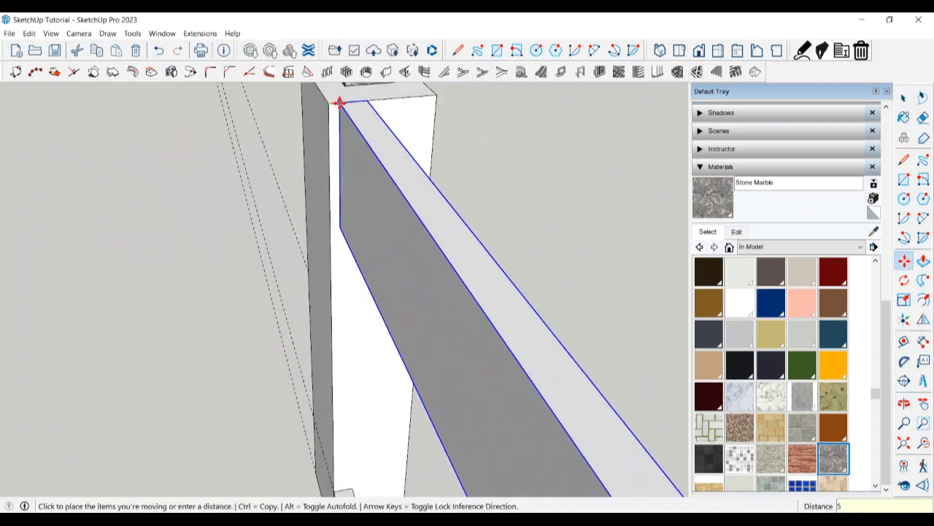
{"action": "key", "text": "Return"}
{"action": "scroll", "coordinate": [304, 143], "scroll_direction": "down", "scroll_amount": 3}
{"action": "key", "text": "space"}
{"action": "left_click", "coordinate": [211, 271]}
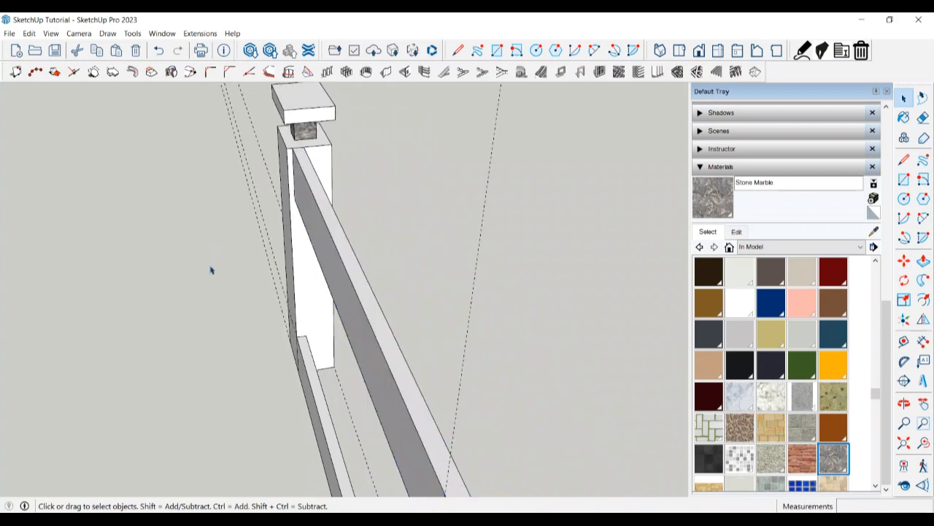
{"action": "middle_click_drag", "start_coordinate": [210, 270], "coordinate": [260, 292]}
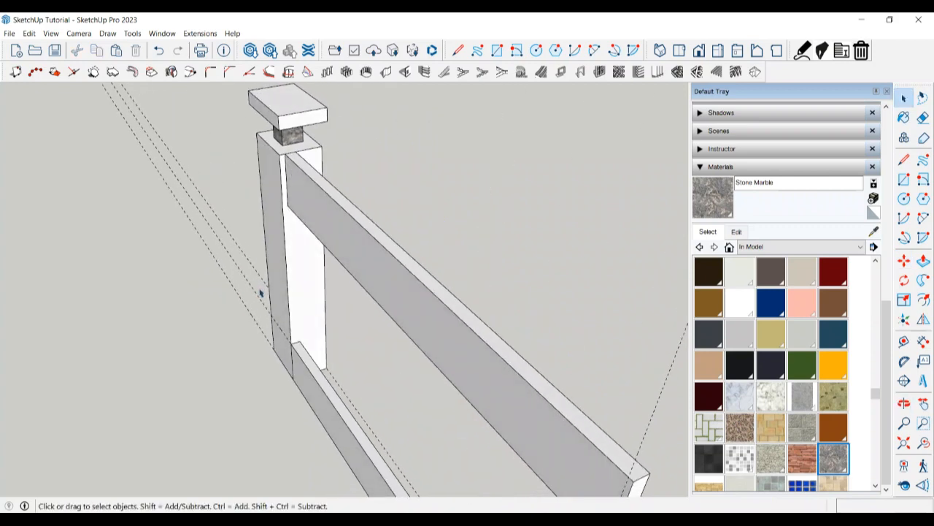
Place a vertical guide on the low wall's front face, 175 mm from the pillar's right edge
{"action": "middle_click_drag", "start_coordinate": [281, 330], "coordinate": [415, 251]}
{"action": "scroll", "coordinate": [291, 380], "scroll_direction": "up", "scroll_amount": 2}
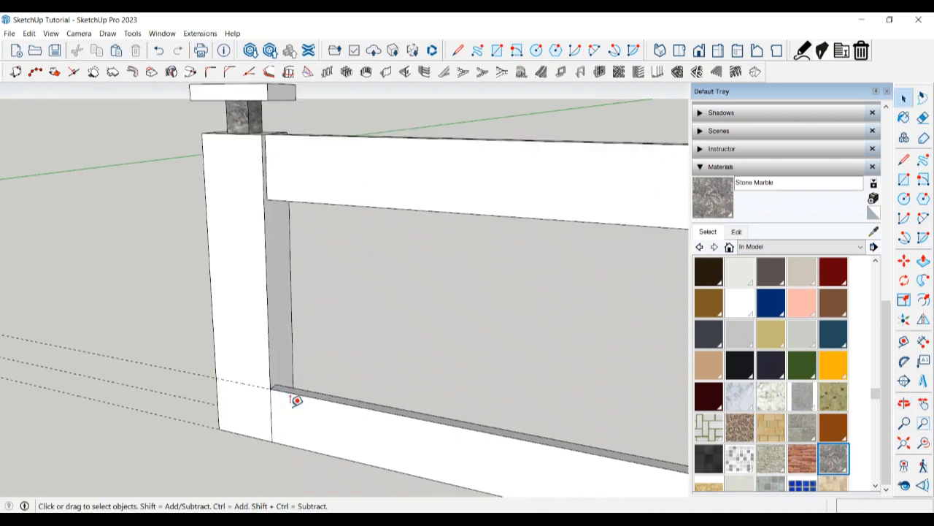
{"action": "key", "text": "t"}
{"action": "left_click", "coordinate": [271, 414]}
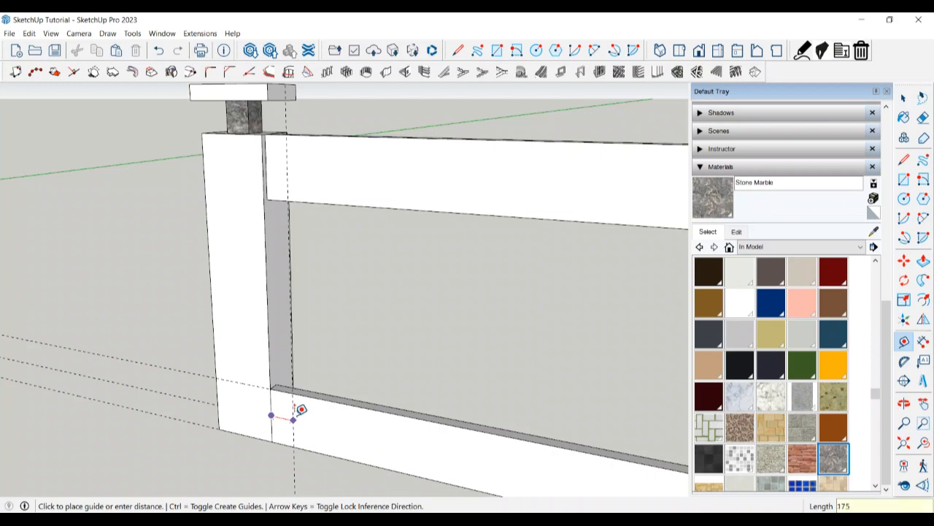
{"action": "key", "text": "Return"}
Place a second vertical guide 150 mm beyond the first one along the low wall
{"action": "middle_click_drag", "start_coordinate": [296, 408], "coordinate": [372, 409]}
{"action": "scroll", "coordinate": [372, 409], "scroll_direction": "down", "scroll_amount": 1}
{"action": "scroll", "coordinate": [324, 424], "scroll_direction": "up", "scroll_amount": 1}
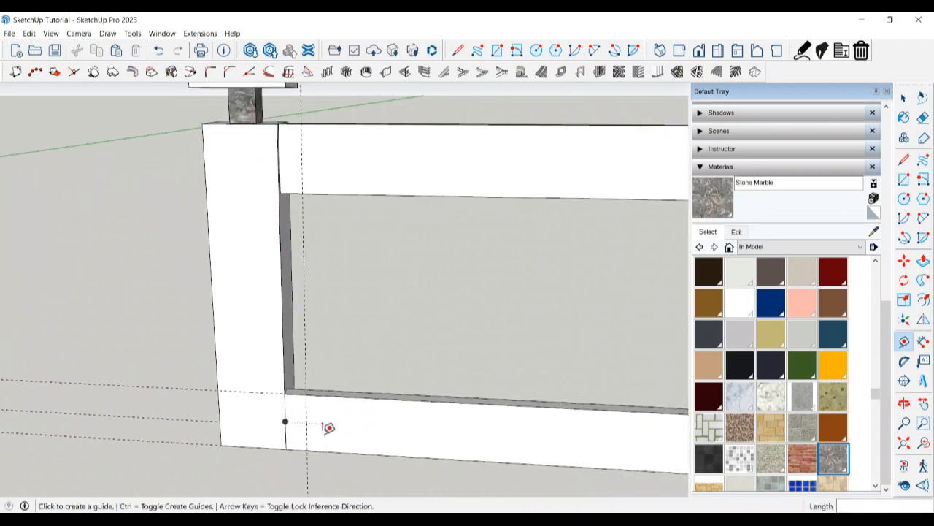
{"action": "left_click", "coordinate": [307, 438]}
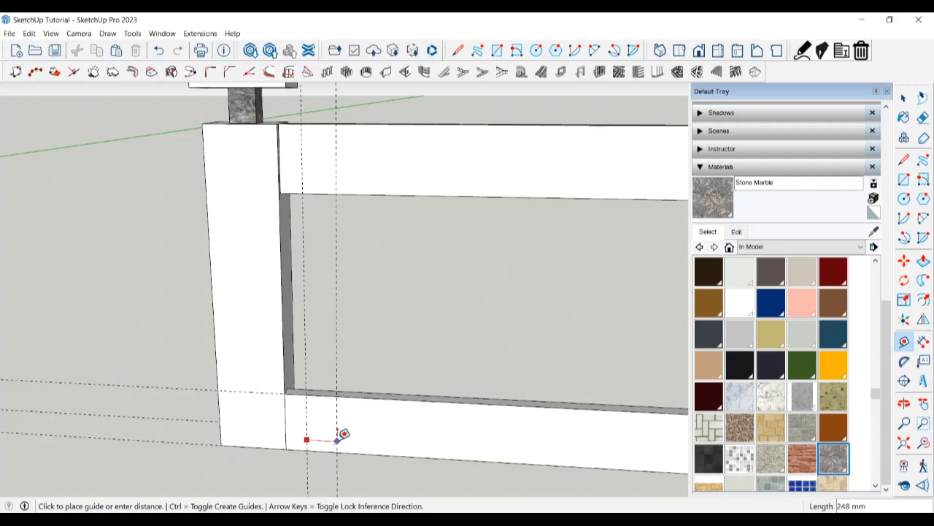
{"action": "key", "text": "Return"}
{"action": "key", "text": "space"}
{"action": "scroll", "coordinate": [337, 444], "scroll_direction": "down", "scroll_amount": 1}
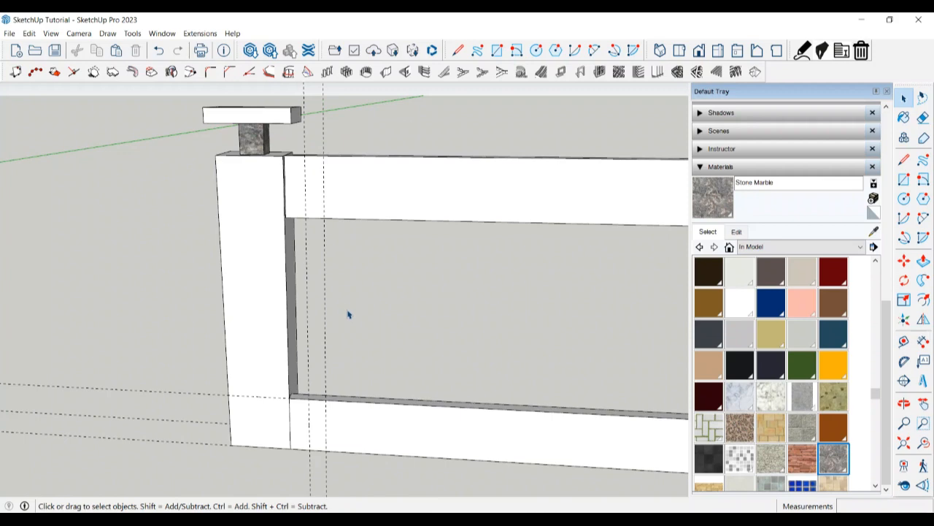
{"action": "key", "text": "t"}
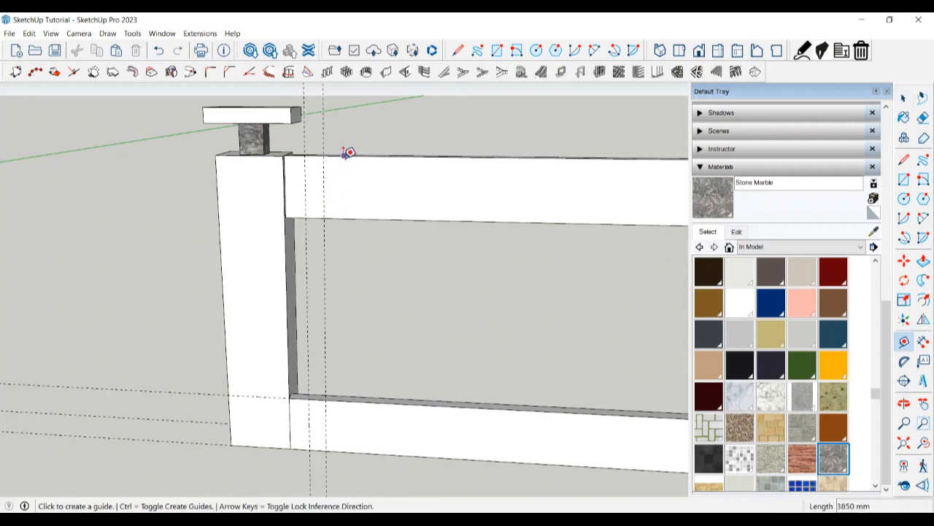
{"action": "key", "text": "Escape"}
{"action": "key", "text": "space"}
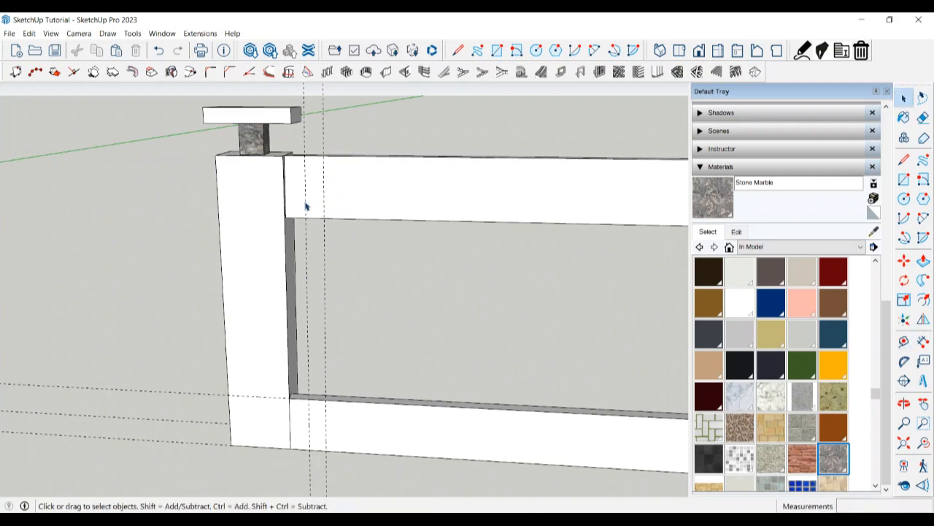
{"action": "key", "text": "t"}
{"action": "scroll", "coordinate": [271, 156], "scroll_direction": "up", "scroll_amount": 1}
{"action": "left_click", "coordinate": [274, 152]}
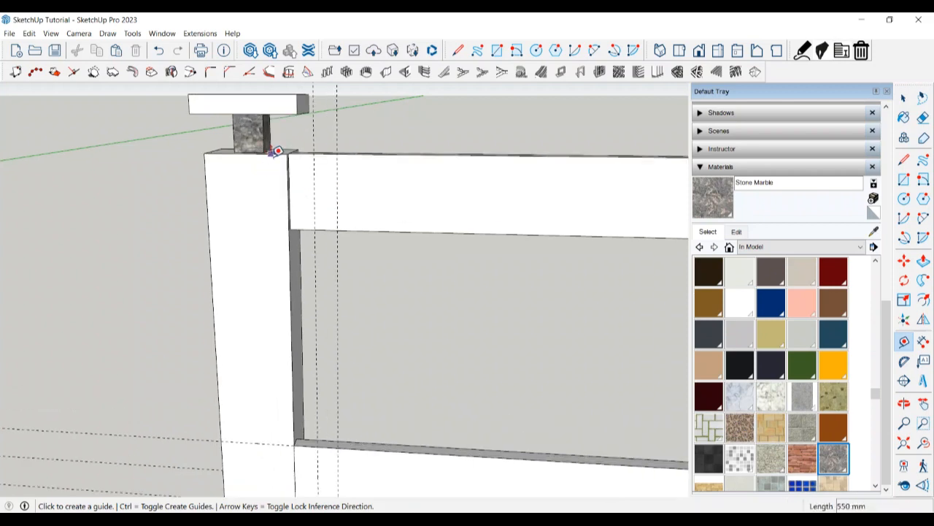
{"action": "key", "text": "Escape"}
Place a horizontal guide along the red axis in line with the pillar's top front edge
{"action": "middle_click_drag", "start_coordinate": [284, 146], "coordinate": [316, 162]}
{"action": "left_click", "coordinate": [332, 148]}
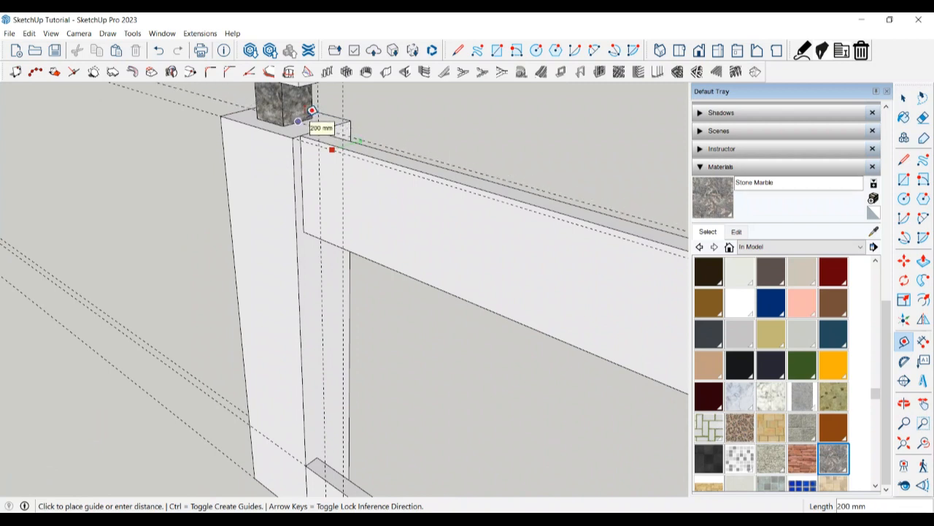
{"action": "scroll", "coordinate": [313, 161], "scroll_direction": "up", "scroll_amount": 3}
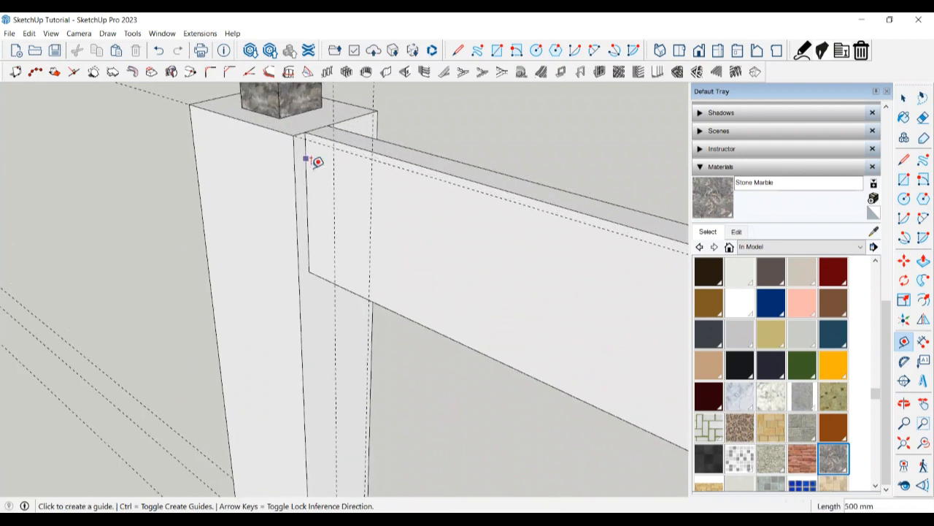
Move the upper wall group 150 mm straight down from the pillar's top
{"action": "key", "text": "space"}
{"action": "left_click", "coordinate": [316, 189]}
{"action": "key", "text": "m"}
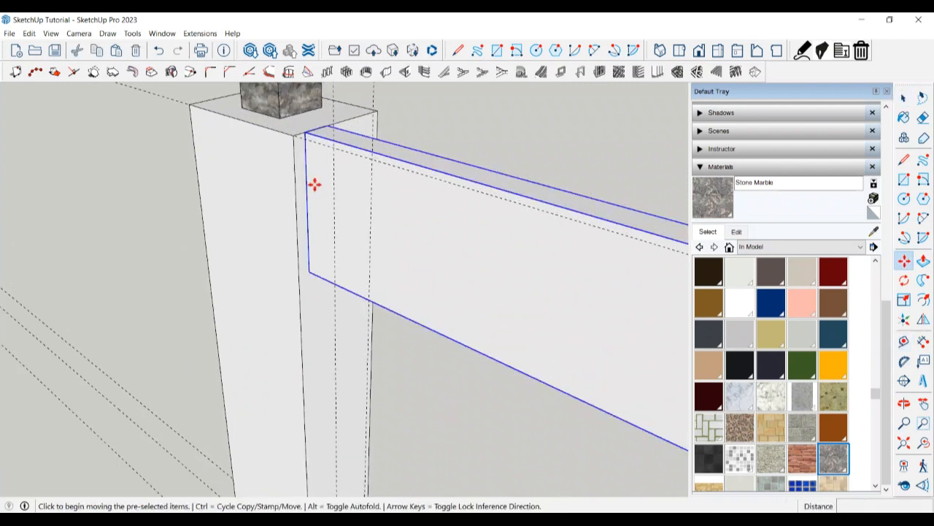
{"action": "scroll", "coordinate": [305, 137], "scroll_direction": "up", "scroll_amount": 2}
{"action": "left_click", "coordinate": [305, 137]}
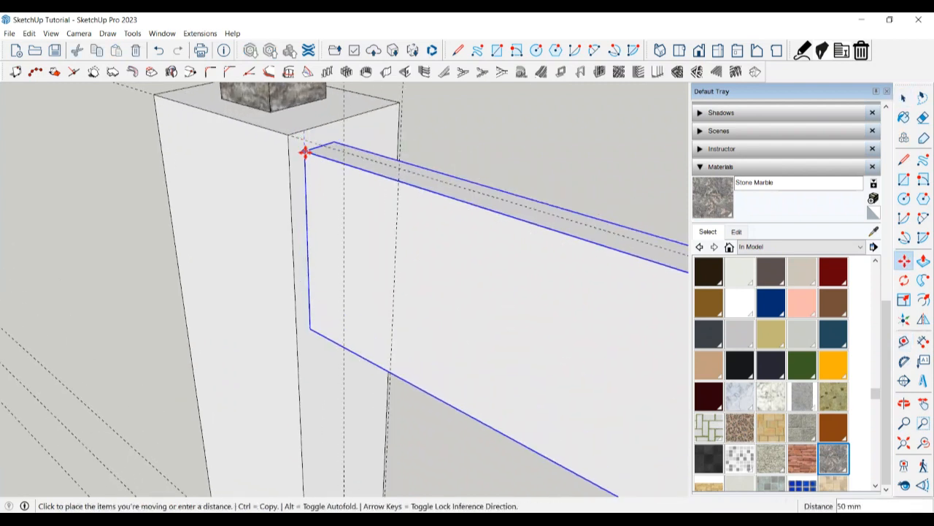
{"action": "type", "text": "150"}
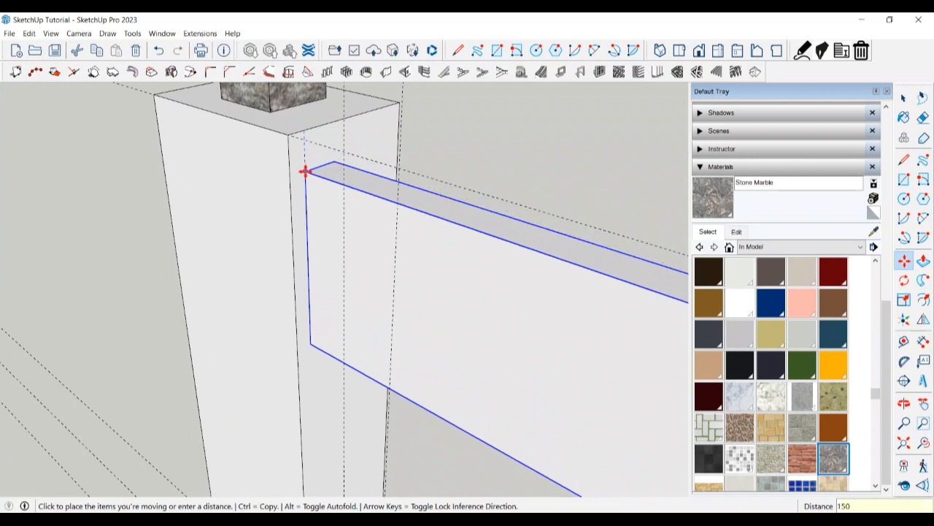
{"action": "key", "text": "Return"}
{"action": "key", "text": "space"}
{"action": "scroll", "coordinate": [455, 170], "scroll_direction": "down", "scroll_amount": 2}
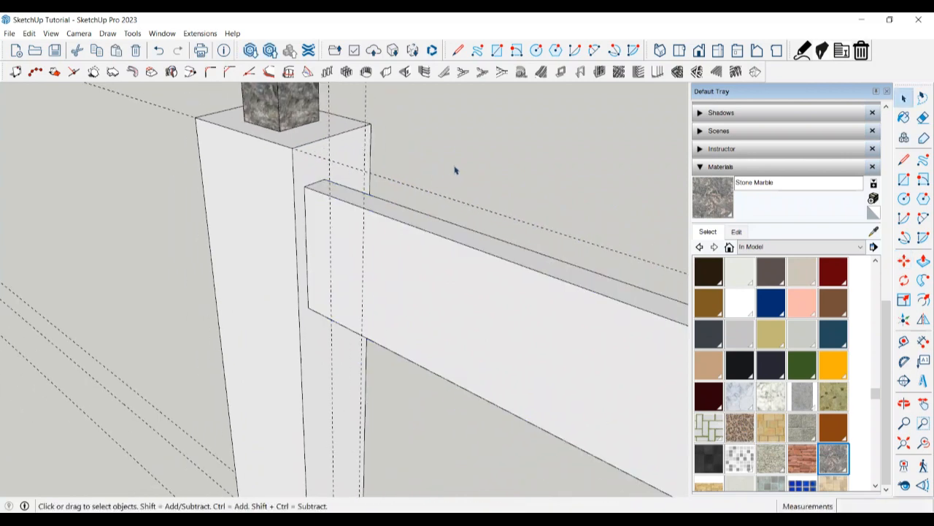
Draw a 150 × 2100 mm upright rectangle between the two vertical guides, from the top horizontal guide to the low wall's top
{"action": "key", "text": "r"}
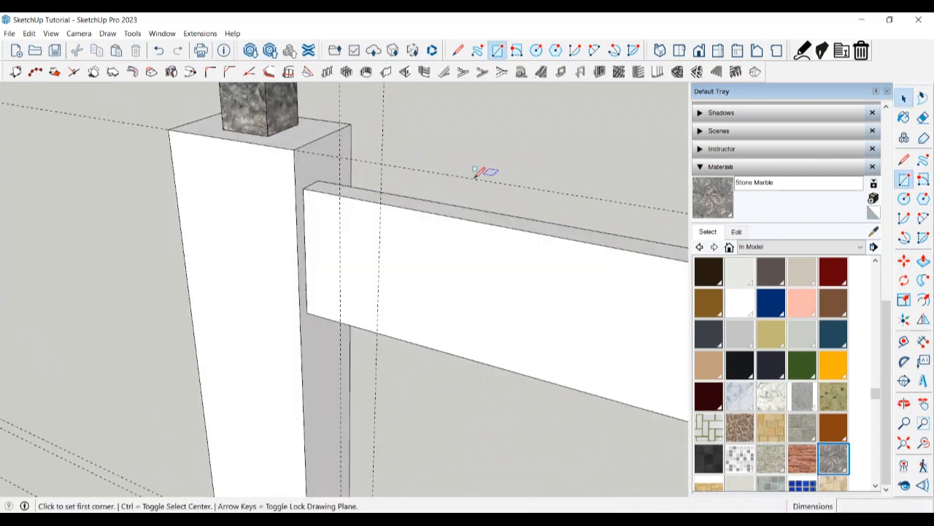
{"action": "left_click", "coordinate": [349, 150]}
{"action": "scroll", "coordinate": [387, 131], "scroll_direction": "down", "scroll_amount": 2}
{"action": "scroll", "coordinate": [387, 329], "scroll_direction": "up", "scroll_amount": 3}
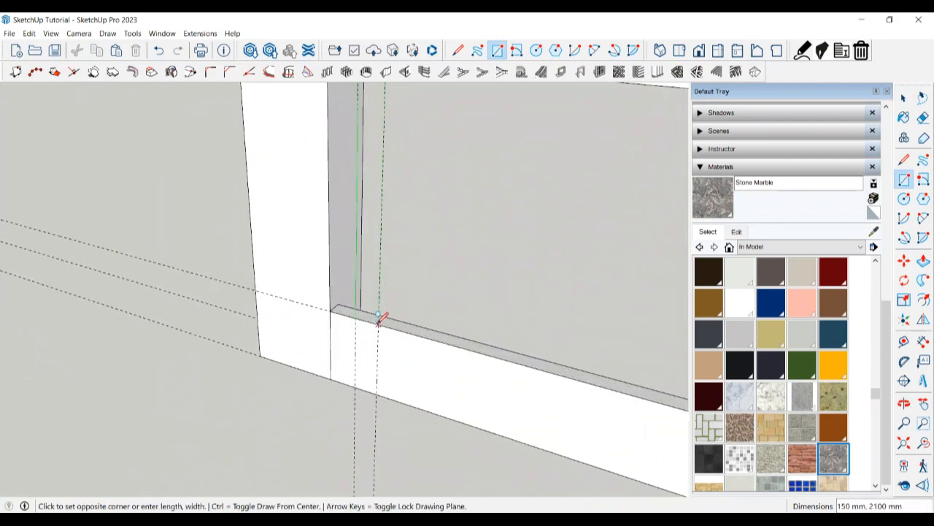
{"action": "left_click", "coordinate": [379, 315]}
{"action": "key", "text": "space"}
Make the narrow upright rectangle into a group
{"action": "middle_click_drag", "start_coordinate": [379, 316], "coordinate": [415, 273]}
{"action": "left_click", "coordinate": [389, 271]}
{"action": "right_click", "coordinate": [389, 269]}
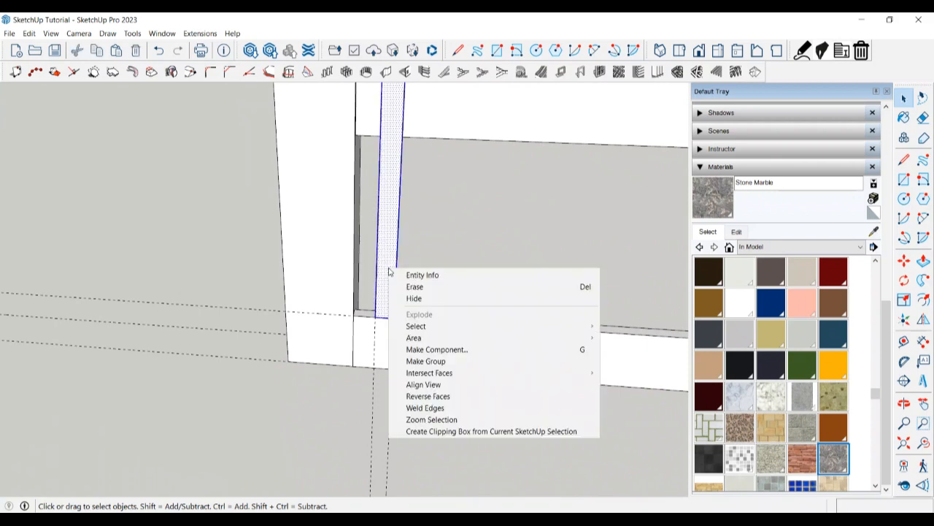
{"action": "left_click", "coordinate": [426, 361]}
Open the upright strip's group from the rear side and select its face
{"action": "middle_click_drag", "start_coordinate": [475, 288], "coordinate": [343, 322]}
{"action": "scroll", "coordinate": [349, 321], "scroll_direction": "up", "scroll_amount": 3}
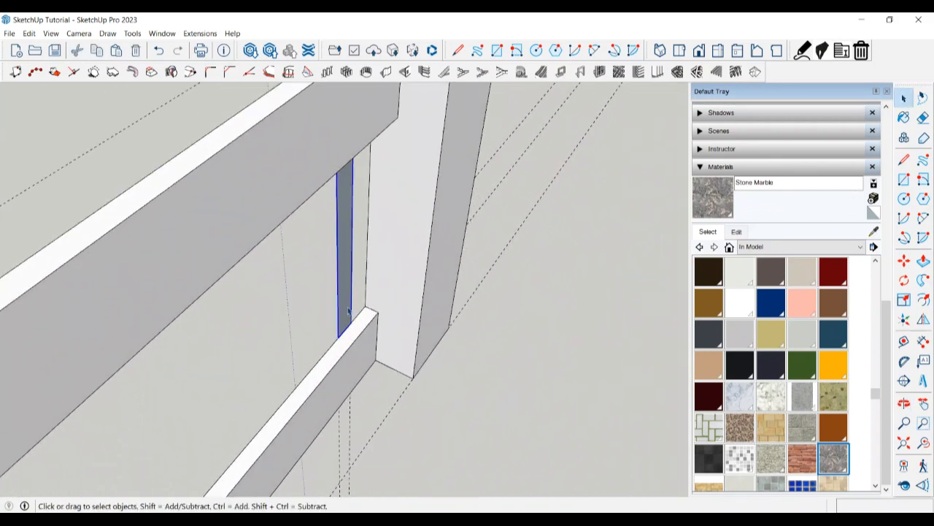
{"action": "left_click", "coordinate": [347, 307]}
{"action": "key", "text": "m"}
{"action": "left_click", "coordinate": [343, 301]}
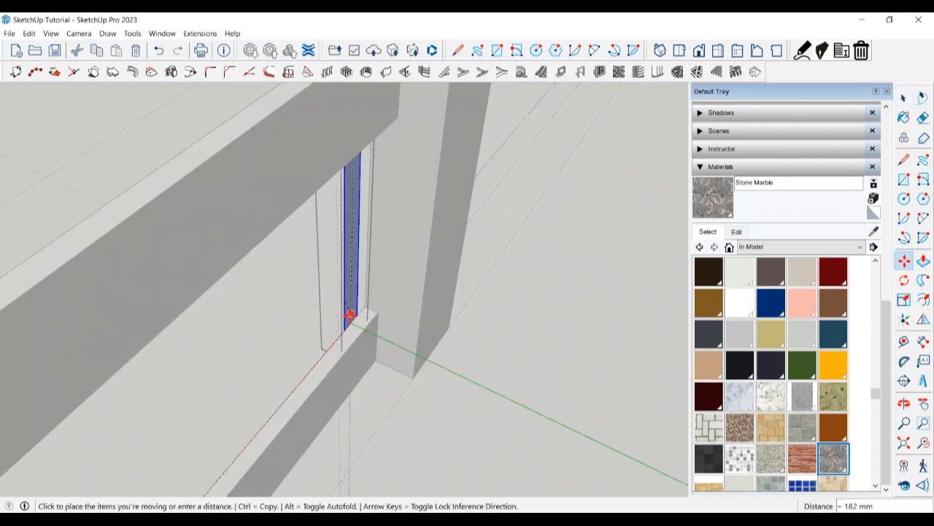
{"action": "key", "text": "Escape"}
{"action": "key", "text": "space"}
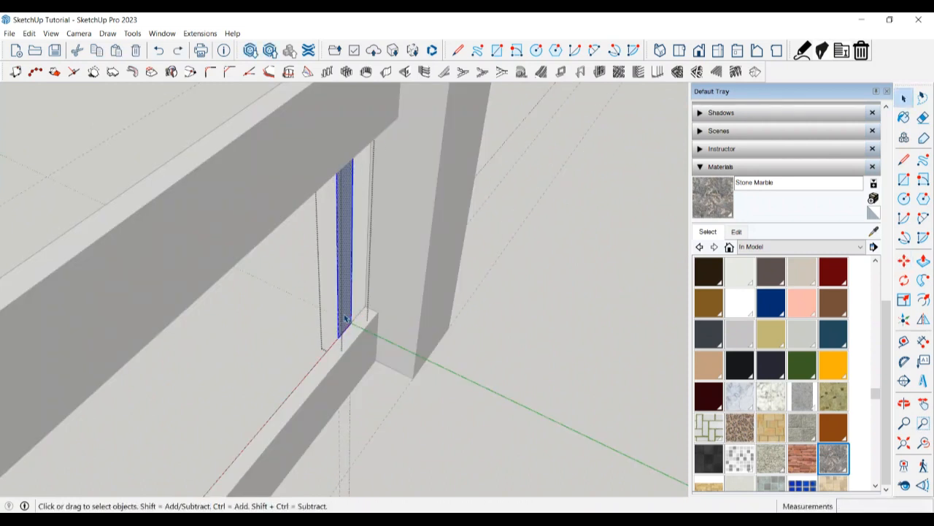
Extrude the strip's rear face with Push/Pull to the back corner of the upper wall
{"action": "key", "text": "p"}
{"action": "left_click", "coordinate": [346, 316]}
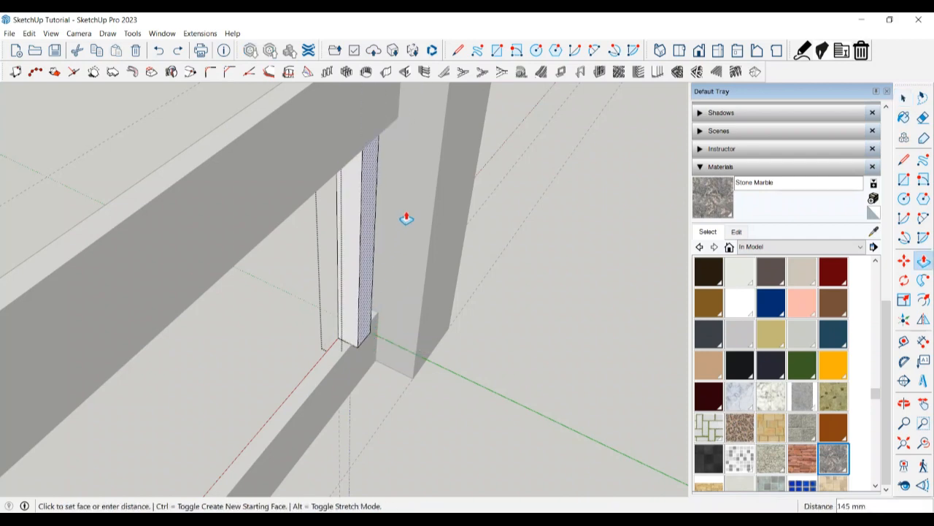
{"action": "left_click", "coordinate": [397, 120]}
Pull the strip's rear face out another 50 mm and exit the group
{"action": "middle_click_drag", "start_coordinate": [398, 121], "coordinate": [381, 165]}
{"action": "left_click", "coordinate": [376, 161]}
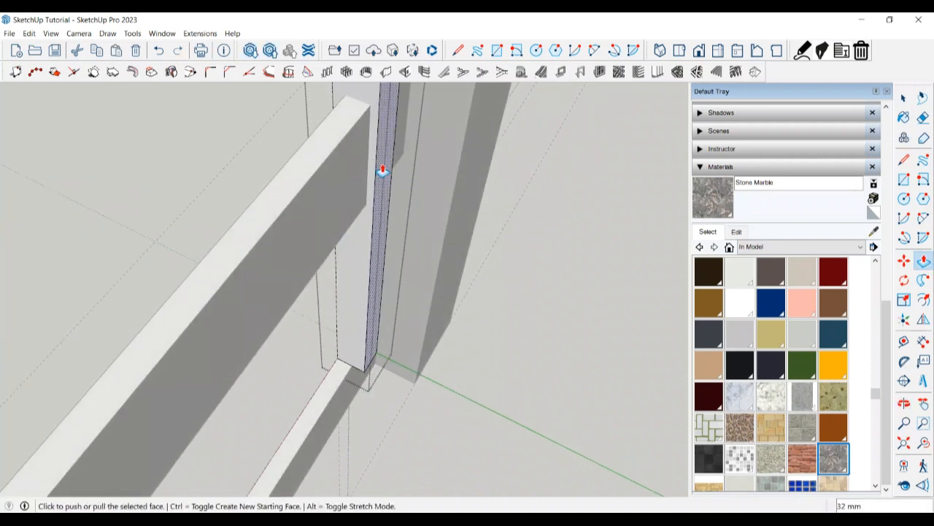
{"action": "key", "text": "Return"}
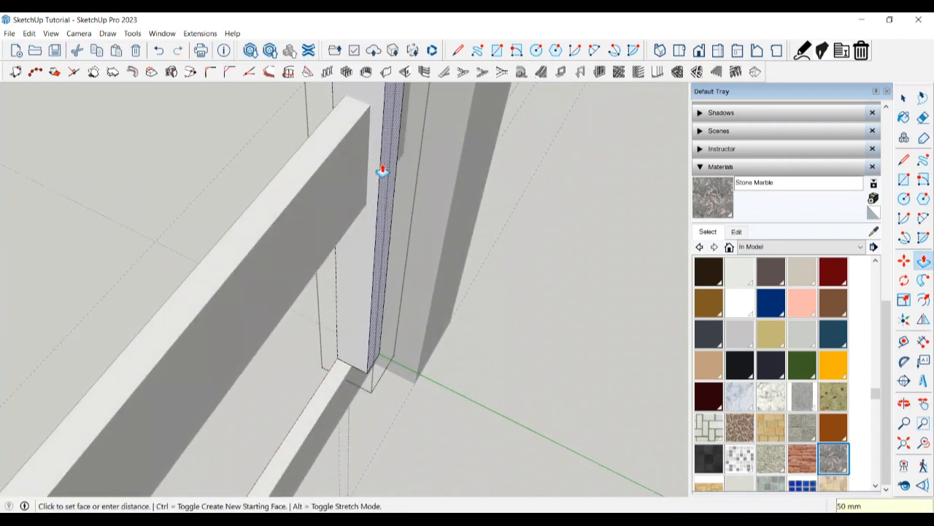
{"action": "key", "text": "space"}
{"action": "scroll", "coordinate": [383, 172], "scroll_direction": "down", "scroll_amount": 4}
{"action": "middle_click_drag", "start_coordinate": [398, 237], "coordinate": [465, 186]}
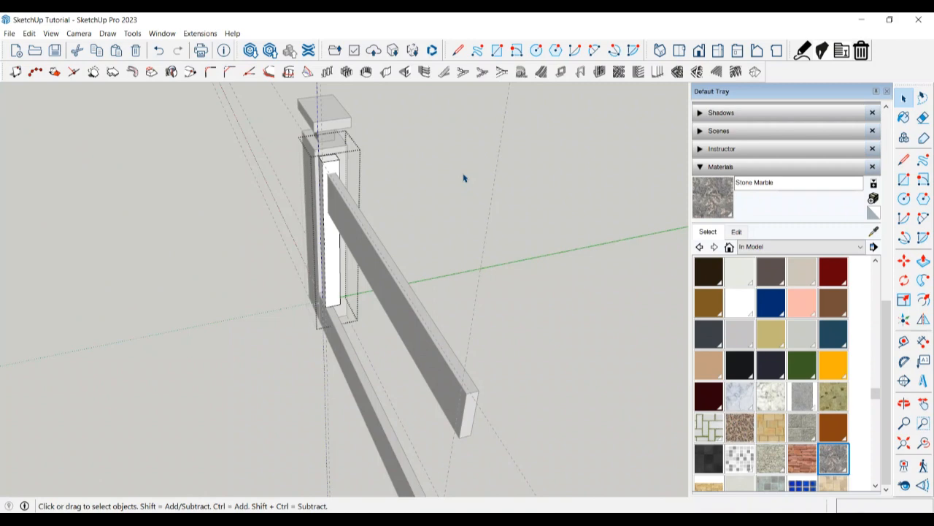
{"action": "middle_click_drag", "start_coordinate": [441, 199], "coordinate": [455, 255]}
{"action": "key", "text": "o"}
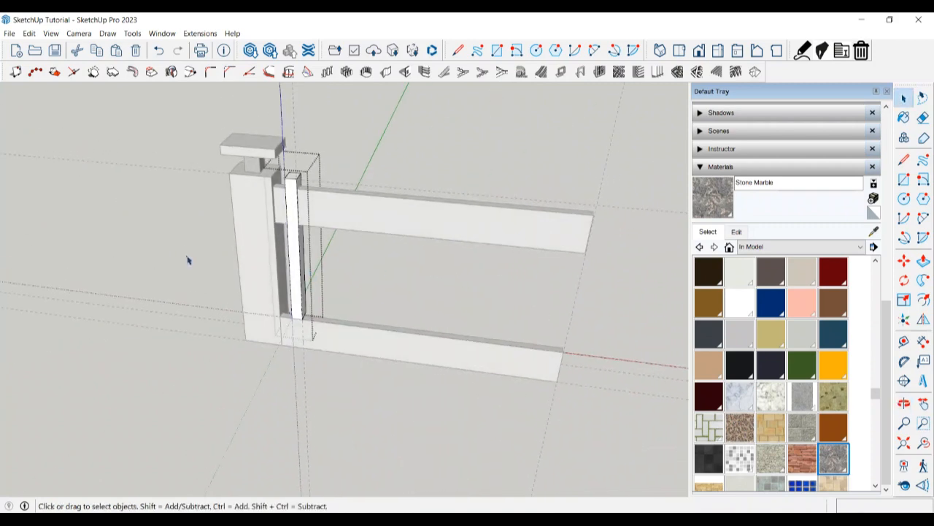
{"action": "left_click_drag", "start_coordinate": [187, 261], "coordinate": [284, 215]}
{"action": "scroll", "coordinate": [317, 314], "scroll_direction": "up", "scroll_amount": 6}
{"action": "key", "text": "space"}
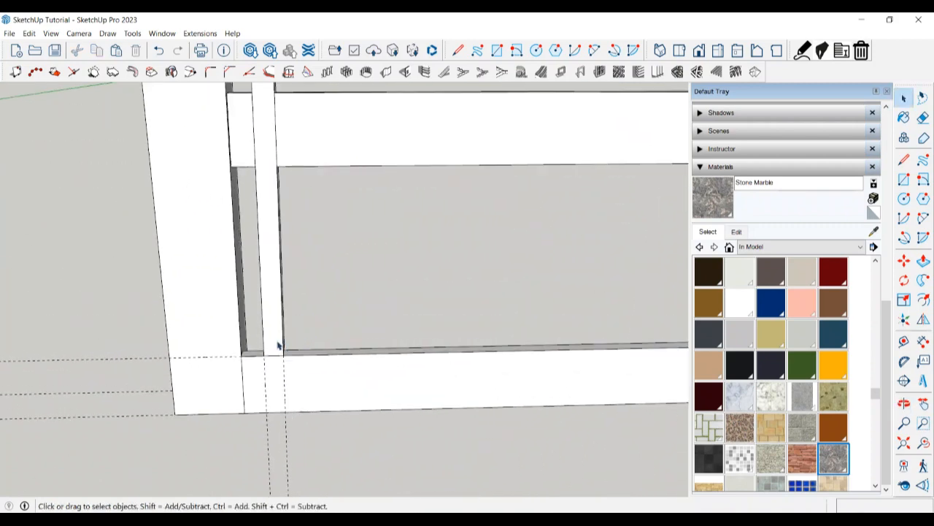
{"action": "left_click", "coordinate": [276, 346]}
{"action": "key", "text": "m"}
{"action": "key", "text": "ctrl"}
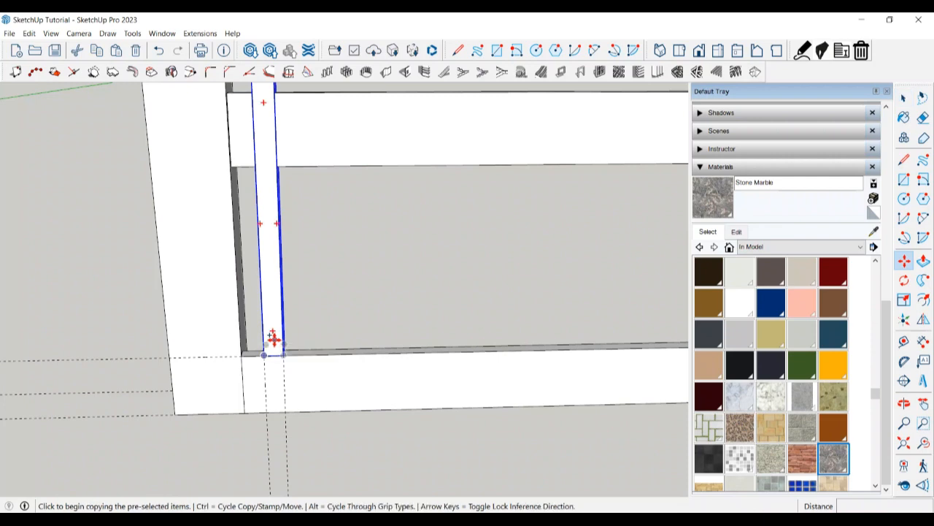
{"action": "key", "text": "Escape"}
{"action": "key", "text": "space"}
Place a guide 150 mm from the guide along the upright strip's edge facing away from the pillar
{"action": "key", "text": "t"}
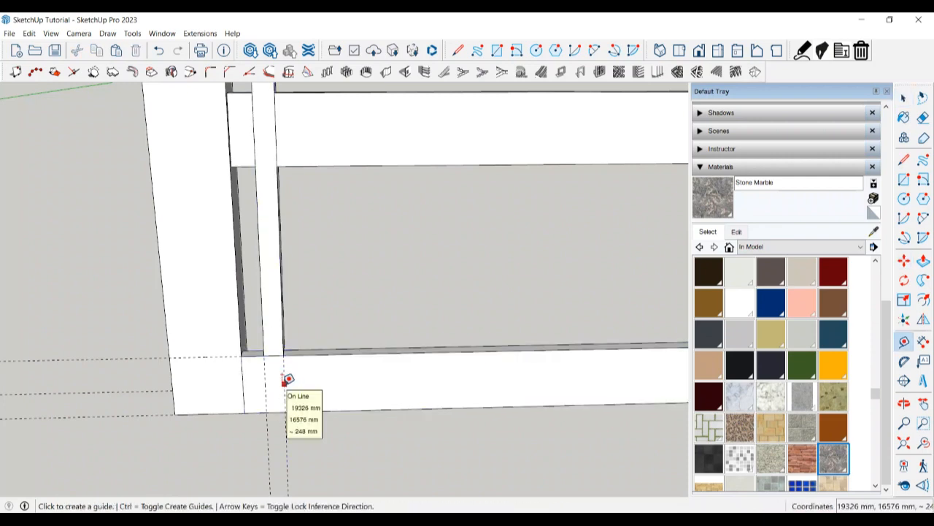
{"action": "left_click", "coordinate": [285, 381]}
{"action": "type", "text": "21"}
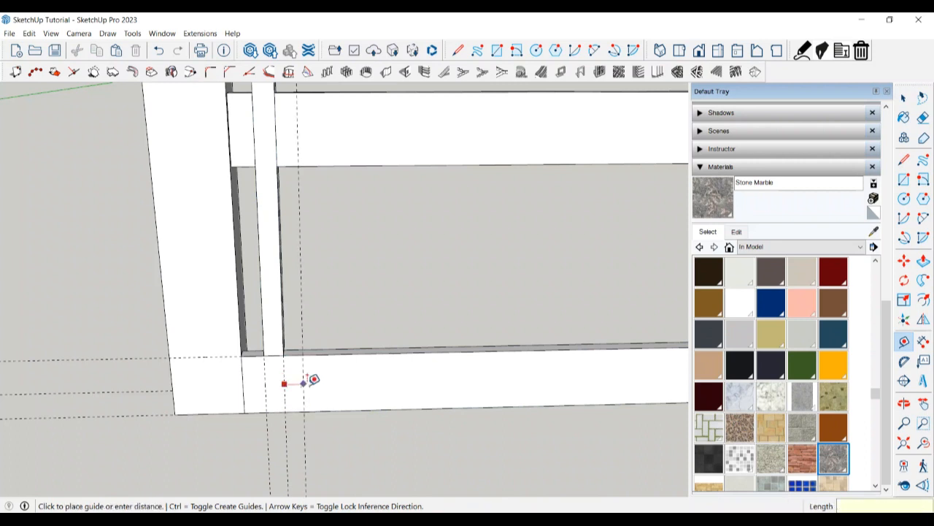
{"action": "key", "text": "Return"}
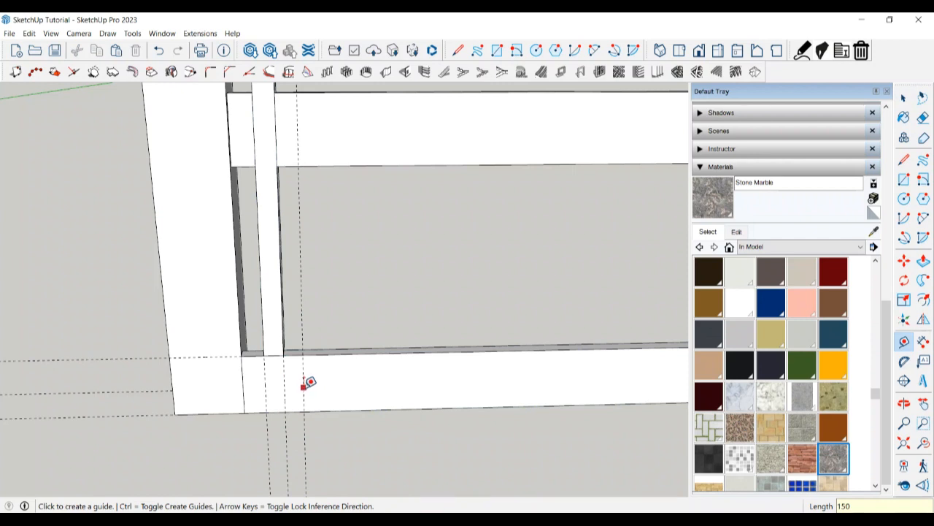
{"action": "left_click", "coordinate": [306, 384]}
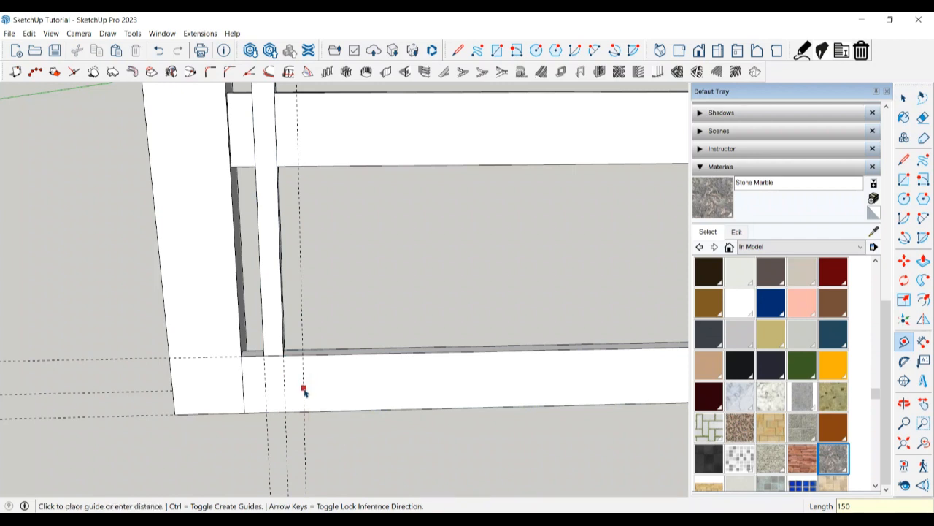
Copy the upright strip along the wall so its corner lands on the new guide, 300 mm away
{"action": "key", "text": "space"}
{"action": "left_click", "coordinate": [275, 342]}
{"action": "key", "text": "m"}
{"action": "key", "text": "ctrl"}
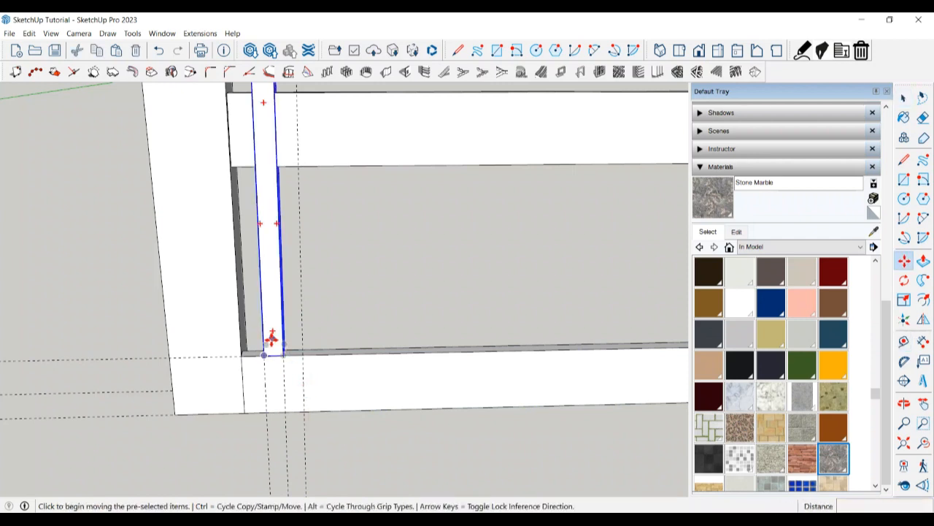
{"action": "scroll", "coordinate": [270, 340], "scroll_direction": "up", "scroll_amount": 2}
{"action": "left_click", "coordinate": [263, 352]}
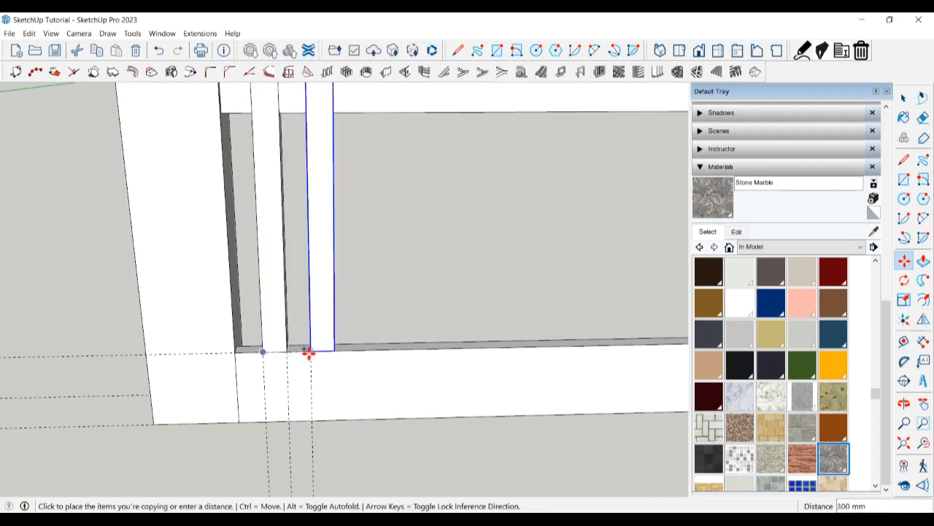
{"action": "left_click", "coordinate": [308, 351]}
Copy the second upright strip another 300 mm along the wall to make a third strip
{"action": "left_click", "coordinate": [262, 352]}
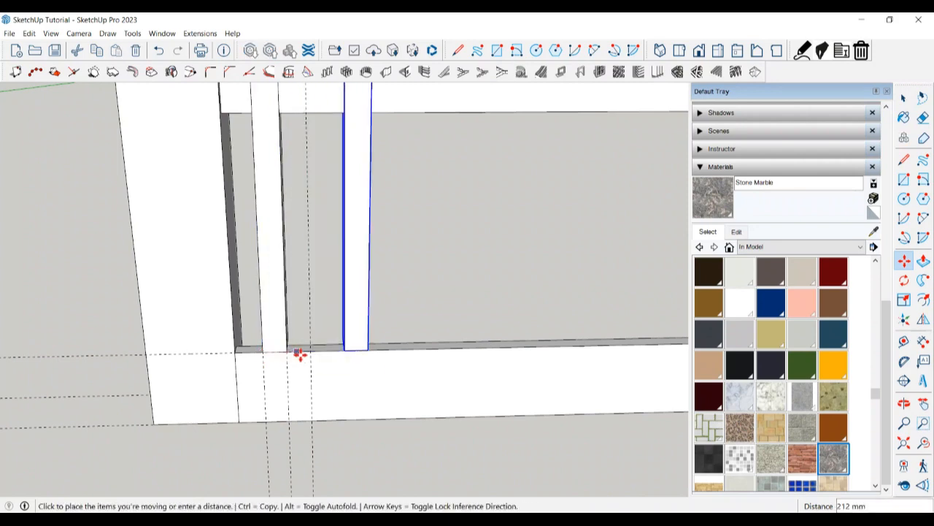
{"action": "key", "text": "ctrl"}
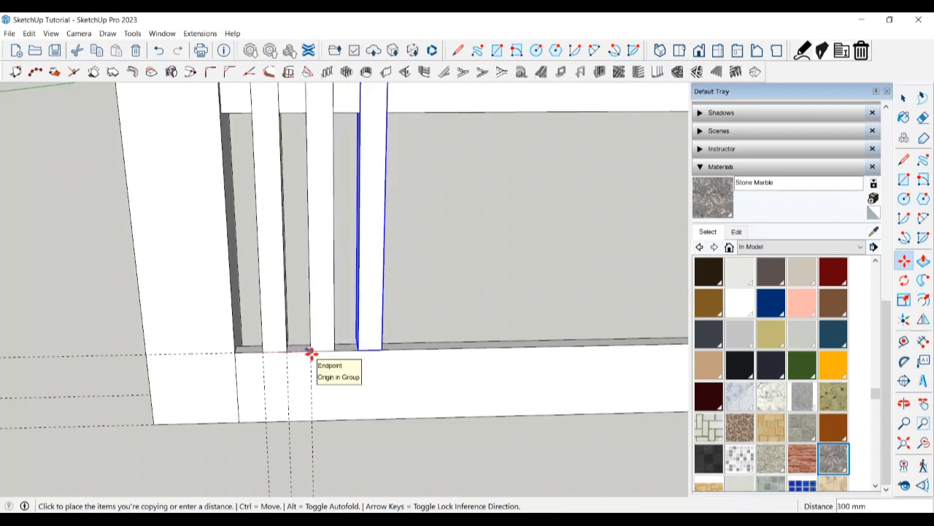
{"action": "left_click", "coordinate": [310, 352]}
Select all three upright strips and copy them to the far end of the lower wall, snapping to its top corner
{"action": "middle_click_drag", "start_coordinate": [311, 351], "coordinate": [499, 389]}
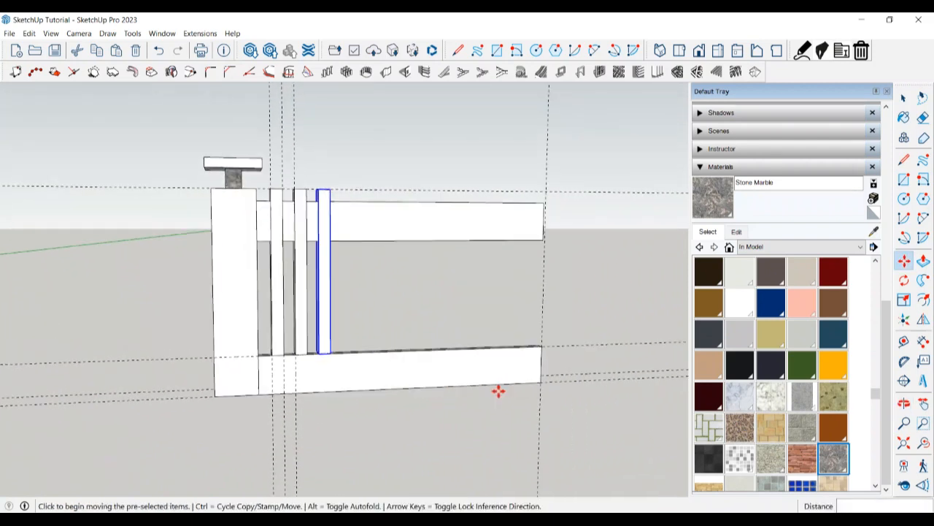
{"action": "key", "text": "space"}
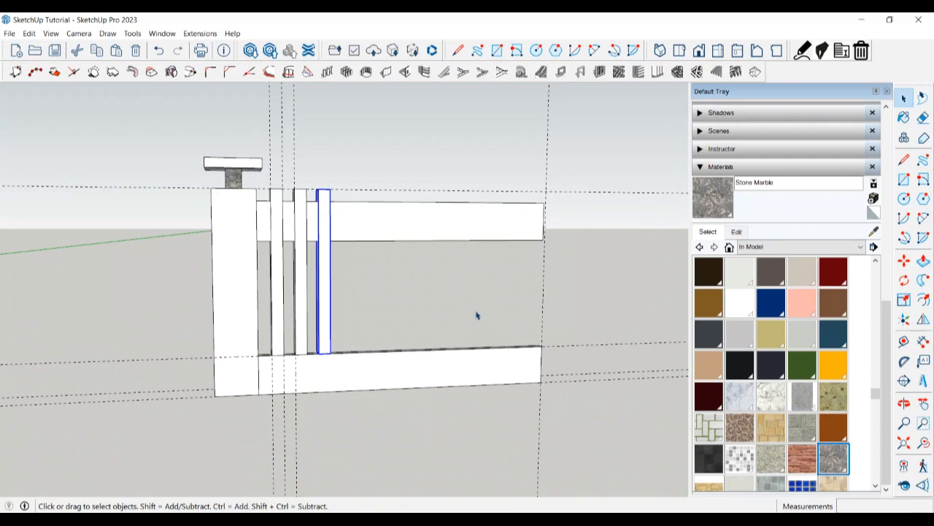
{"action": "left_click", "coordinate": [300, 325], "text": "shift"}
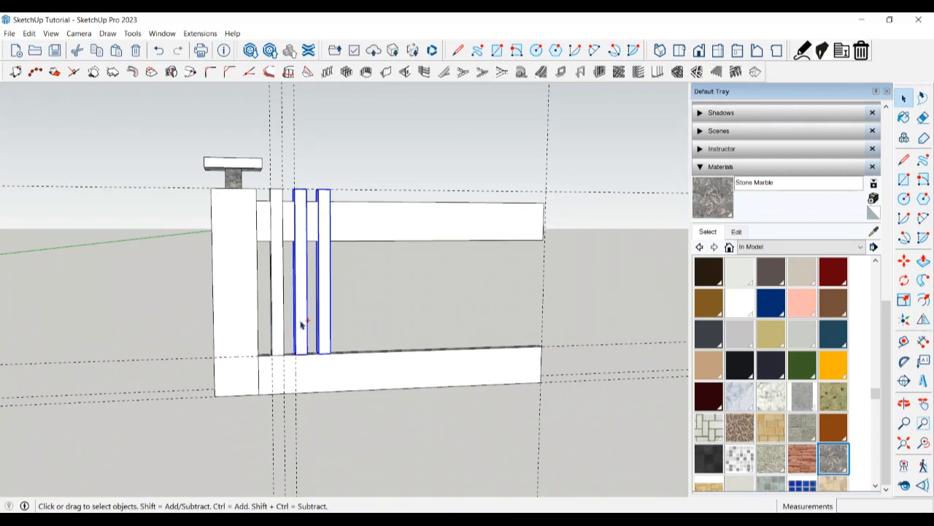
{"action": "left_click", "coordinate": [277, 330], "text": "shift"}
{"action": "key", "text": "m"}
{"action": "key", "text": "ctrl"}
{"action": "scroll", "coordinate": [350, 371], "scroll_direction": "up", "scroll_amount": 3}
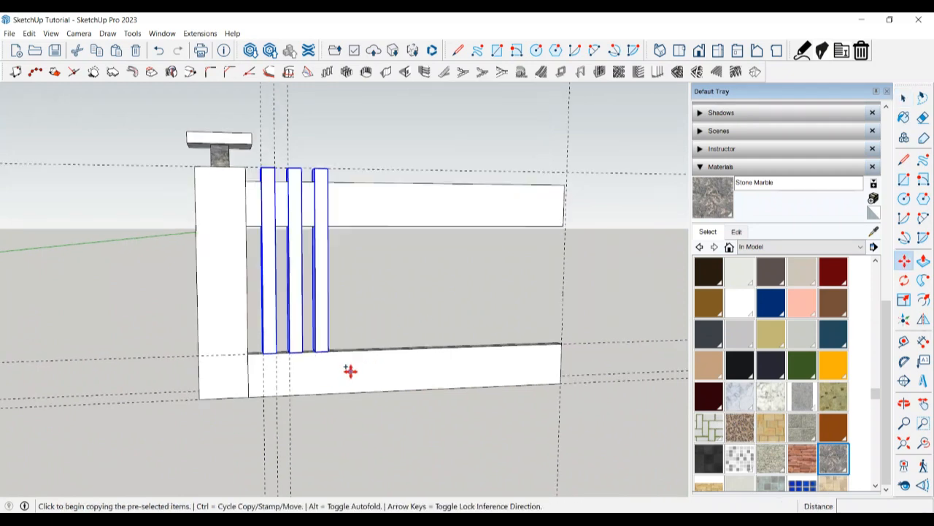
{"action": "left_click", "coordinate": [328, 350]}
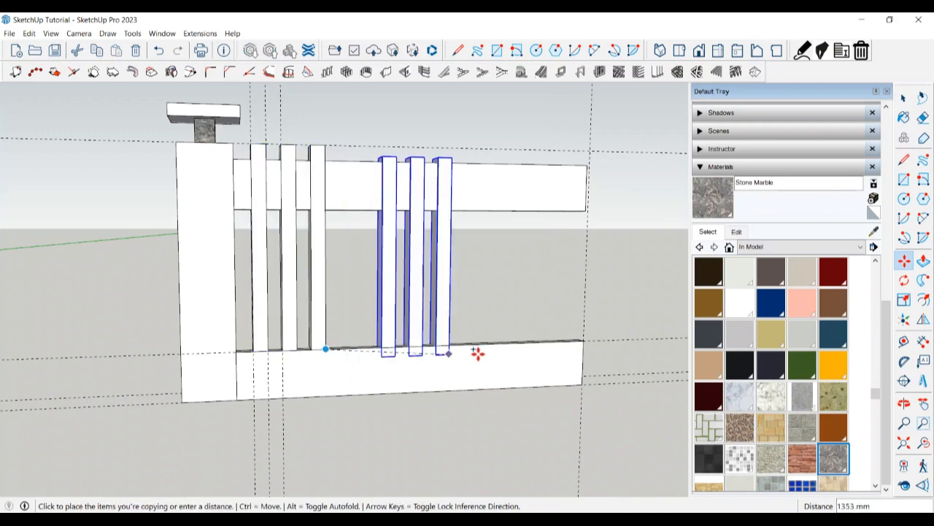
{"action": "left_click", "coordinate": [584, 340]}
{"action": "key", "text": "space"}
Make the pillar, its marble neck and its cap into one group
{"action": "middle_click_drag", "start_coordinate": [584, 340], "coordinate": [357, 327]}
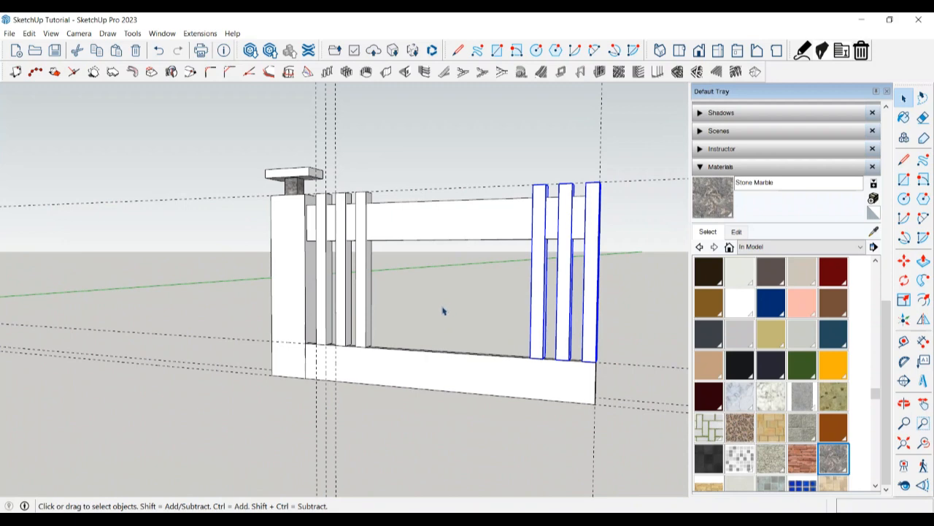
{"action": "left_click", "coordinate": [446, 313]}
{"action": "middle_click_drag", "start_coordinate": [450, 313], "coordinate": [308, 235]}
{"action": "left_click", "coordinate": [309, 306]}
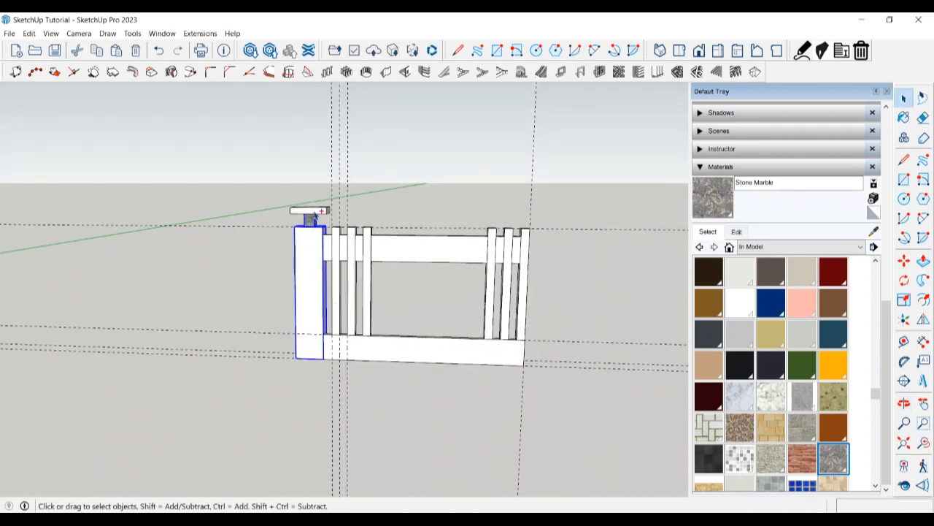
{"action": "left_click", "coordinate": [311, 214], "text": "ctrl"}
{"action": "right_click", "coordinate": [313, 211]}
{"action": "left_click", "coordinate": [321, 315]}
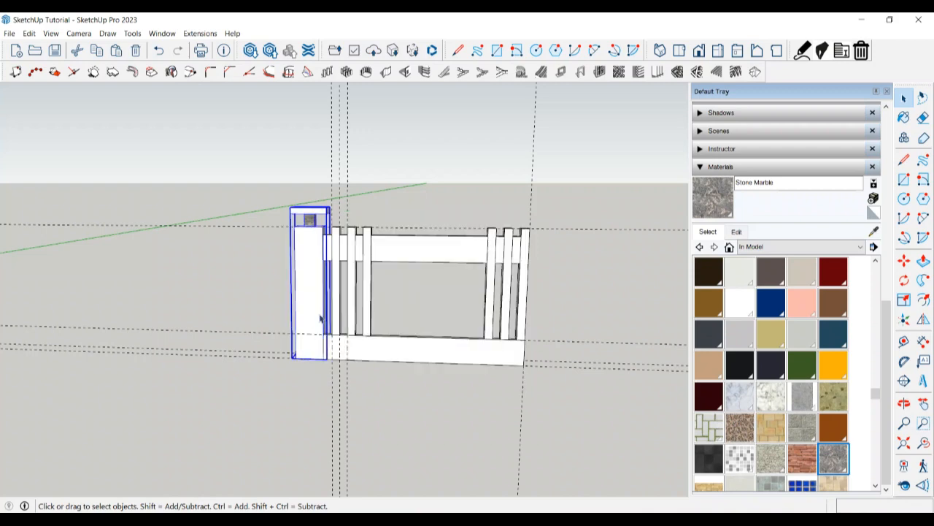
Copy the grouped pillar 4400 mm along the wall to its far end
{"action": "key", "text": "m"}
{"action": "scroll", "coordinate": [302, 330], "scroll_direction": "up", "scroll_amount": 5}
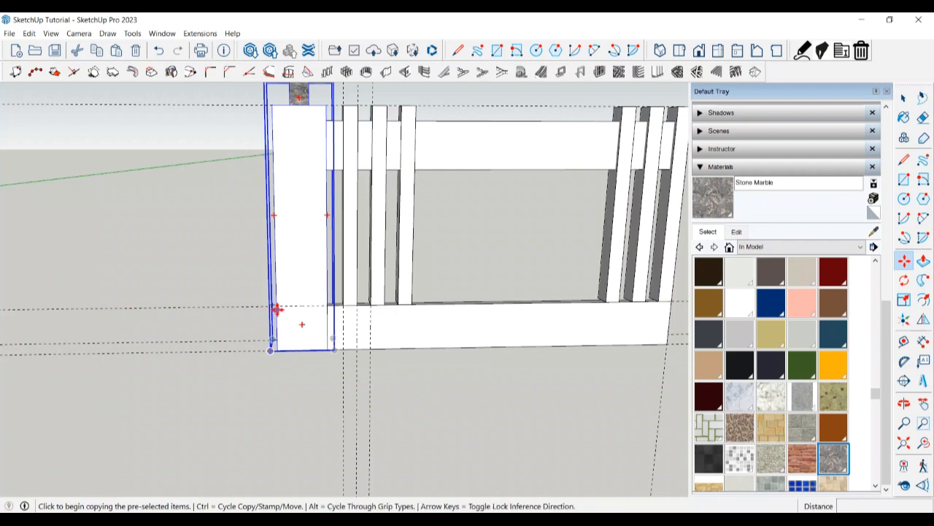
{"action": "left_click", "coordinate": [277, 308]}
{"action": "middle_click_drag", "start_coordinate": [409, 322], "coordinate": [340, 313]}
{"action": "left_click", "coordinate": [616, 335]}
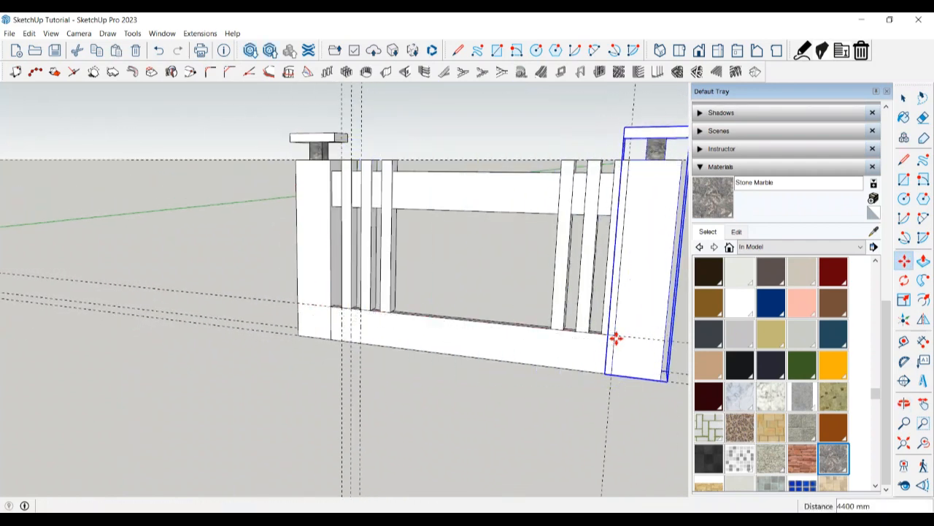
{"action": "key", "text": "space"}
Try to copy the far pillar 175 mm outward along the wall from the guide at the wall's end
{"action": "scroll", "coordinate": [448, 343], "scroll_direction": "down", "scroll_amount": 2}
{"action": "middle_click_drag", "start_coordinate": [324, 296], "coordinate": [423, 328]}
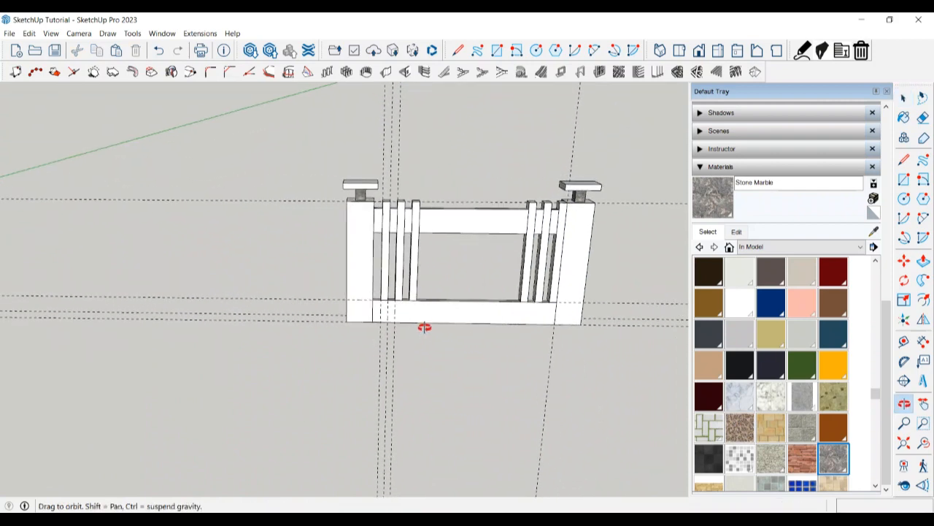
{"action": "scroll", "coordinate": [554, 332], "scroll_direction": "up", "scroll_amount": 3}
{"action": "middle_click_drag", "start_coordinate": [574, 323], "coordinate": [527, 316]}
{"action": "scroll", "coordinate": [562, 334], "scroll_direction": "up", "scroll_amount": 3}
{"action": "middle_click_drag", "start_coordinate": [574, 341], "coordinate": [533, 338]}
{"action": "scroll", "coordinate": [532, 337], "scroll_direction": "up", "scroll_amount": 1}
{"action": "left_click", "coordinate": [576, 346]}
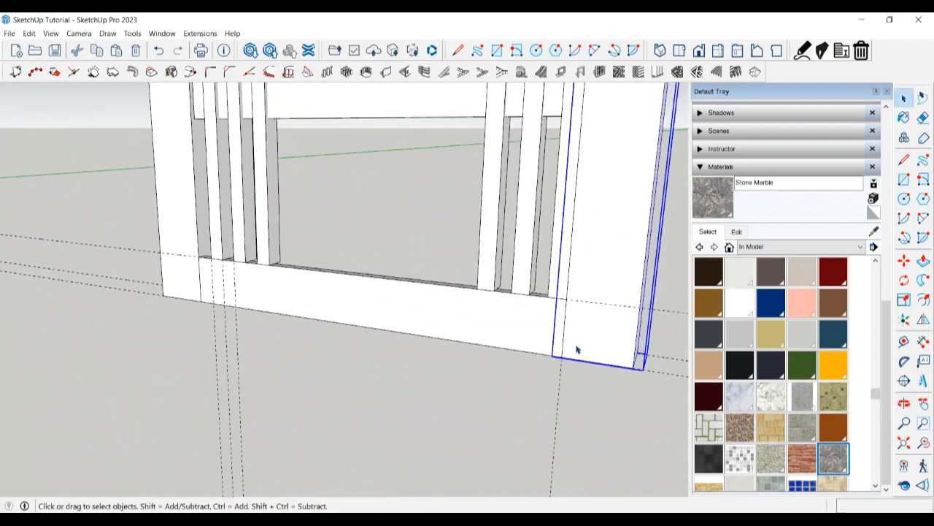
{"action": "key", "text": "m"}
{"action": "key", "text": "ctrl"}
{"action": "scroll", "coordinate": [562, 356], "scroll_direction": "up", "scroll_amount": 1}
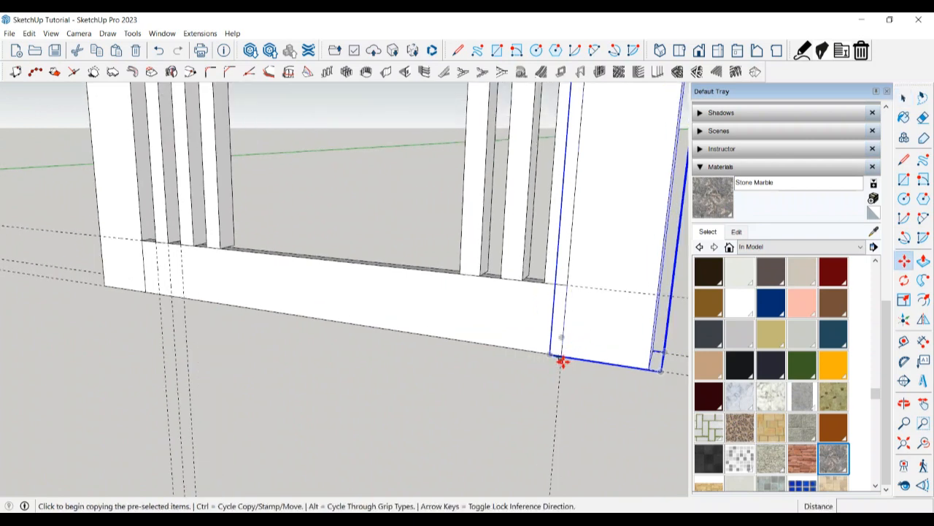
{"action": "left_click", "coordinate": [561, 357]}
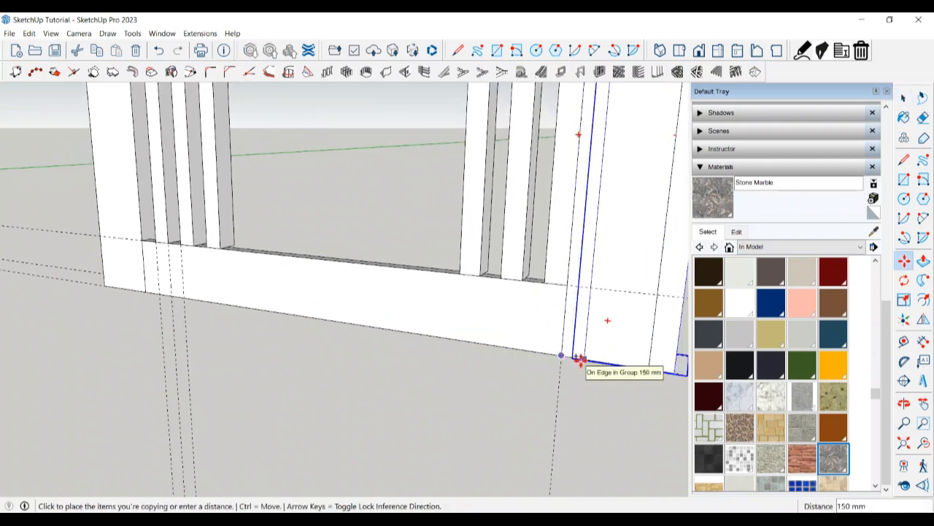
{"action": "type", "text": "175"}
{"action": "key", "text": "Return"}
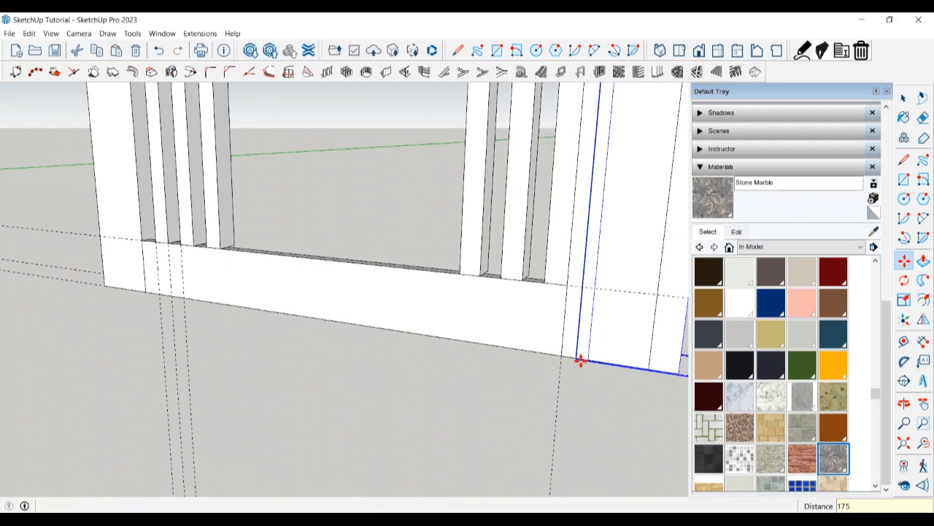
Undo the 175 mm copy of the far pillar
{"action": "key", "text": "space"}
{"action": "scroll", "coordinate": [523, 362], "scroll_direction": "down", "scroll_amount": 2}
{"action": "left_click", "coordinate": [470, 406]}
{"action": "middle_click_drag", "start_coordinate": [470, 407], "coordinate": [536, 397]}
{"action": "key", "text": "ctrl+z"}
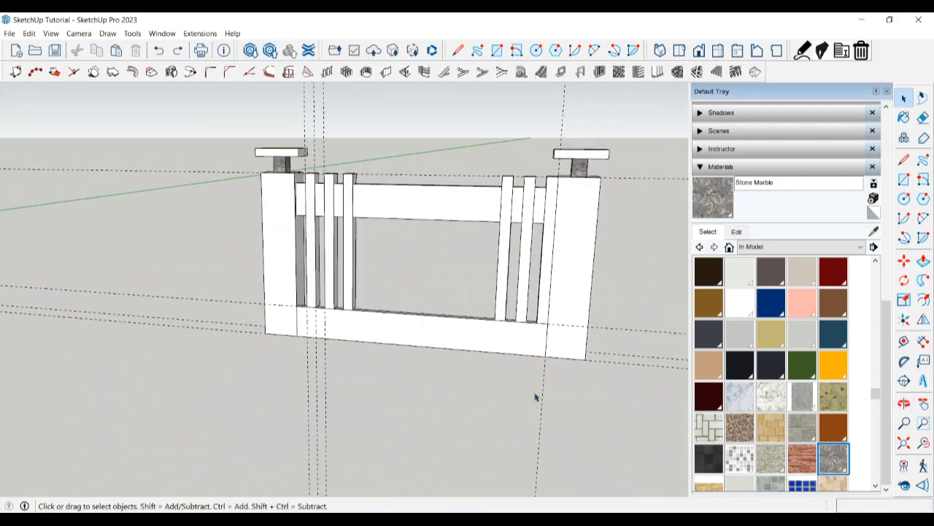
Move the far pillar itself 175 mm outward along the wall's direction
{"action": "left_click", "coordinate": [574, 350]}
{"action": "key", "text": "m"}
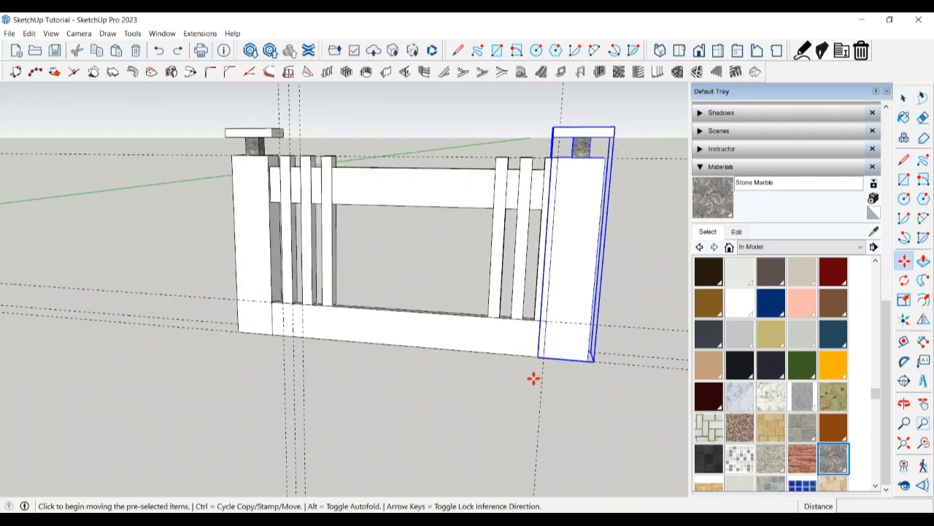
{"action": "scroll", "coordinate": [537, 365], "scroll_direction": "up", "scroll_amount": 3}
{"action": "scroll", "coordinate": [546, 354], "scroll_direction": "up", "scroll_amount": 3}
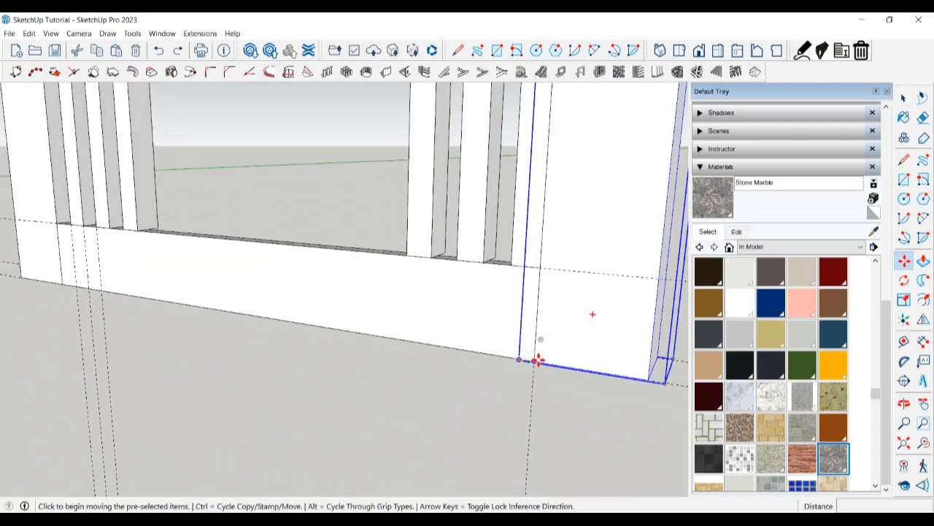
{"action": "left_click", "coordinate": [538, 361]}
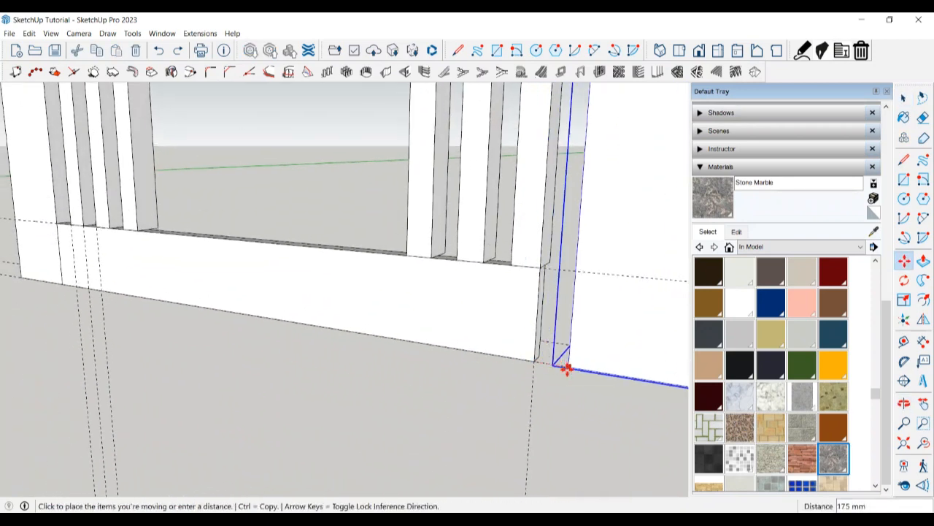
{"action": "key", "text": "Return"}
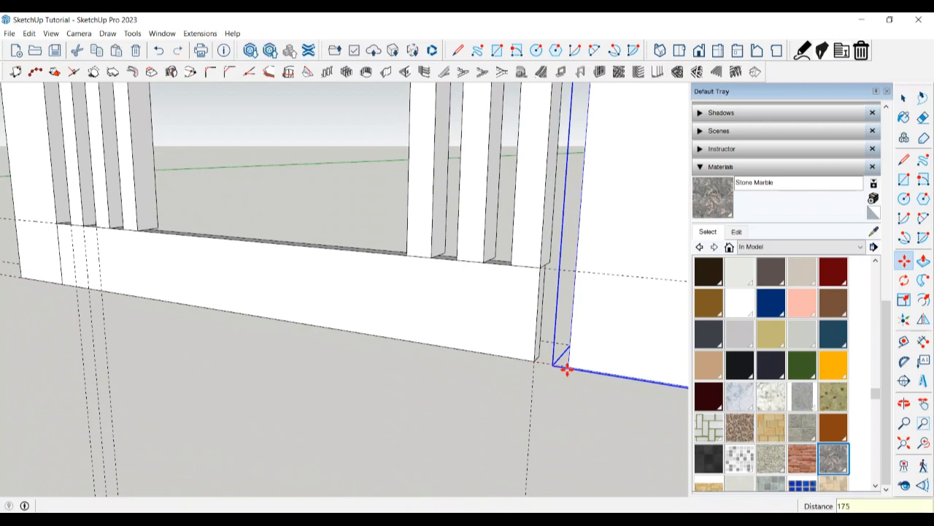
{"action": "key", "text": "space"}
Open the lower wall's group and extrude its end face with Push/Pull to meet the far pillar
{"action": "middle_click_drag", "start_coordinate": [413, 375], "coordinate": [444, 377]}
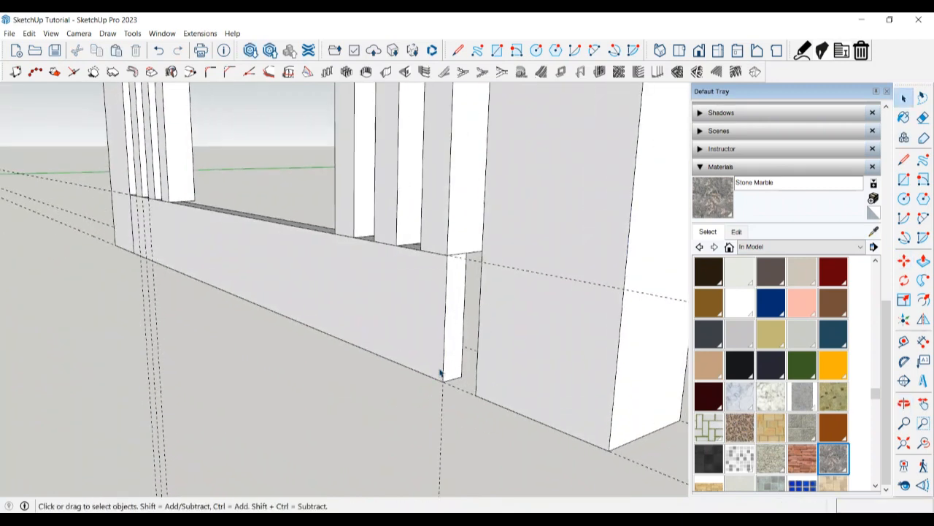
{"action": "left_click", "coordinate": [452, 350]}
{"action": "triple_click", "coordinate": [453, 350]}
{"action": "left_click", "coordinate": [453, 354]}
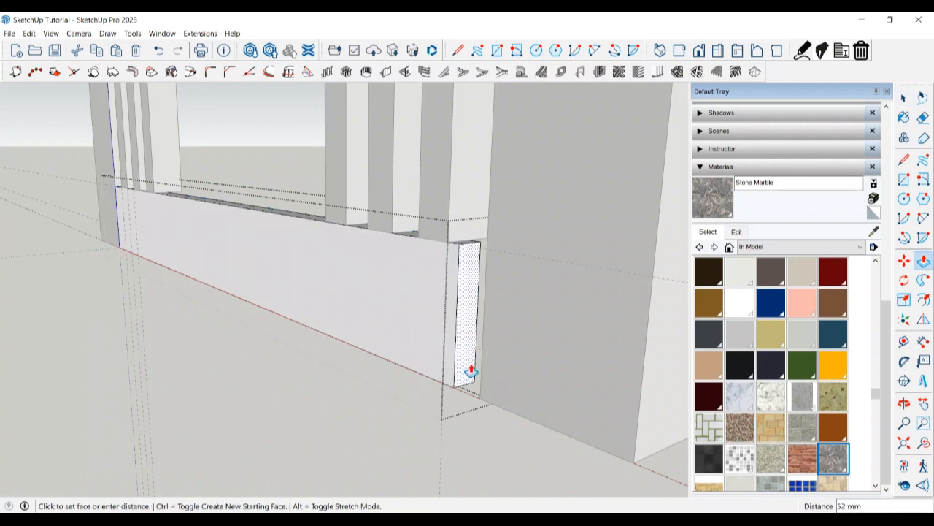
{"action": "key", "text": "space"}
{"action": "scroll", "coordinate": [405, 374], "scroll_direction": "down", "scroll_amount": 2}
{"action": "scroll", "coordinate": [403, 381], "scroll_direction": "up", "scroll_amount": 1}
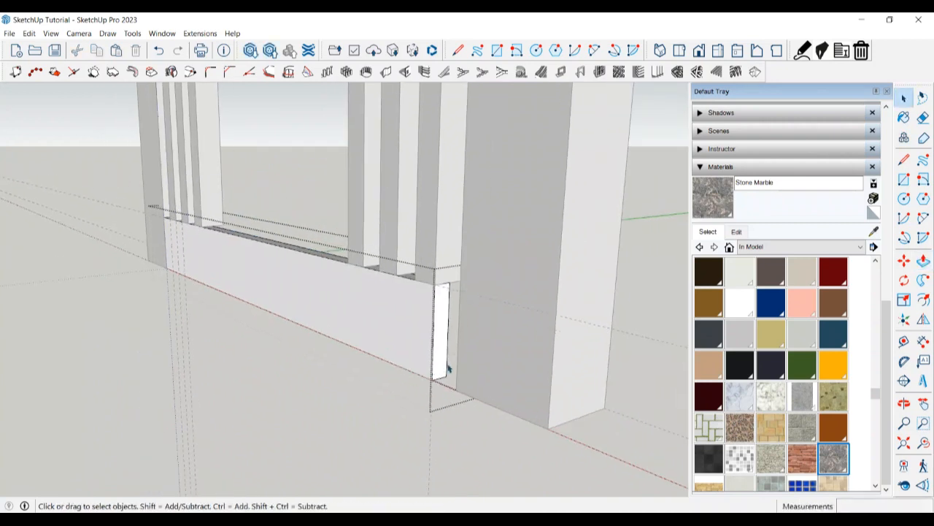
{"action": "key", "text": "p"}
{"action": "left_click", "coordinate": [438, 362]}
{"action": "key", "text": "space"}
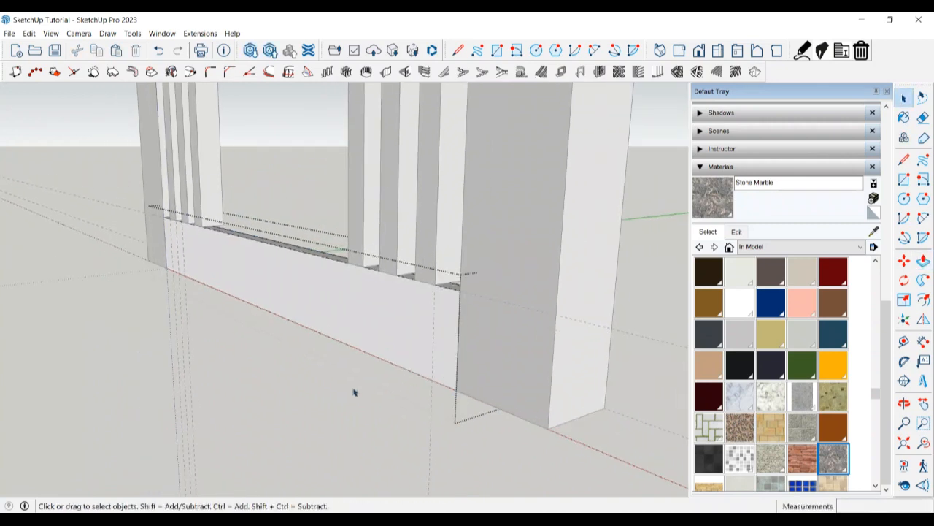
Open the upper wall's group and extrude its end face with Push/Pull to meet the far pillar
{"action": "scroll", "coordinate": [357, 394], "scroll_direction": "down", "scroll_amount": 4}
{"action": "middle_click_drag", "start_coordinate": [390, 402], "coordinate": [403, 172]}
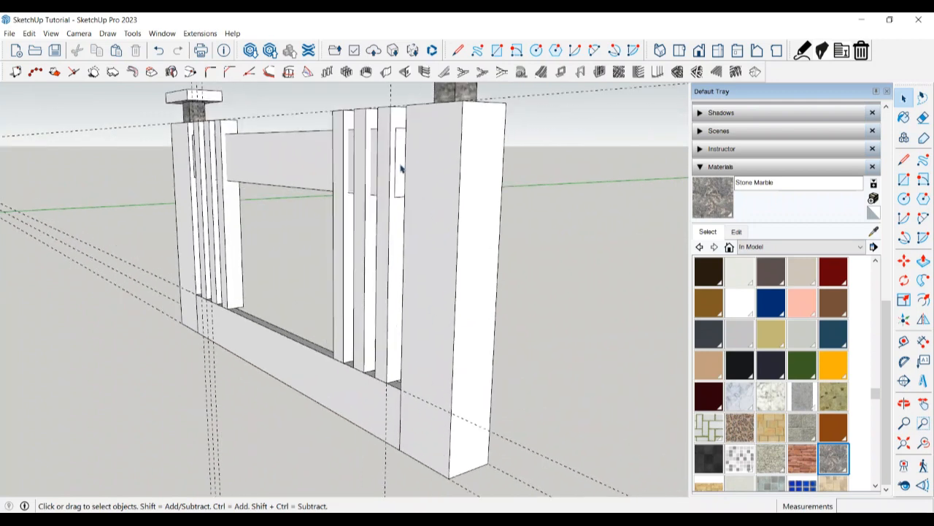
{"action": "left_click", "coordinate": [401, 168]}
{"action": "left_click", "coordinate": [402, 172]}
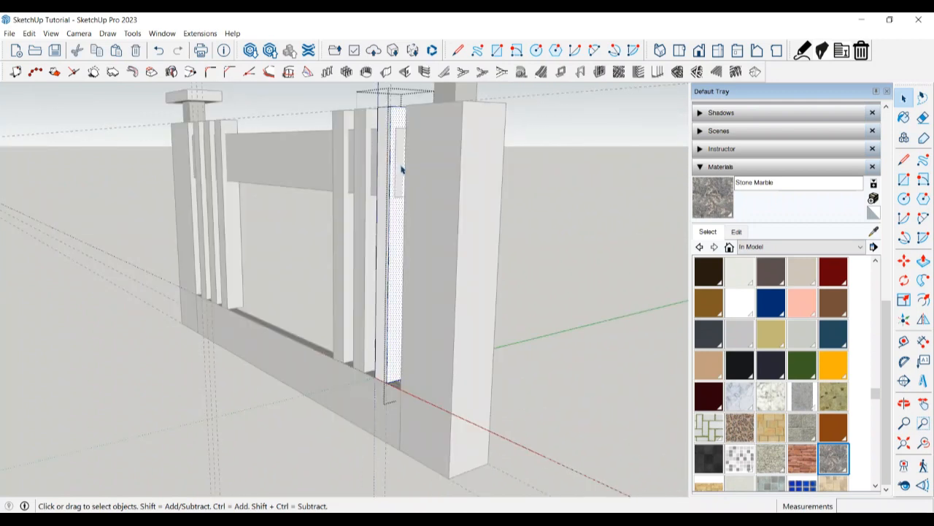
{"action": "triple_click", "coordinate": [401, 168]}
{"action": "double_click", "coordinate": [401, 169]}
{"action": "key", "text": "p"}
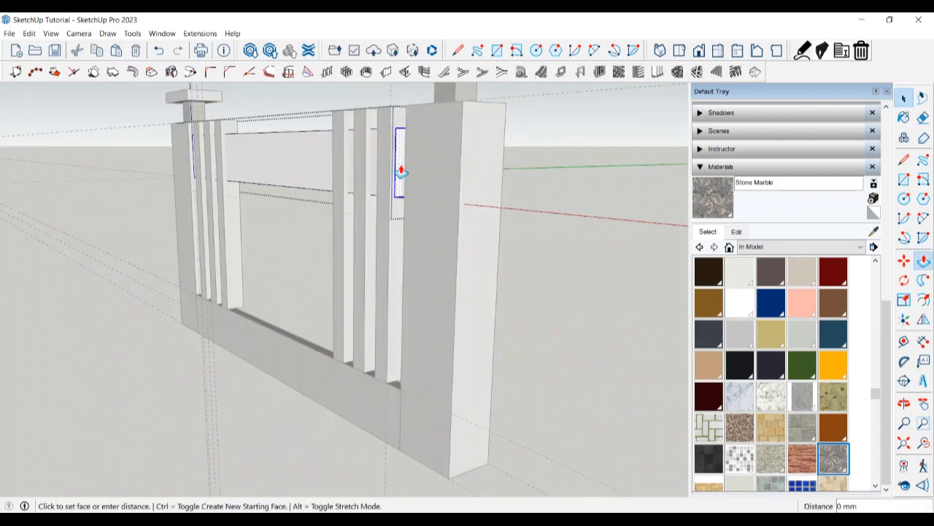
{"action": "left_click", "coordinate": [405, 197]}
{"action": "key", "text": "space"}
{"action": "scroll", "coordinate": [406, 202], "scroll_direction": "down", "scroll_amount": 2}
{"action": "left_click", "coordinate": [489, 243]}
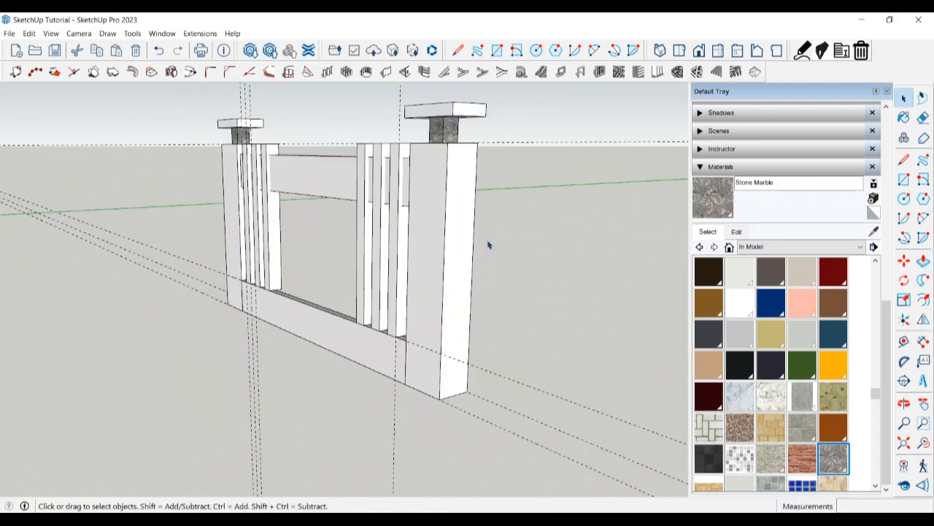
Erase all remaining guide lines around the wall
{"action": "scroll", "coordinate": [489, 243], "scroll_direction": "down", "scroll_amount": 4}
{"action": "middle_click_drag", "start_coordinate": [321, 350], "coordinate": [414, 363]}
{"action": "key", "text": "e"}
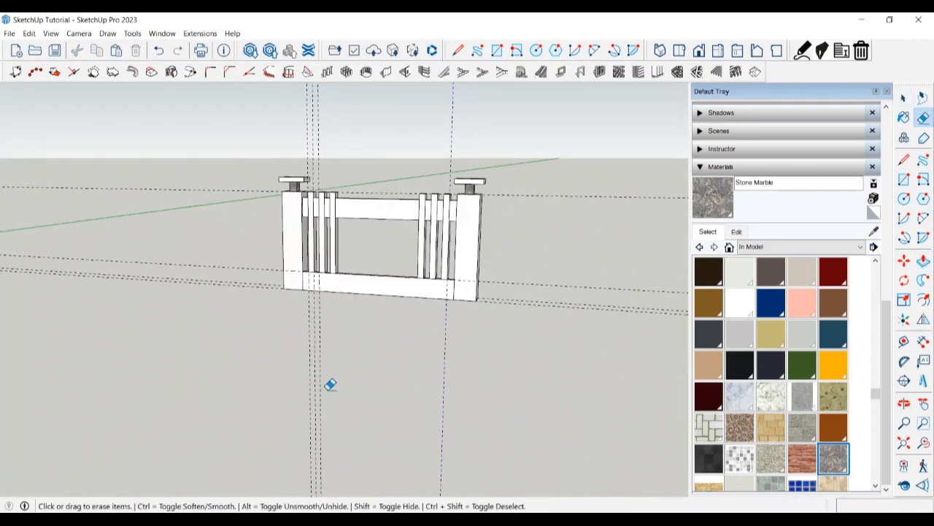
{"action": "left_click_drag", "start_coordinate": [531, 208], "coordinate": [529, 213]}
{"action": "key", "text": "space"}
{"action": "scroll", "coordinate": [428, 283], "scroll_direction": "up", "scroll_amount": 2}
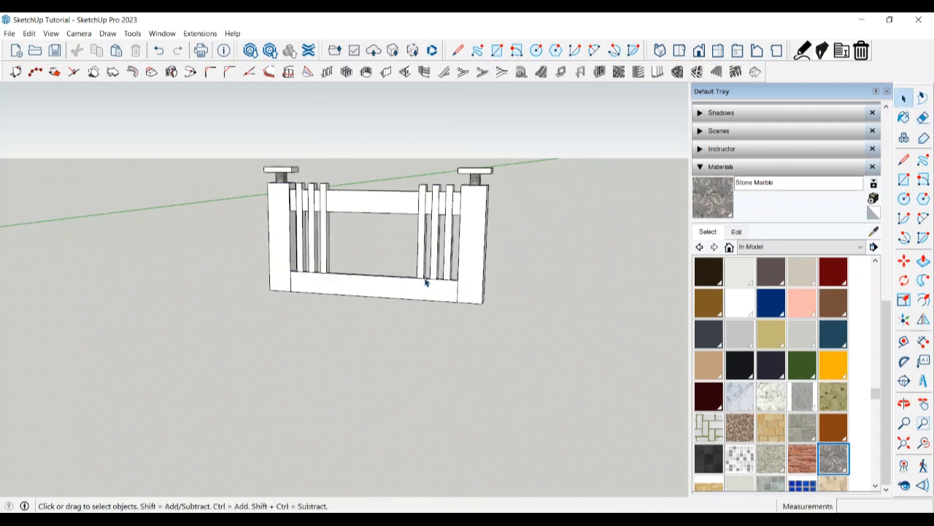
{"action": "middle_click_drag", "start_coordinate": [429, 288], "coordinate": [432, 278]}
{"action": "scroll", "coordinate": [315, 207], "scroll_direction": "up", "scroll_amount": 3}
{"action": "scroll", "coordinate": [313, 212], "scroll_direction": "down", "scroll_amount": 6}
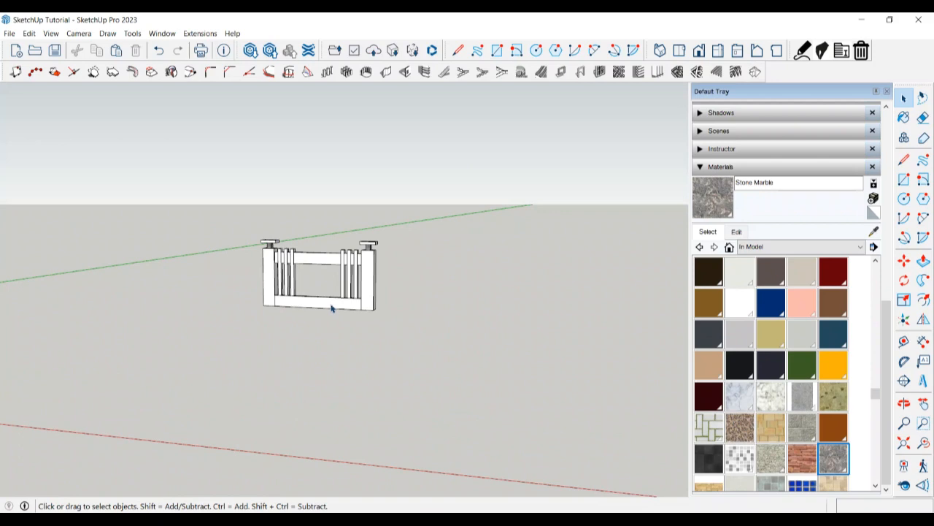
{"action": "middle_click_drag", "start_coordinate": [332, 308], "coordinate": [318, 372]}
{"action": "scroll", "coordinate": [315, 269], "scroll_direction": "up", "scroll_amount": 4}
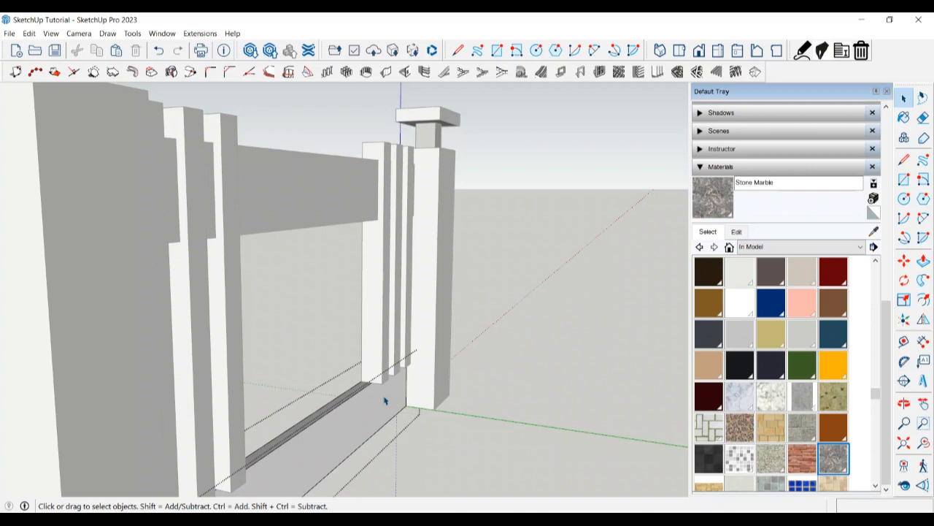
{"action": "key", "text": "p"}
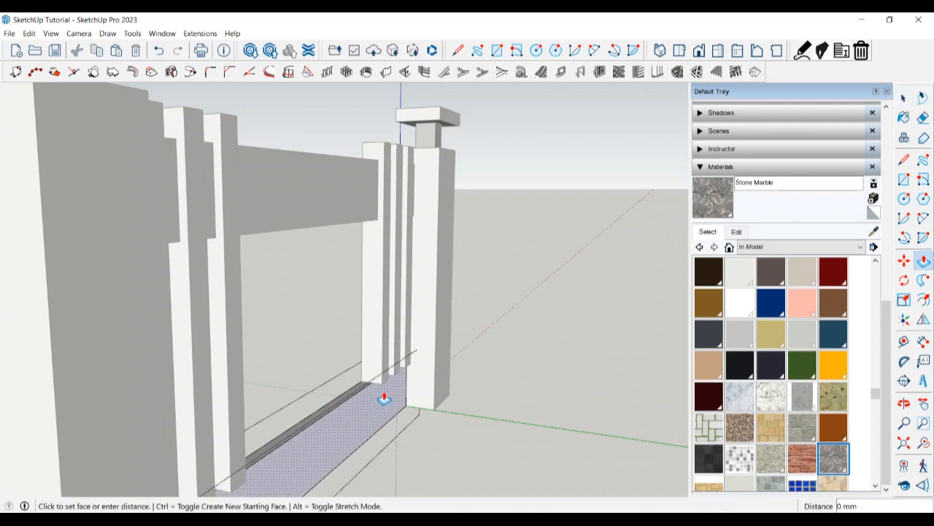
{"action": "key", "text": "space"}
Try to draw a rectangle across the central opening from the upper wall's underside corner to the lower wall, and undo it
{"action": "middle_click_drag", "start_coordinate": [385, 391], "coordinate": [335, 240]}
{"action": "key", "text": "r"}
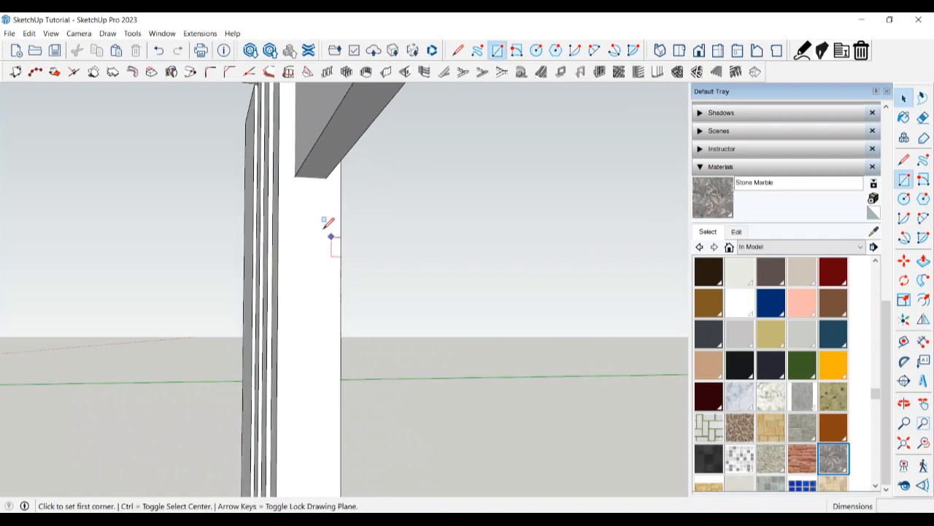
{"action": "left_click", "coordinate": [295, 175]}
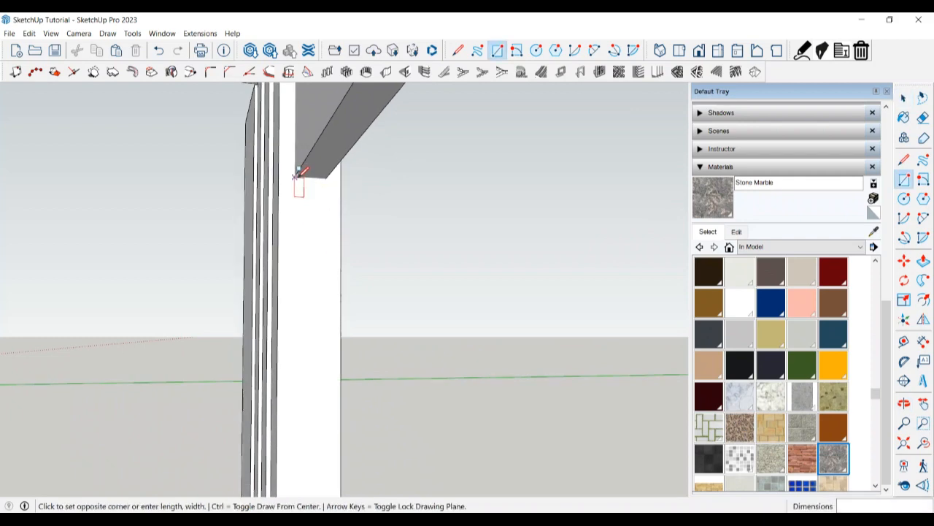
{"action": "middle_click_drag", "start_coordinate": [298, 180], "coordinate": [623, 377]}
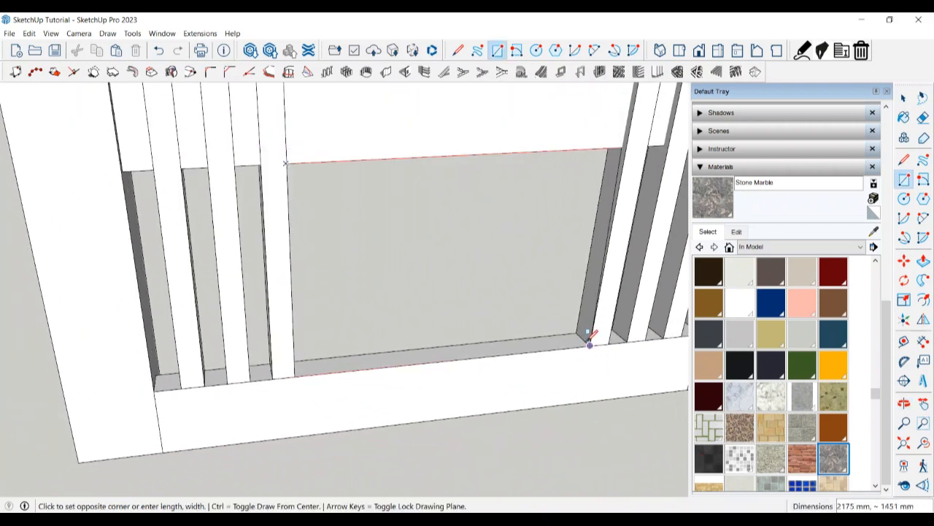
{"action": "scroll", "coordinate": [590, 343], "scroll_direction": "up", "scroll_amount": 3}
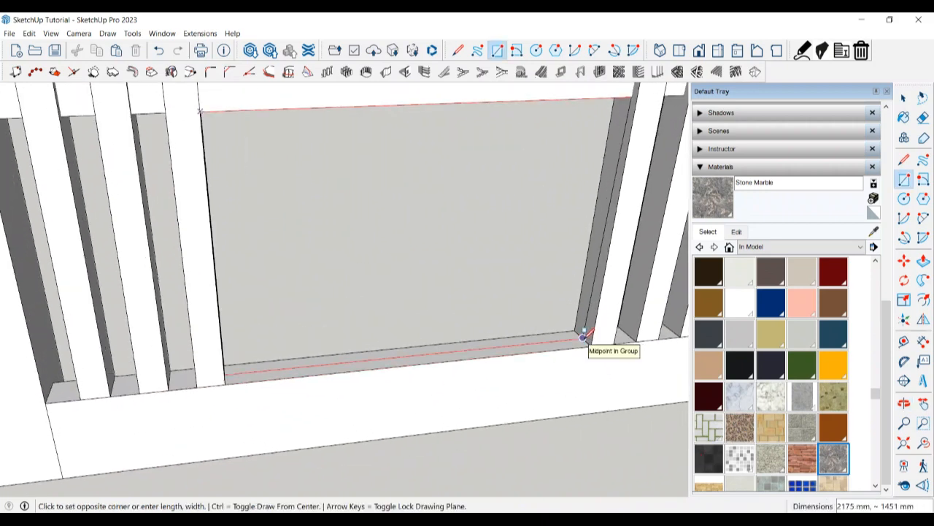
{"action": "left_click", "coordinate": [584, 335]}
{"action": "key", "text": "space"}
{"action": "middle_click_drag", "start_coordinate": [586, 332], "coordinate": [290, 258]}
{"action": "key", "text": "ctrl+z"}
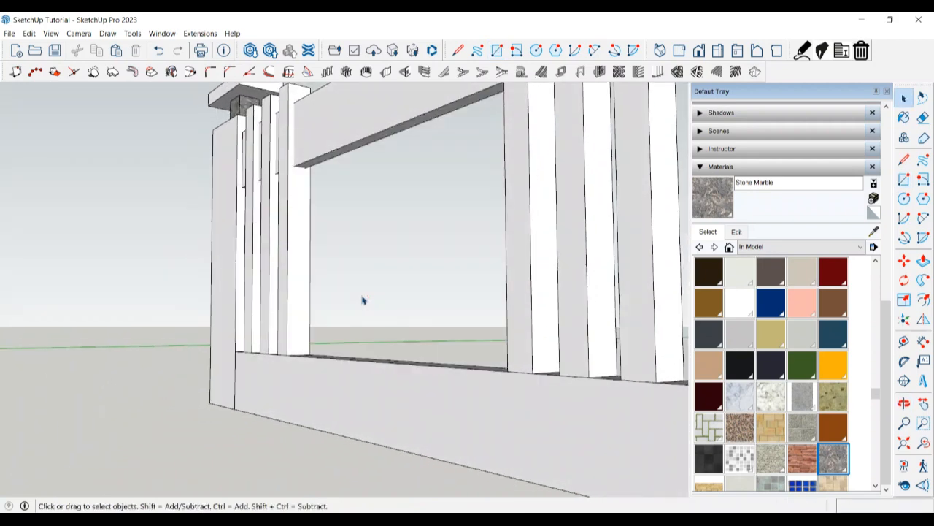
Place a vertical guide through the midpoint of the upper wall's thickness on the side face of one innermost strip
{"action": "mouse_move", "coordinate": [363, 300]}
{"action": "middle_mouse_down"}
{"action": "mouse_move", "coordinate": [389, 314]}
{"action": "mouse_move", "coordinate": [346, 307]}
{"action": "middle_mouse_up"}
{"action": "scroll", "coordinate": [334, 294], "scroll_direction": "up", "scroll_amount": 3}
{"action": "key", "text": "t"}
{"action": "scroll", "coordinate": [325, 283], "scroll_direction": "down", "scroll_amount": 6}
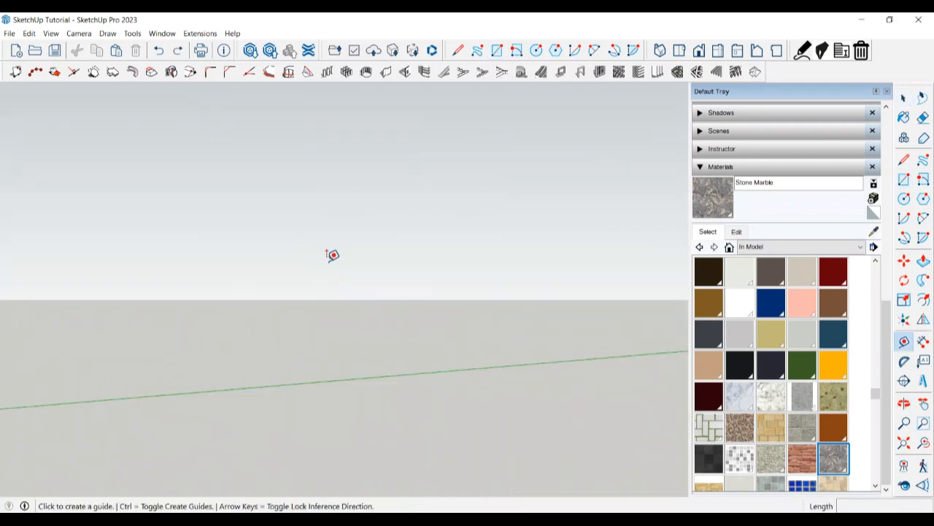
{"action": "left_click", "coordinate": [380, 205]}
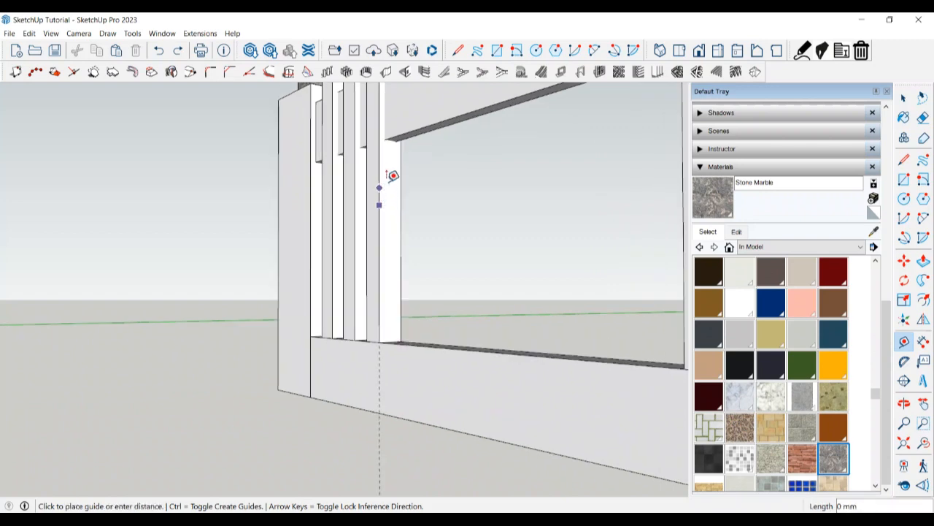
{"action": "left_click", "coordinate": [392, 135]}
Place a matching vertical mid-thickness guide on the side face of the innermost strip across the opening
{"action": "middle_click_drag", "start_coordinate": [392, 138], "coordinate": [586, 260]}
{"action": "scroll", "coordinate": [550, 190], "scroll_direction": "up", "scroll_amount": 1}
{"action": "scroll", "coordinate": [547, 314], "scroll_direction": "down", "scroll_amount": 5}
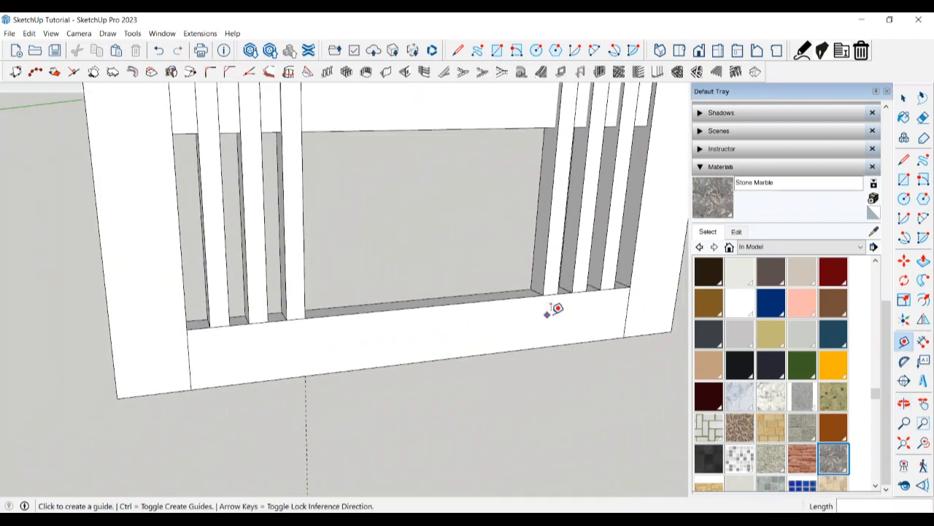
{"action": "scroll", "coordinate": [559, 219], "scroll_direction": "up", "scroll_amount": 5}
{"action": "scroll", "coordinate": [556, 199], "scroll_direction": "up", "scroll_amount": 2}
{"action": "left_click", "coordinate": [554, 181]}
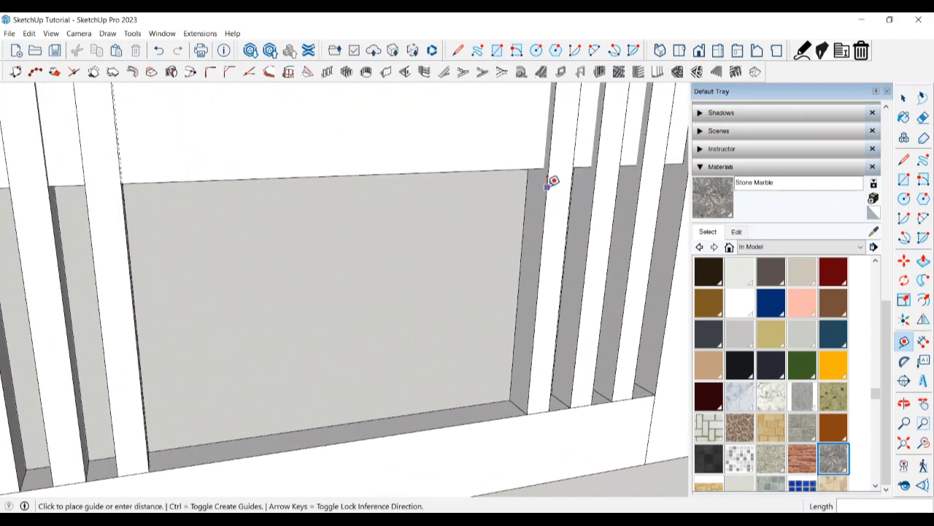
{"action": "key", "text": "space"}
{"action": "scroll", "coordinate": [504, 307], "scroll_direction": "down", "scroll_amount": 2}
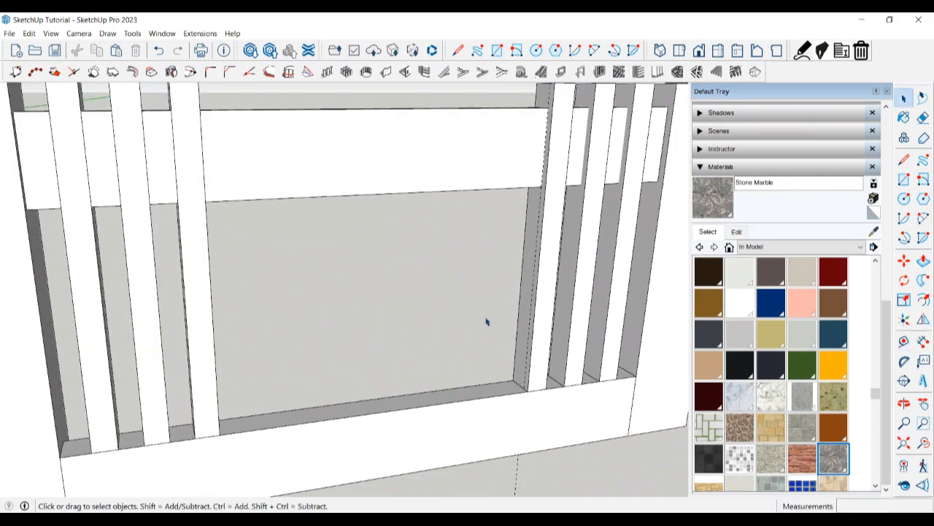
Draw a rectangle 2175 mm by about 1451 mm filling the central opening between the upper and lower walls
{"action": "key", "text": "r"}
{"action": "left_click", "coordinate": [542, 186]}
{"action": "middle_click_drag", "start_coordinate": [431, 293], "coordinate": [226, 325]}
{"action": "scroll", "coordinate": [236, 358], "scroll_direction": "up", "scroll_amount": 2}
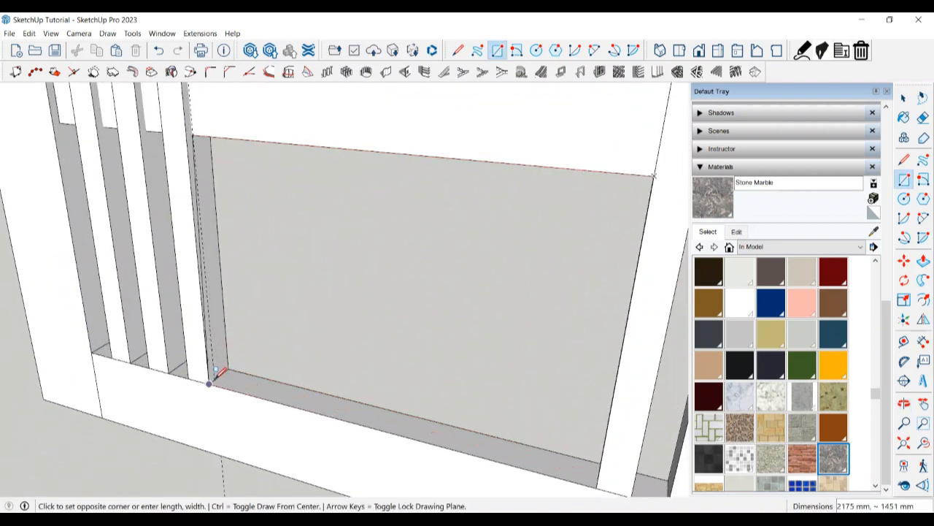
{"action": "scroll", "coordinate": [211, 376], "scroll_direction": "up", "scroll_amount": 1}
{"action": "left_click", "coordinate": [214, 383]}
{"action": "key", "text": "space"}
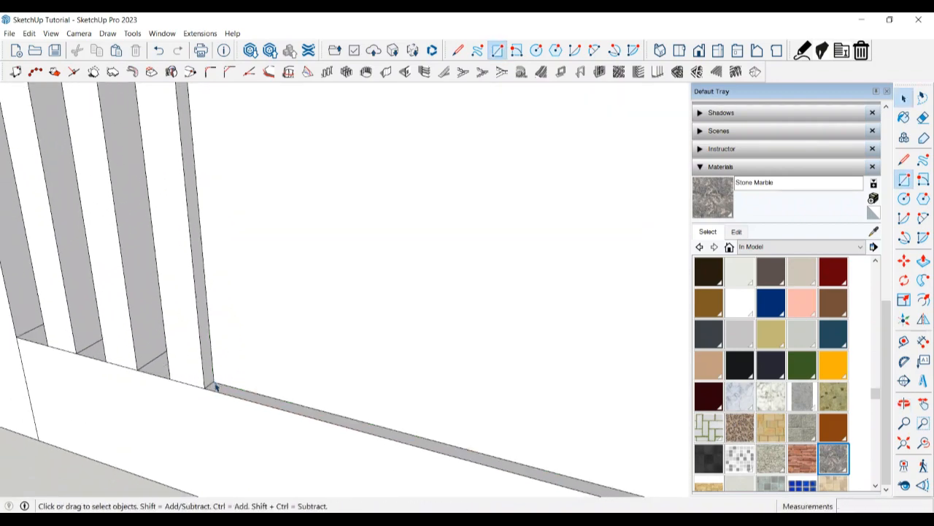
Select the new face in the central opening with its edges and make it a group
{"action": "scroll", "coordinate": [327, 367], "scroll_direction": "down", "scroll_amount": 3}
{"action": "middle_click_drag", "start_coordinate": [328, 367], "coordinate": [66, 337]}
{"action": "middle_click_drag", "start_coordinate": [436, 370], "coordinate": [214, 342]}
{"action": "left_click", "coordinate": [570, 388]}
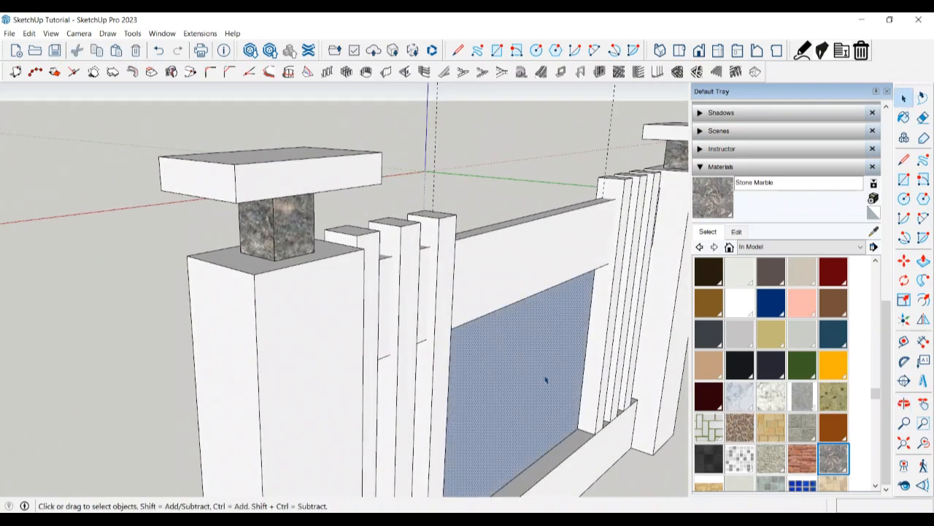
{"action": "right_click", "coordinate": [545, 382]}
{"action": "left_click", "coordinate": [523, 378]}
{"action": "right_click", "coordinate": [523, 379]}
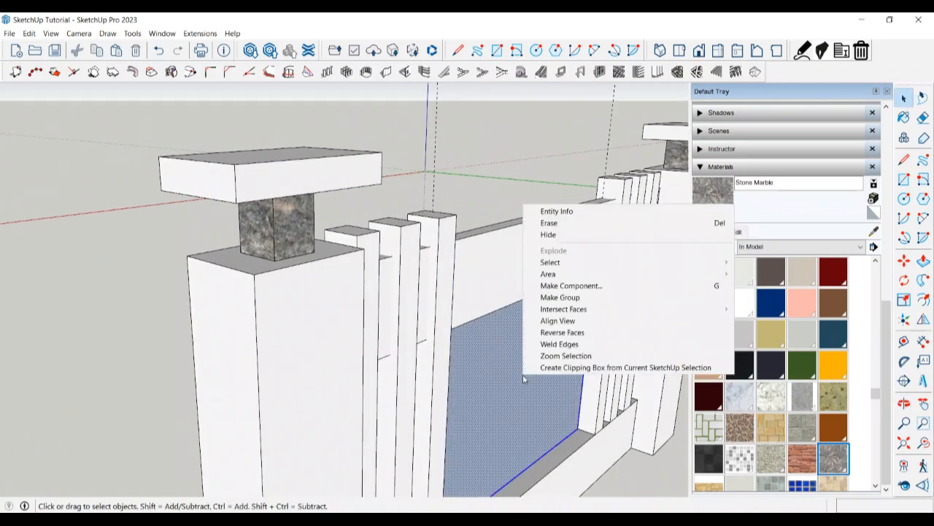
{"action": "left_click", "coordinate": [555, 298]}
Open the panel group, extrude its face 100 mm with Push/Pull to the upper wall's corner, and close the group
{"action": "double_click", "coordinate": [544, 365]}
{"action": "key", "text": "p"}
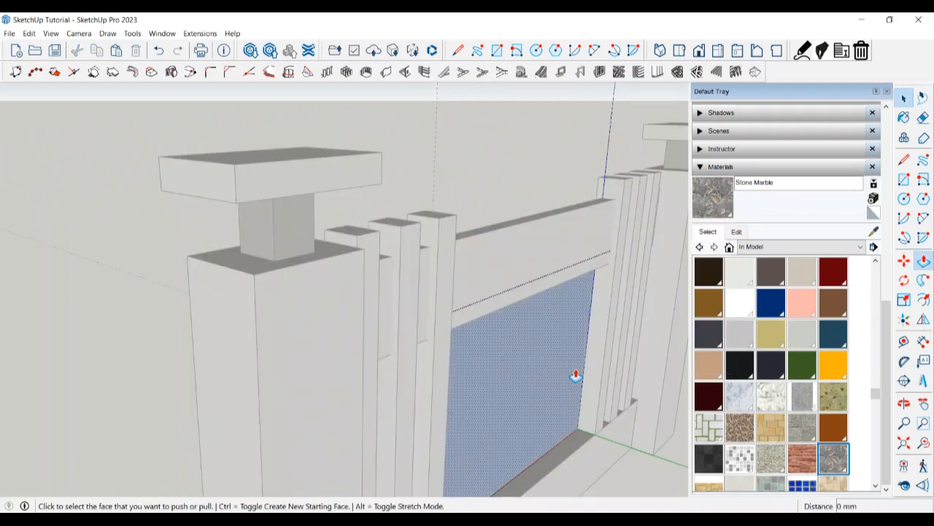
{"action": "left_click", "coordinate": [576, 353]}
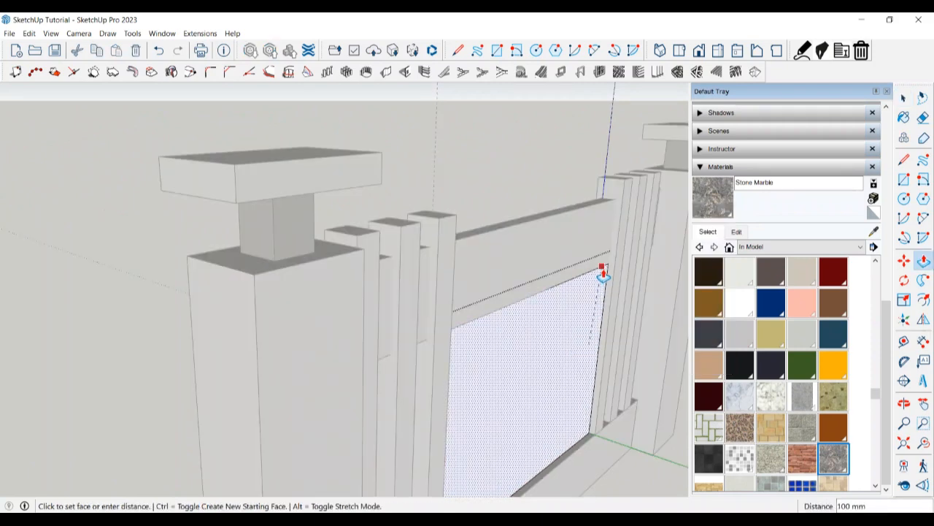
{"action": "left_click", "coordinate": [602, 269]}
{"action": "key", "text": "space"}
{"action": "scroll", "coordinate": [598, 276], "scroll_direction": "down", "scroll_amount": 3}
{"action": "left_click", "coordinate": [542, 194]}
Erase the two vertical guides at the central panel
{"action": "middle_click_drag", "start_coordinate": [542, 194], "coordinate": [384, 319]}
{"action": "scroll", "coordinate": [305, 294], "scroll_direction": "up", "scroll_amount": 4}
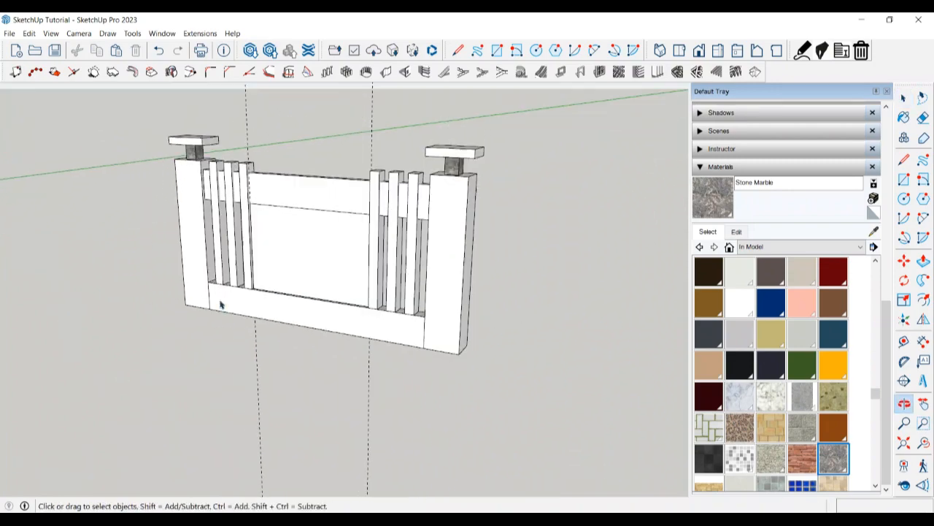
{"action": "scroll", "coordinate": [222, 304], "scroll_direction": "up", "scroll_amount": 2}
{"action": "middle_click_drag", "start_coordinate": [221, 304], "coordinate": [390, 283]}
{"action": "scroll", "coordinate": [342, 263], "scroll_direction": "up", "scroll_amount": 2}
{"action": "scroll", "coordinate": [279, 265], "scroll_direction": "up", "scroll_amount": 3}
{"action": "mouse_move", "coordinate": [279, 265]}
{"action": "middle_mouse_down"}
{"action": "mouse_move", "coordinate": [290, 266]}
{"action": "mouse_move", "coordinate": [204, 304]}
{"action": "mouse_move", "coordinate": [317, 325]}
{"action": "mouse_move", "coordinate": [346, 294]}
{"action": "mouse_move", "coordinate": [346, 304]}
{"action": "middle_mouse_up"}
{"action": "key", "text": "e"}
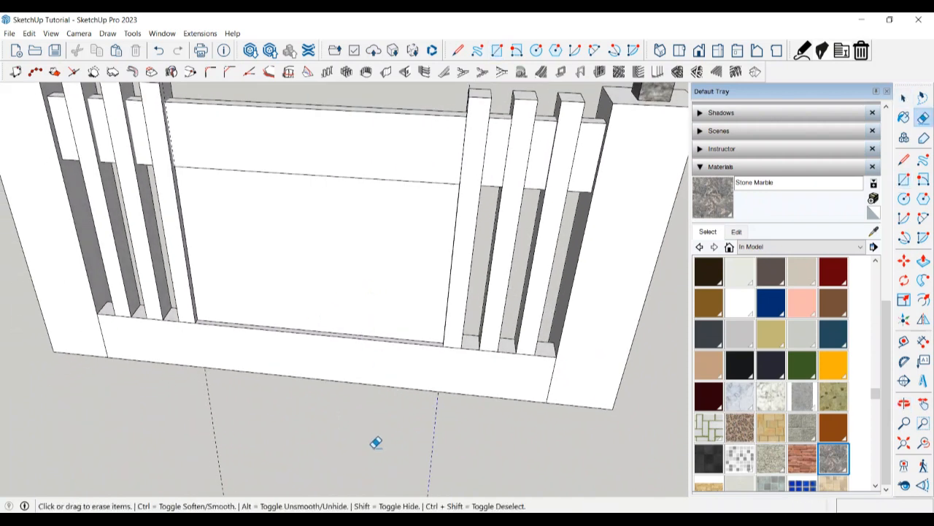
{"action": "scroll", "coordinate": [214, 435], "scroll_direction": "down", "scroll_amount": 3}
{"action": "key", "text": "space"}
Open the central panel's group and offset its front face outline inward to form an inner rectangle
{"action": "mouse_move", "coordinate": [257, 446]}
{"action": "middle_mouse_down"}
{"action": "mouse_move", "coordinate": [151, 375]}
{"action": "mouse_move", "coordinate": [2, 330]}
{"action": "mouse_move", "coordinate": [506, 312]}
{"action": "mouse_move", "coordinate": [358, 313]}
{"action": "mouse_move", "coordinate": [360, 411]}
{"action": "mouse_move", "coordinate": [473, 395]}
{"action": "mouse_move", "coordinate": [131, 299]}
{"action": "mouse_move", "coordinate": [277, 287]}
{"action": "mouse_move", "coordinate": [52, 279]}
{"action": "mouse_move", "coordinate": [348, 298]}
{"action": "mouse_move", "coordinate": [280, 303]}
{"action": "mouse_move", "coordinate": [438, 327]}
{"action": "mouse_move", "coordinate": [424, 313]}
{"action": "mouse_move", "coordinate": [479, 316]}
{"action": "mouse_move", "coordinate": [224, 296]}
{"action": "middle_mouse_up"}
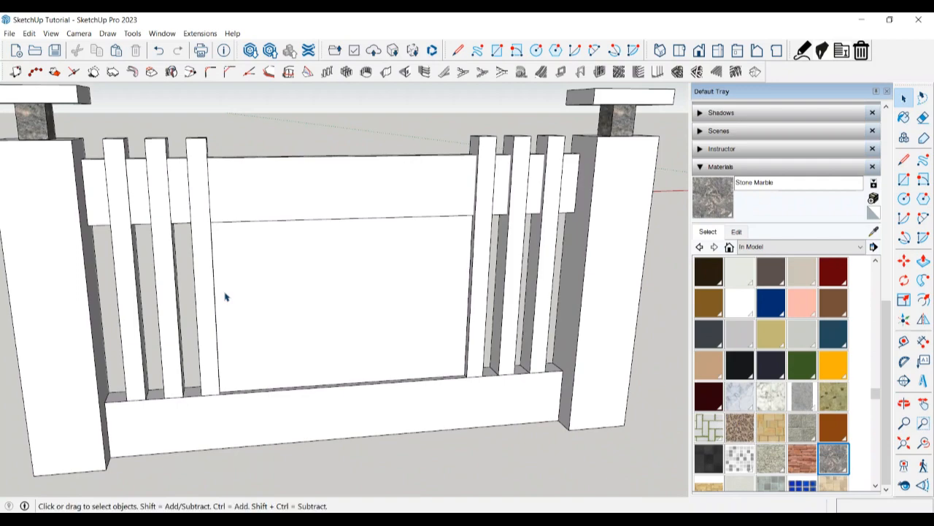
{"action": "middle_click_drag", "start_coordinate": [226, 310], "coordinate": [380, 273]}
{"action": "scroll", "coordinate": [292, 319], "scroll_direction": "up", "scroll_amount": 3}
{"action": "middle_click_drag", "start_coordinate": [292, 319], "coordinate": [257, 316]}
{"action": "left_click", "coordinate": [287, 327]}
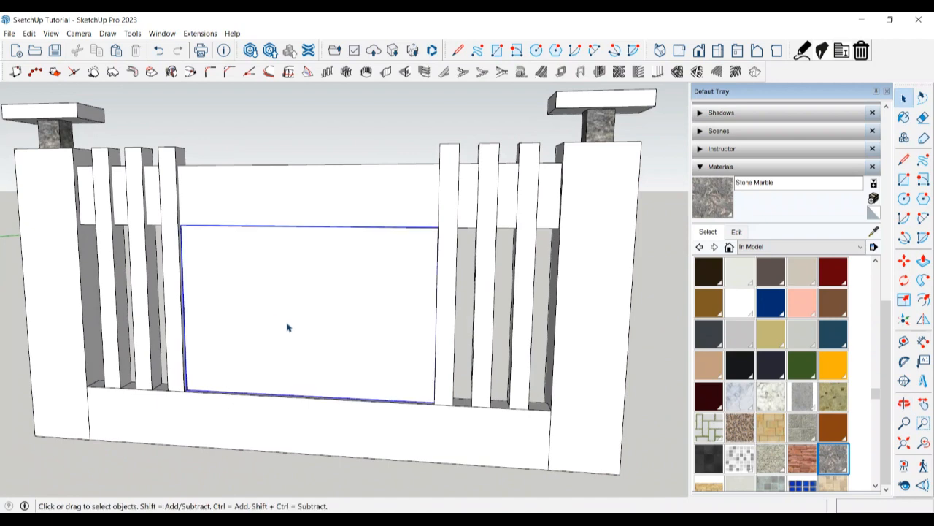
{"action": "double_click", "coordinate": [319, 332]}
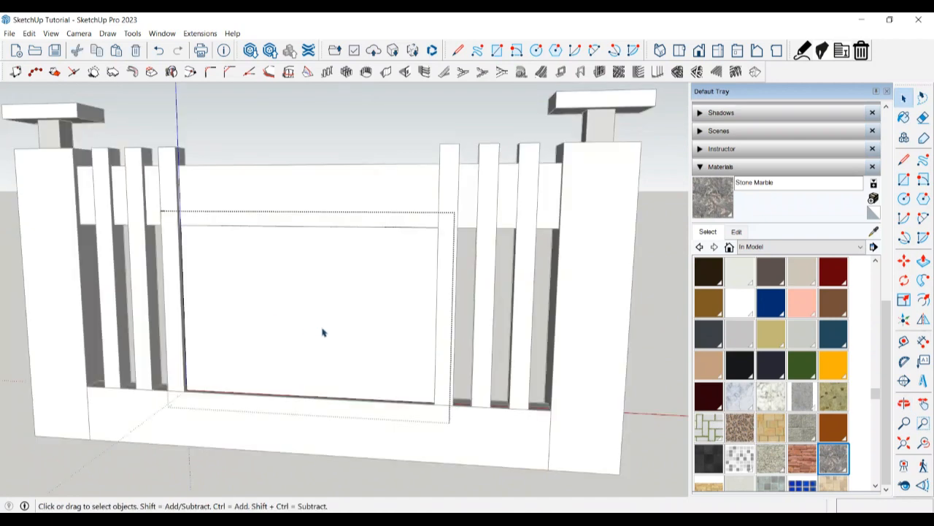
{"action": "left_click", "coordinate": [924, 300]}
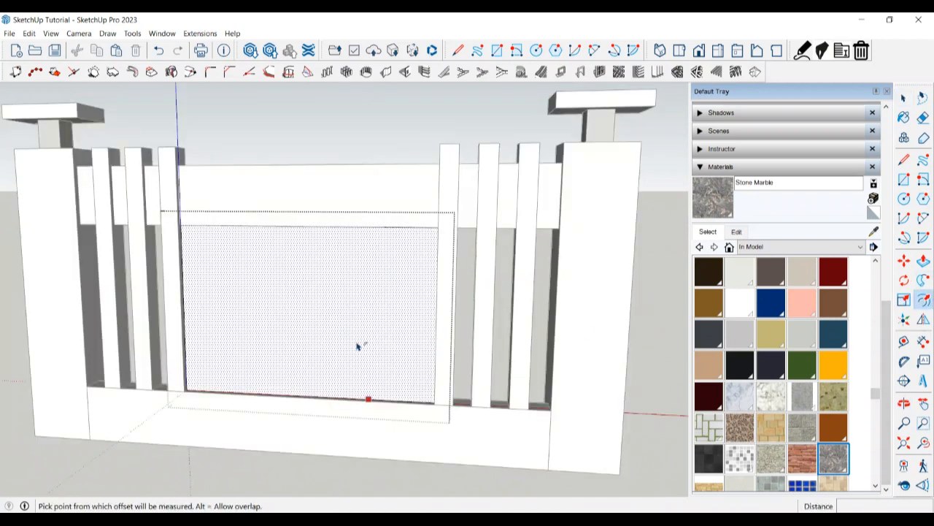
{"action": "left_click", "coordinate": [355, 389]}
{"action": "left_click", "coordinate": [348, 386]}
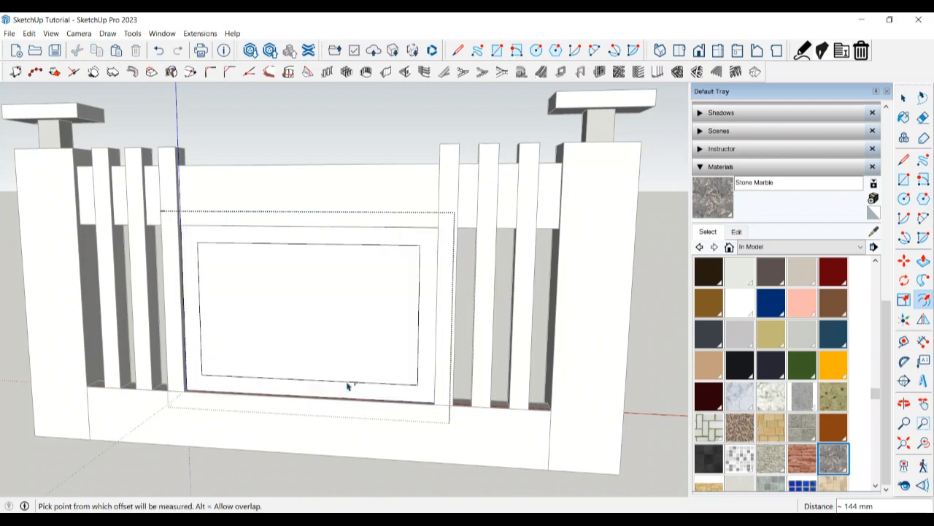
{"action": "key", "text": "space"}
Select the frame face around the inner rectangle together with its edges and make it a group
{"action": "left_click", "coordinate": [339, 352]}
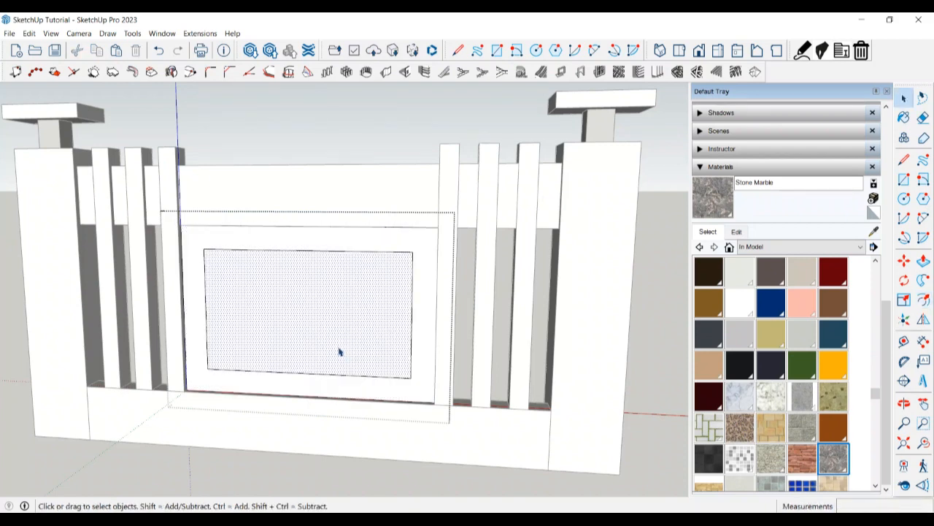
{"action": "left_click", "coordinate": [269, 391]}
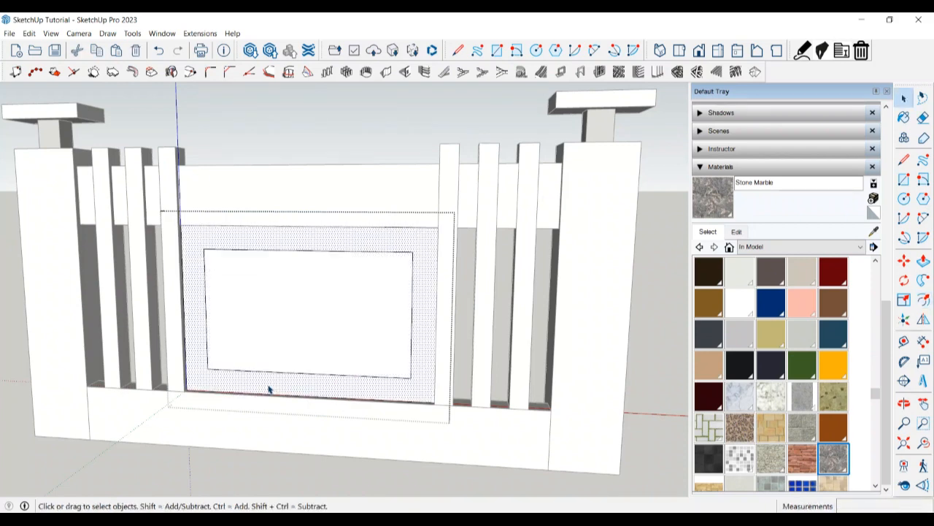
{"action": "double_click", "coordinate": [269, 389]}
{"action": "right_click", "coordinate": [268, 388]}
{"action": "triple_click", "coordinate": [247, 387]}
{"action": "right_click", "coordinate": [247, 387]}
{"action": "double_click", "coordinate": [219, 385]}
{"action": "right_click", "coordinate": [219, 385]}
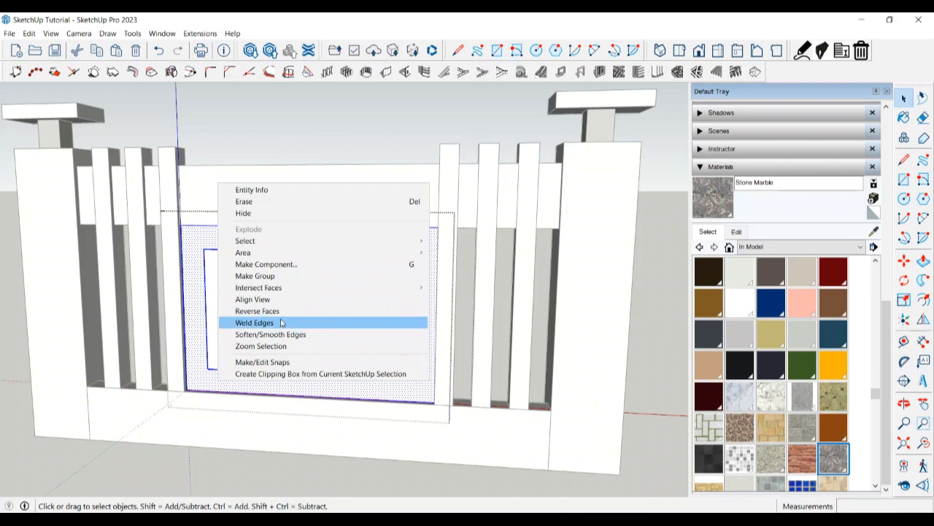
{"action": "left_click", "coordinate": [275, 277]}
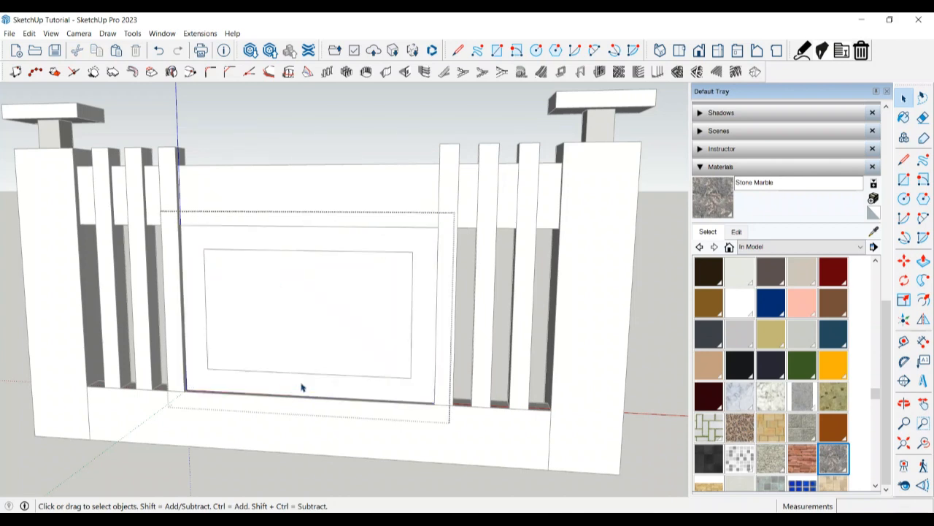
Inside the frame group, extrude the frame face slightly forward from the central panel with Push/Pull
{"action": "key", "text": "p"}
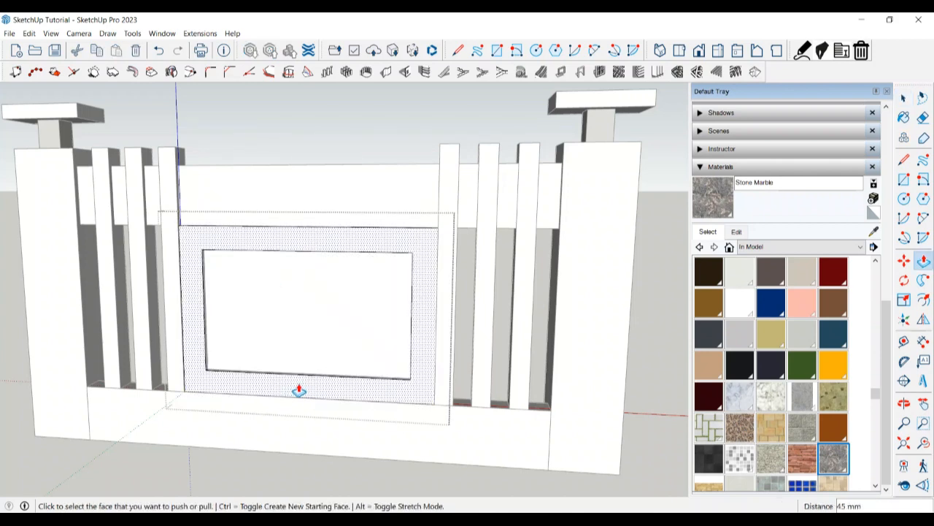
{"action": "key", "text": "space"}
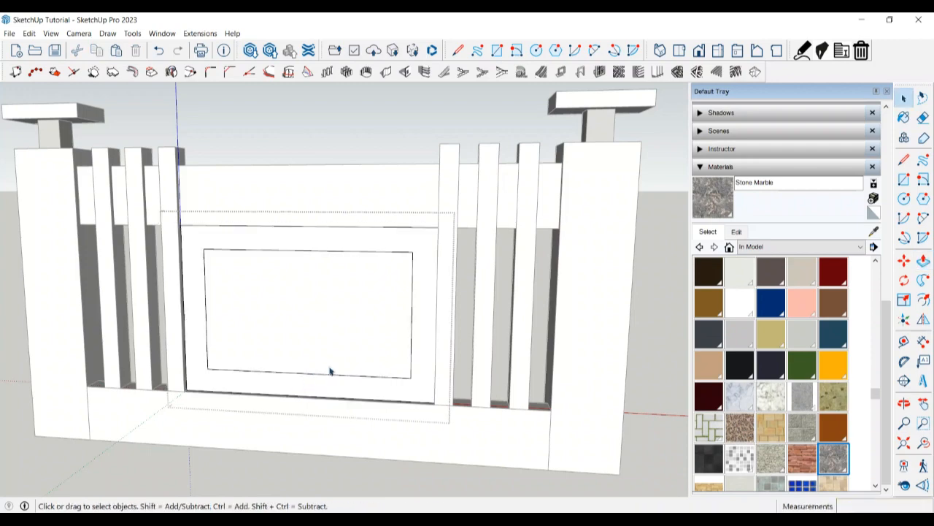
{"action": "middle_click_drag", "start_coordinate": [329, 372], "coordinate": [141, 317]}
{"action": "middle_click_drag", "start_coordinate": [241, 328], "coordinate": [334, 413]}
{"action": "scroll", "coordinate": [278, 414], "scroll_direction": "up", "scroll_amount": 3}
{"action": "key", "text": "p"}
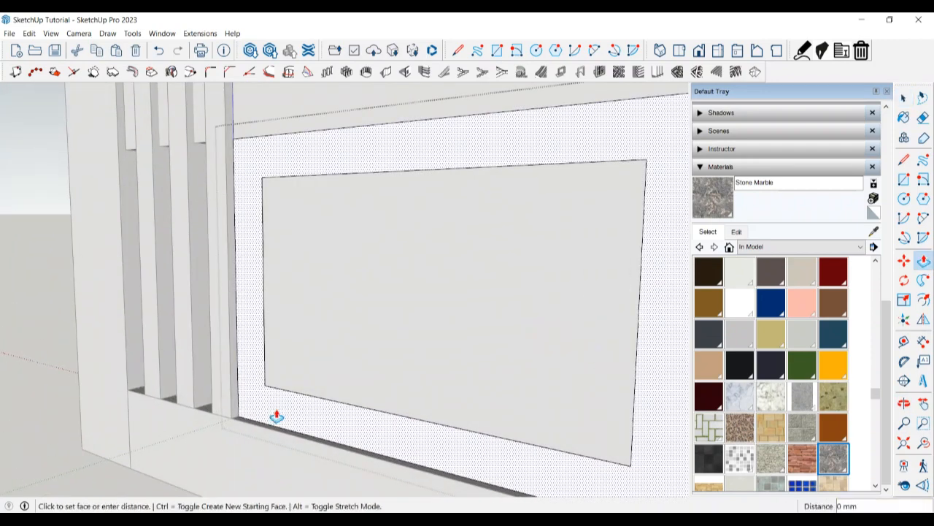
{"action": "left_click", "coordinate": [273, 418]}
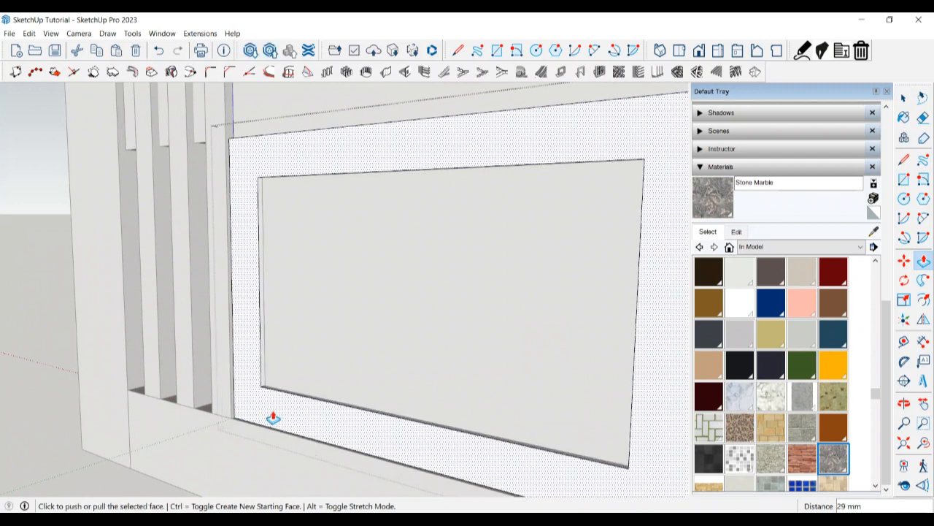
{"action": "key", "text": "ctrl+z"}
{"action": "left_click", "coordinate": [273, 417]}
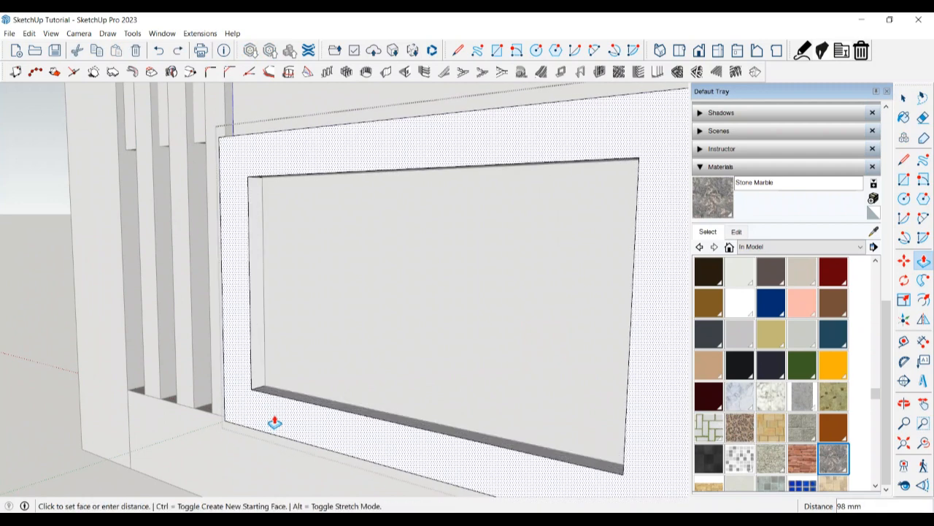
{"action": "left_click", "coordinate": [274, 423]}
{"action": "left_click", "coordinate": [274, 421]}
{"action": "key", "text": "space"}
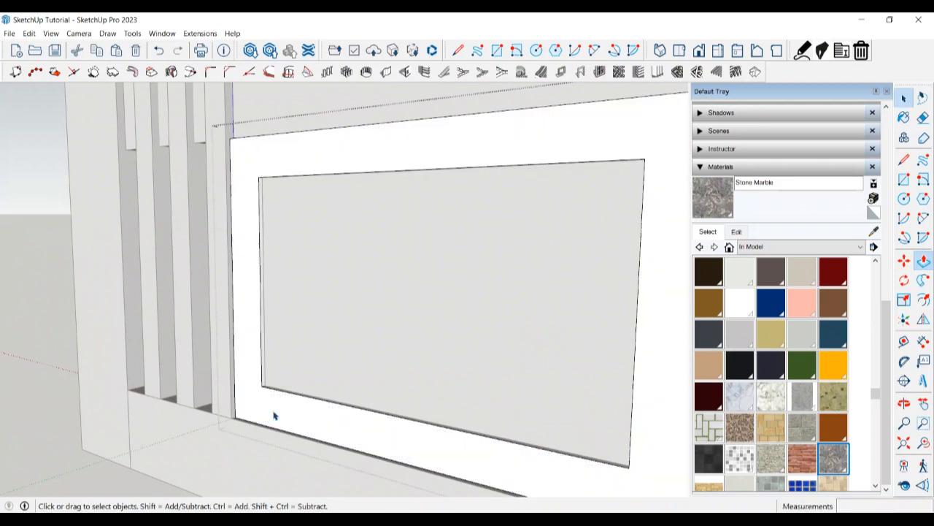
Close the open groups and move the whole central panel by its upper front corner to the upper wall's corner
{"action": "middle_click_drag", "start_coordinate": [273, 413], "coordinate": [104, 396]}
{"action": "mouse_move", "coordinate": [438, 271]}
{"action": "middle_mouse_down"}
{"action": "mouse_move", "coordinate": [292, 329]}
{"action": "mouse_move", "coordinate": [510, 317]}
{"action": "mouse_move", "coordinate": [585, 290]}
{"action": "mouse_move", "coordinate": [659, 294]}
{"action": "middle_mouse_up"}
{"action": "left_click", "coordinate": [524, 309]}
{"action": "left_click", "coordinate": [523, 144]}
{"action": "left_click", "coordinate": [505, 287]}
{"action": "scroll", "coordinate": [621, 219], "scroll_direction": "up", "scroll_amount": 3}
{"action": "key", "text": "m"}
{"action": "scroll", "coordinate": [611, 201], "scroll_direction": "up", "scroll_amount": 2}
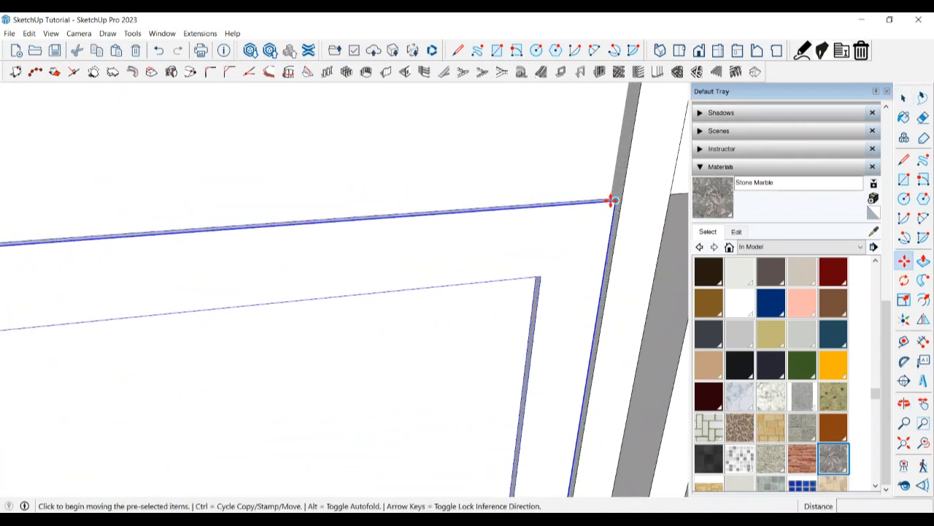
{"action": "left_click", "coordinate": [615, 201]}
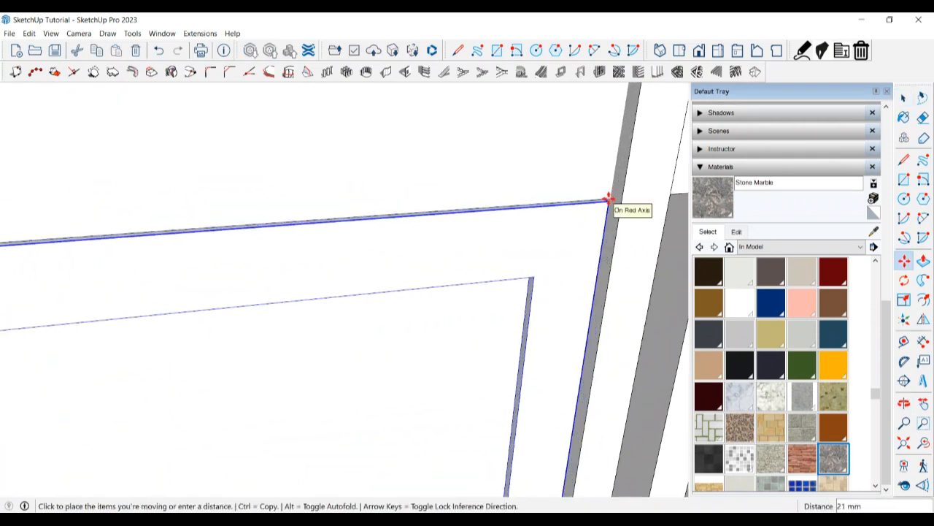
{"action": "left_click", "coordinate": [610, 196]}
{"action": "key", "text": "space"}
{"action": "scroll", "coordinate": [486, 202], "scroll_direction": "down", "scroll_amount": 6}
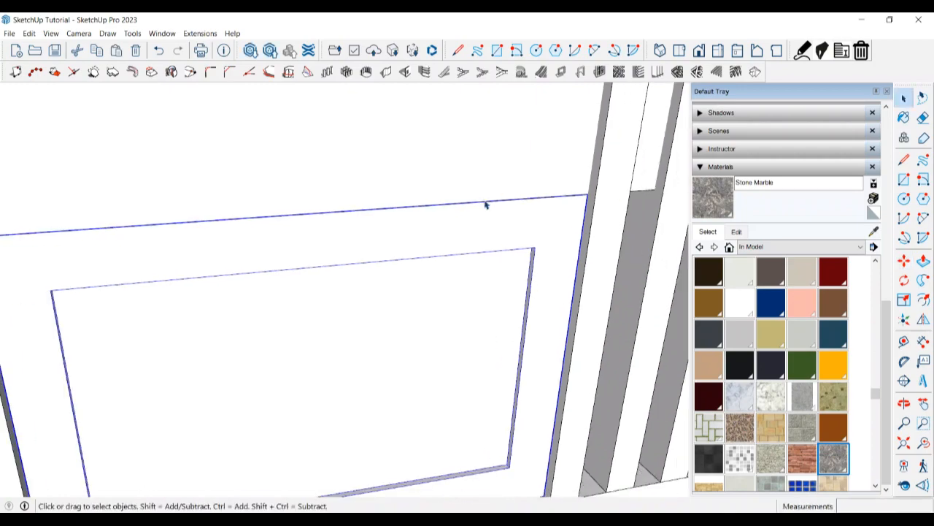
Open the central panel's group, extend its back face to the upper wall's rear corner with Push/Pull, and close the group
{"action": "middle_click_drag", "start_coordinate": [460, 233], "coordinate": [29, 347]}
{"action": "middle_click_drag", "start_coordinate": [202, 357], "coordinate": [8, 340]}
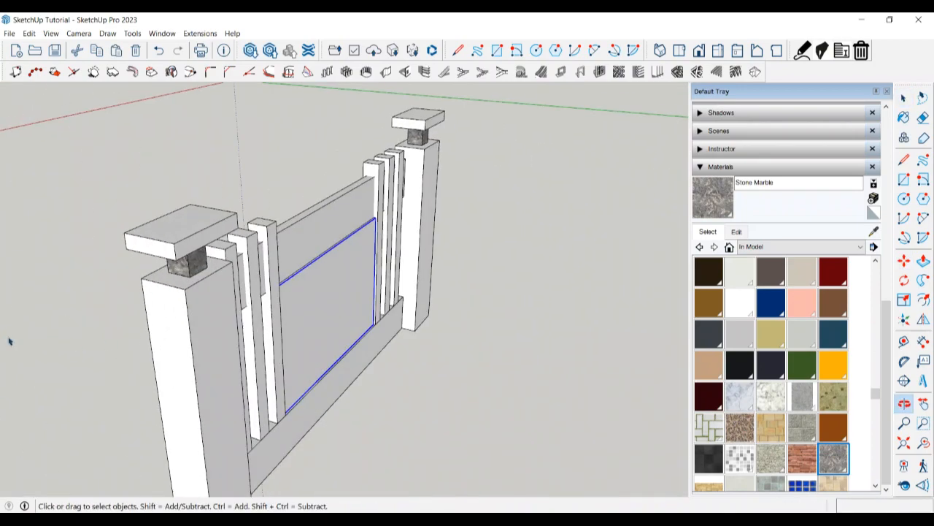
{"action": "scroll", "coordinate": [362, 413], "scroll_direction": "up", "scroll_amount": 1}
{"action": "middle_click_drag", "start_coordinate": [439, 353], "coordinate": [328, 334]}
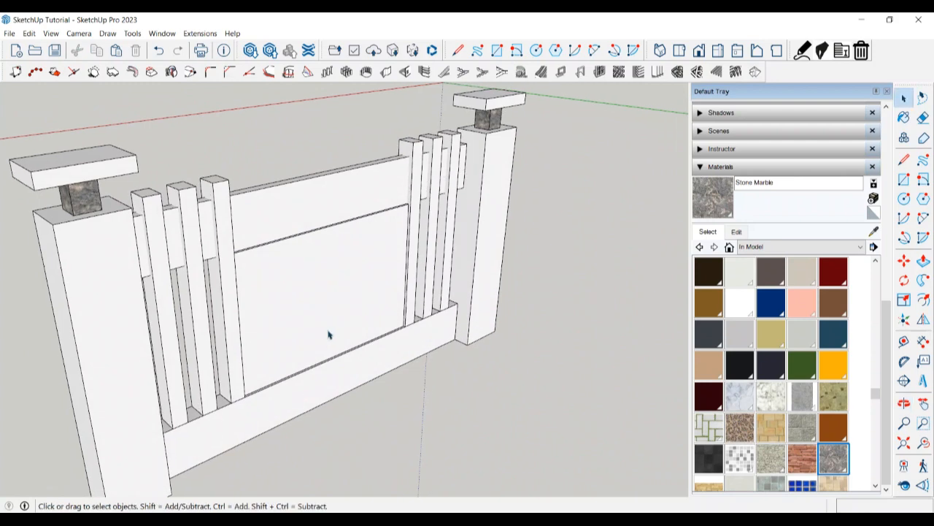
{"action": "scroll", "coordinate": [375, 298], "scroll_direction": "up", "scroll_amount": 4}
{"action": "scroll", "coordinate": [400, 255], "scroll_direction": "up", "scroll_amount": 2}
{"action": "double_click", "coordinate": [392, 246]}
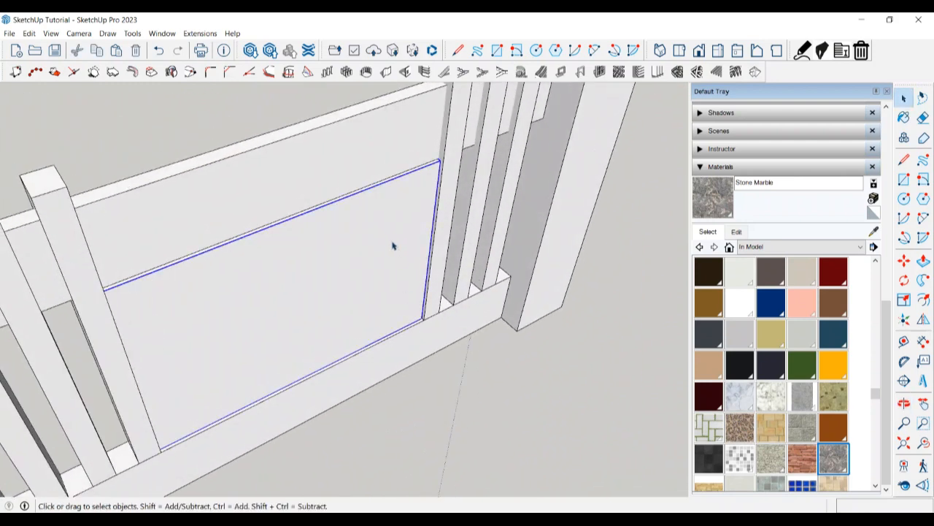
{"action": "key", "text": "p"}
{"action": "left_click", "coordinate": [421, 185]}
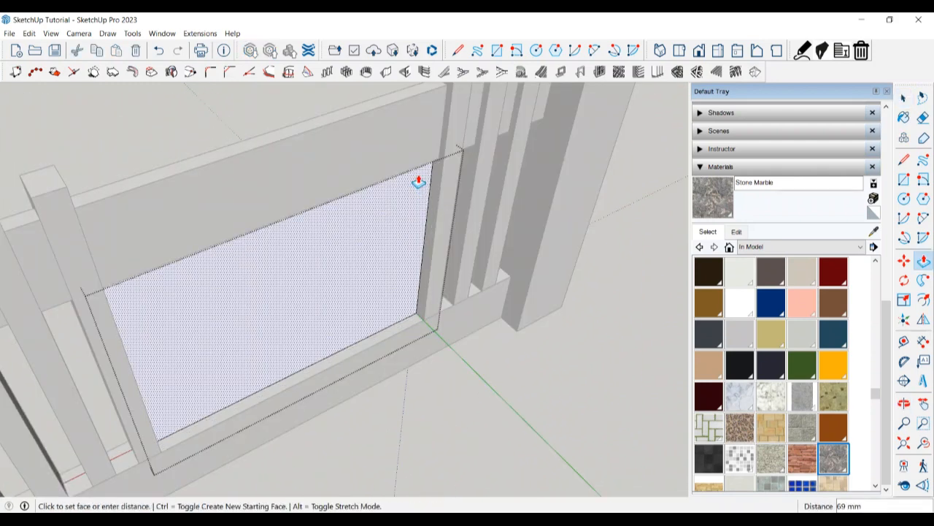
{"action": "left_click", "coordinate": [430, 162]}
{"action": "key", "text": "space"}
{"action": "left_click", "coordinate": [515, 378]}
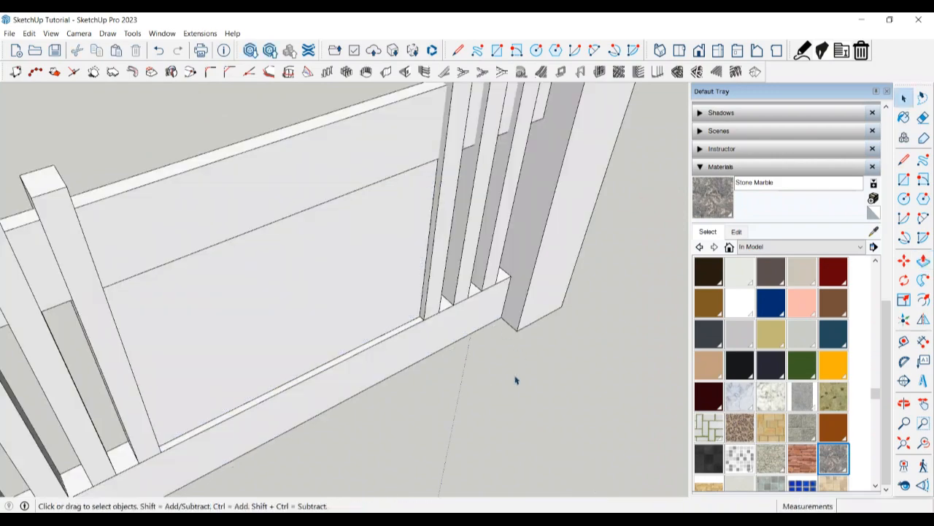
Open the central panel's group, paint the inner rectangular face with Stone Marble, and close the group
{"action": "scroll", "coordinate": [515, 378], "scroll_direction": "down", "scroll_amount": 1}
{"action": "scroll", "coordinate": [107, 361], "scroll_direction": "down", "scroll_amount": 1}
{"action": "middle_click_drag", "start_coordinate": [108, 360], "coordinate": [333, 382]}
{"action": "scroll", "coordinate": [315, 350], "scroll_direction": "down", "scroll_amount": 4}
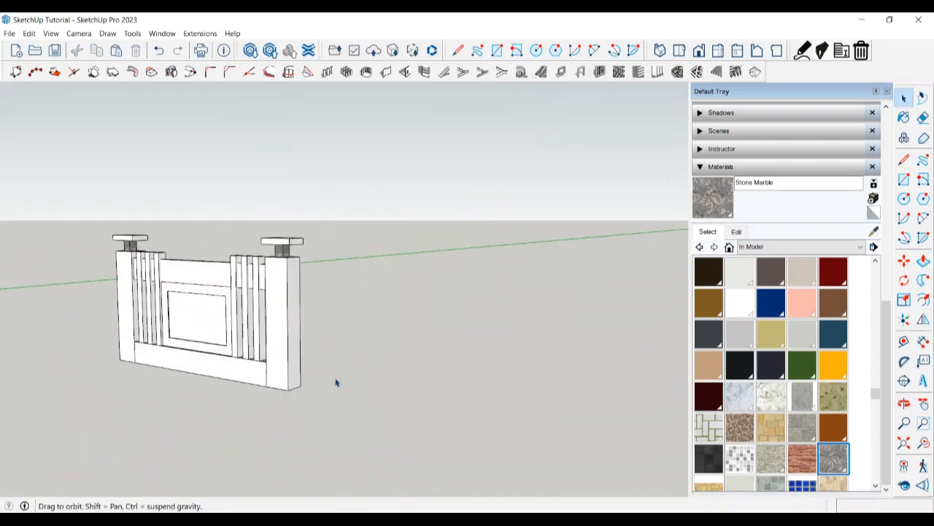
{"action": "scroll", "coordinate": [233, 284], "scroll_direction": "up", "scroll_amount": 2}
{"action": "middle_click_drag", "start_coordinate": [248, 312], "coordinate": [327, 325]}
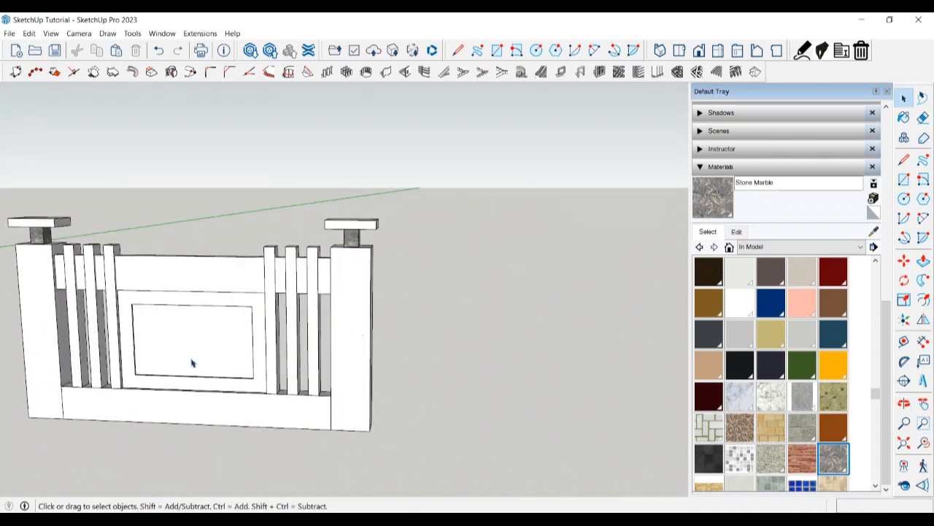
{"action": "double_click", "coordinate": [194, 356]}
{"action": "left_click", "coordinate": [198, 348]}
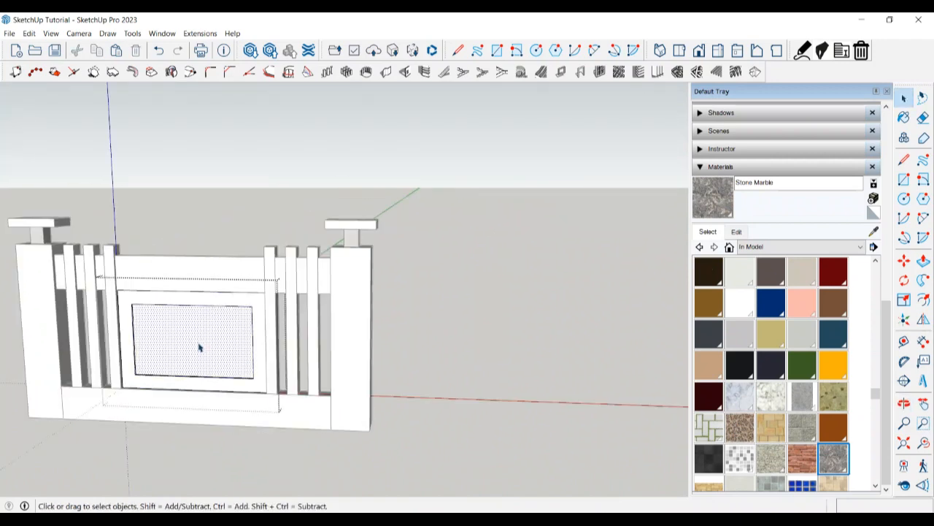
{"action": "left_click", "coordinate": [720, 201]}
{"action": "left_click", "coordinate": [235, 343]}
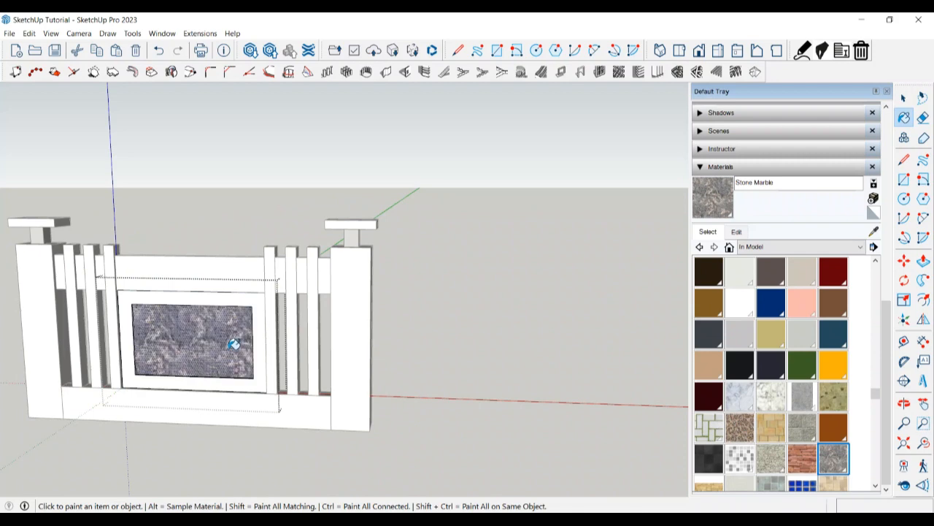
{"action": "middle_click_drag", "start_coordinate": [237, 342], "coordinate": [284, 359]}
{"action": "key", "text": "space"}
{"action": "left_click", "coordinate": [517, 373]}
Choose the Stone Sandstone Ashlar Light material from the model's materials and paint the lower wall with it
{"action": "middle_click_drag", "start_coordinate": [447, 383], "coordinate": [390, 398]}
{"action": "scroll", "coordinate": [521, 401], "scroll_direction": "down", "scroll_amount": 3}
{"action": "scroll", "coordinate": [356, 410], "scroll_direction": "up", "scroll_amount": 1}
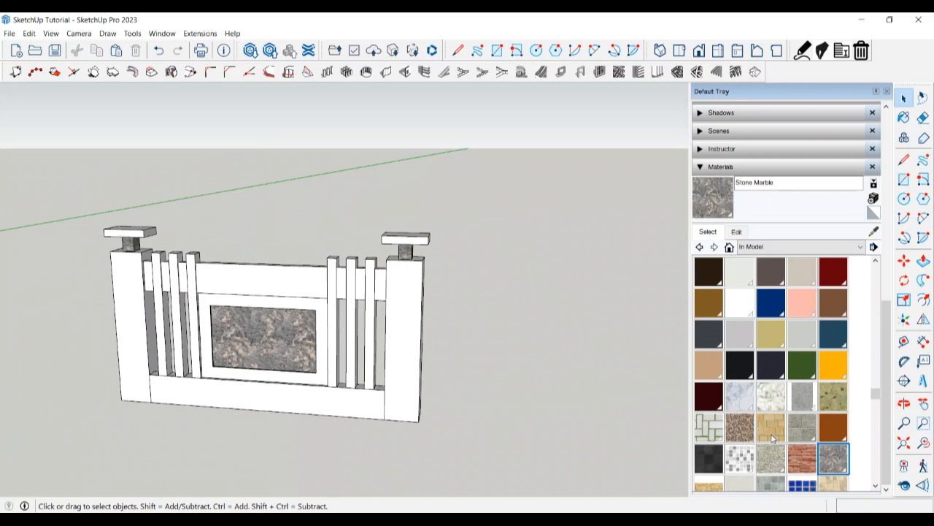
{"action": "scroll", "coordinate": [770, 434], "scroll_direction": "down", "scroll_amount": 2}
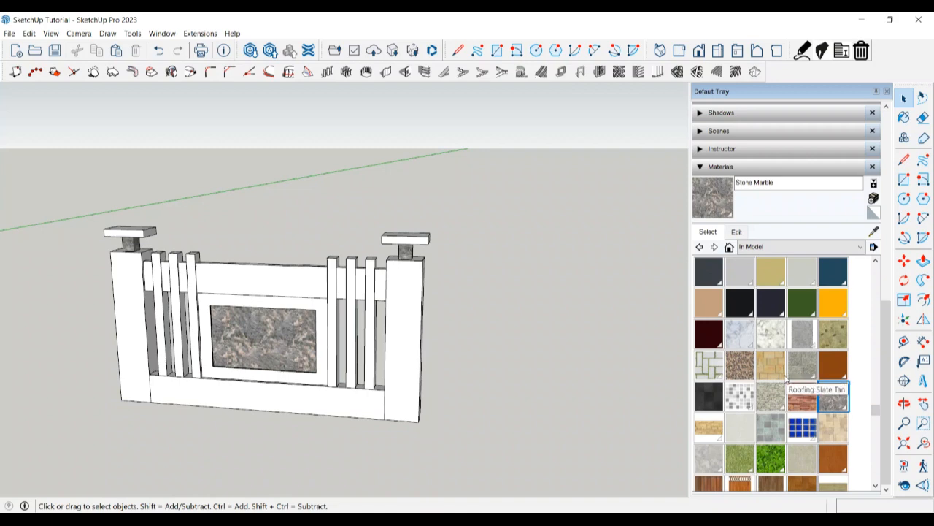
{"action": "scroll", "coordinate": [792, 379], "scroll_direction": "up", "scroll_amount": 1}
{"action": "scroll", "coordinate": [728, 392], "scroll_direction": "down", "scroll_amount": 4}
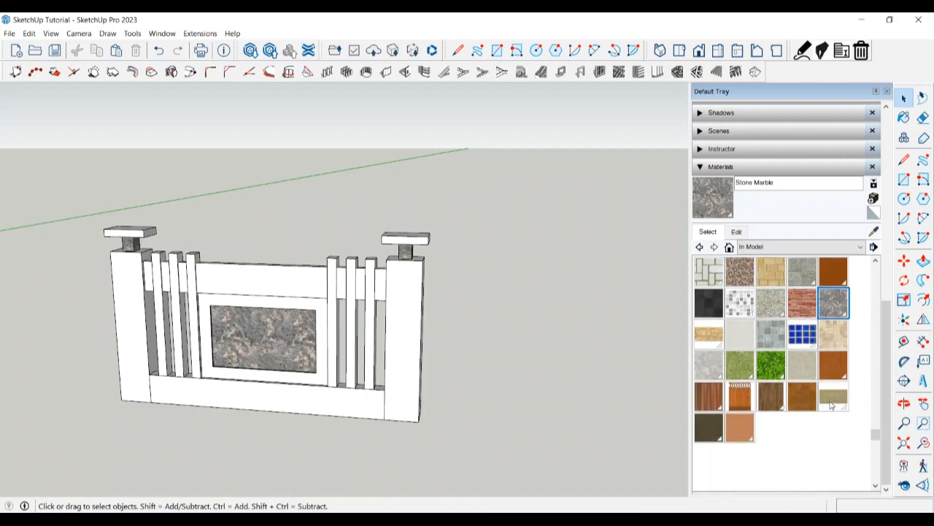
{"action": "scroll", "coordinate": [831, 404], "scroll_direction": "up", "scroll_amount": 5}
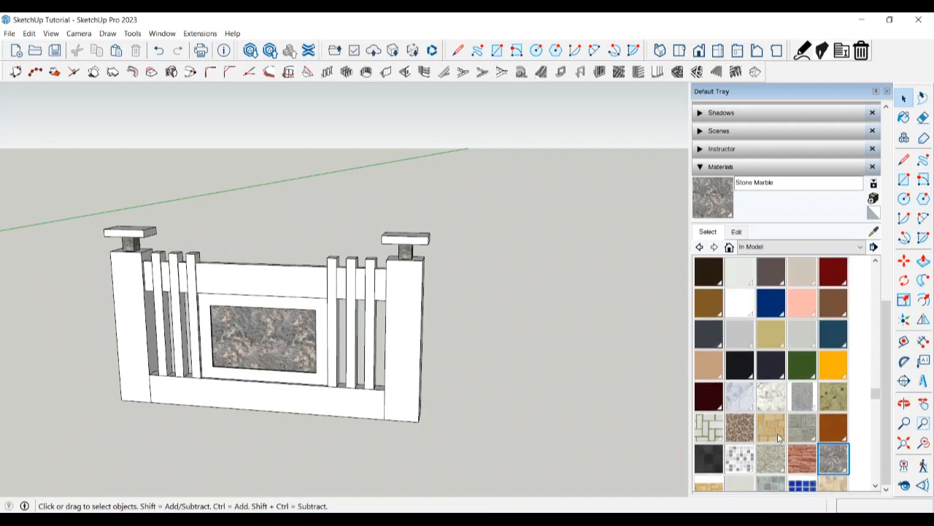
{"action": "scroll", "coordinate": [744, 458], "scroll_direction": "down", "scroll_amount": 1}
{"action": "left_click", "coordinate": [712, 460]}
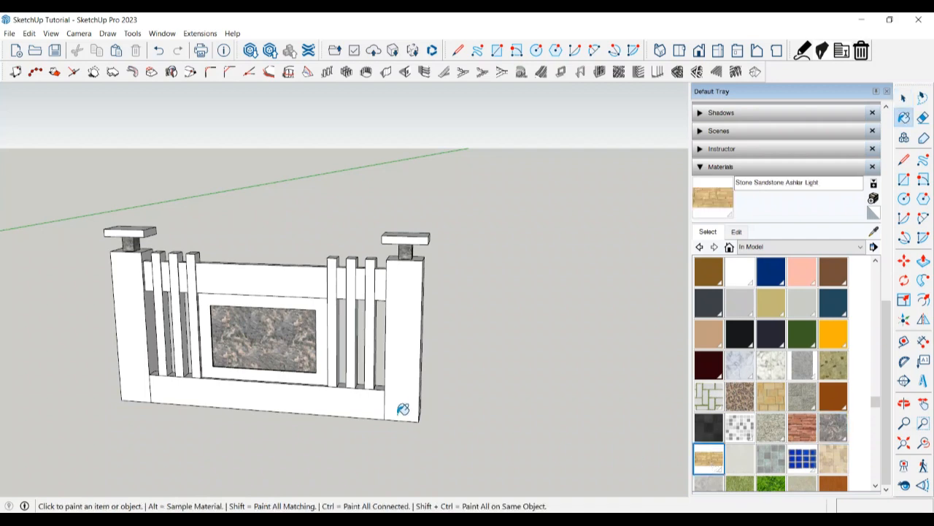
{"action": "left_click", "coordinate": [372, 394]}
Paint the upper wall with Stone Sandstone Ashlar Light
{"action": "middle_click_drag", "start_coordinate": [372, 394], "coordinate": [407, 416]}
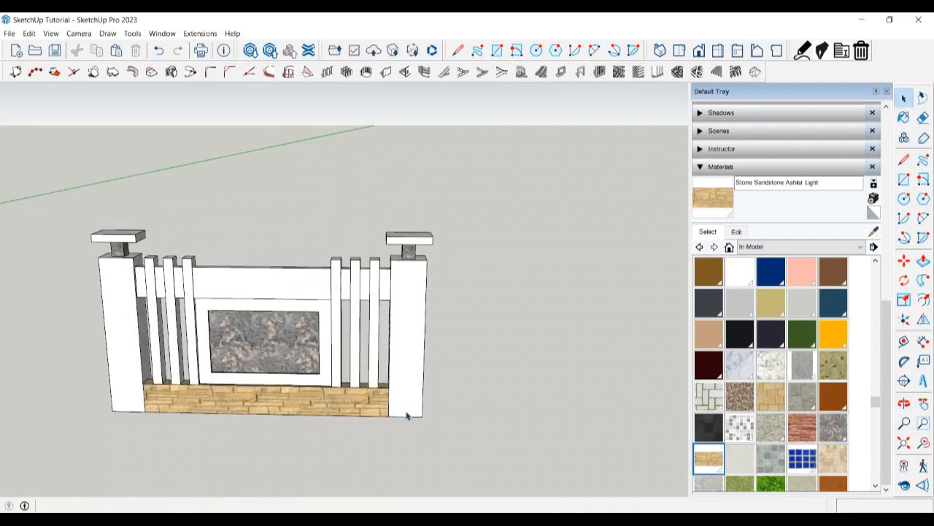
{"action": "key", "text": "b"}
{"action": "left_click", "coordinate": [279, 274]}
{"action": "key", "text": "space"}
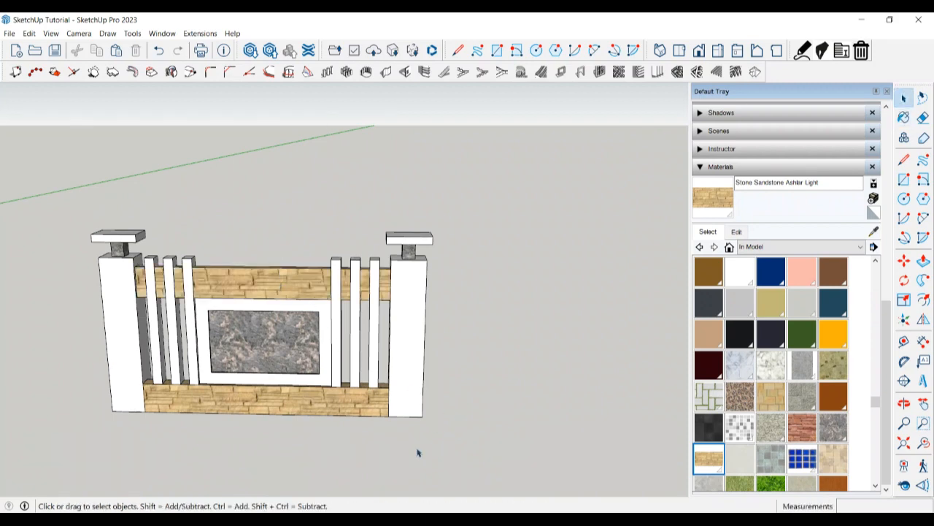
Paint only the right pillar's body with Stone Marble inside its group, leaving out the cap, and close the group
{"action": "middle_click_drag", "start_coordinate": [423, 350], "coordinate": [203, 381]}
{"action": "middle_click_drag", "start_coordinate": [416, 478], "coordinate": [435, 471]}
{"action": "scroll", "coordinate": [242, 389], "scroll_direction": "up", "scroll_amount": 2}
{"action": "middle_click_drag", "start_coordinate": [242, 390], "coordinate": [286, 434]}
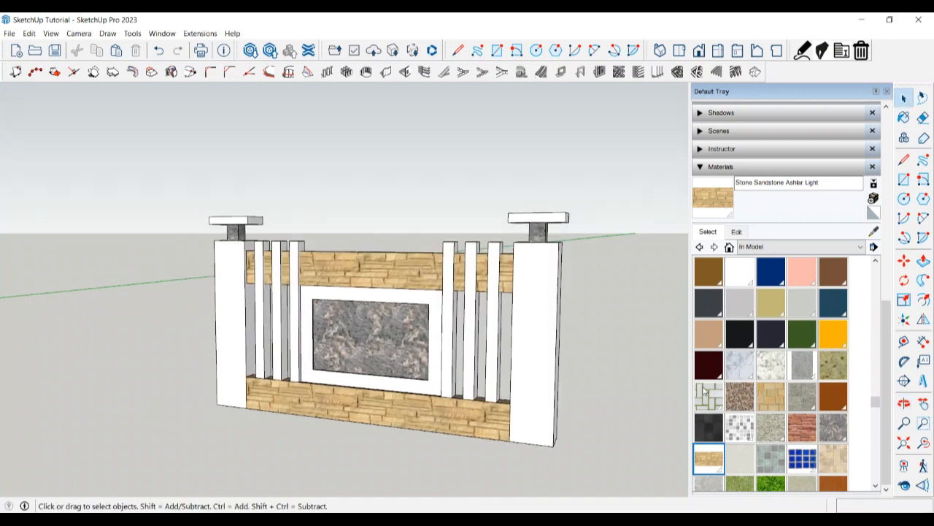
{"action": "left_click", "coordinate": [836, 432]}
{"action": "left_click", "coordinate": [528, 373]}
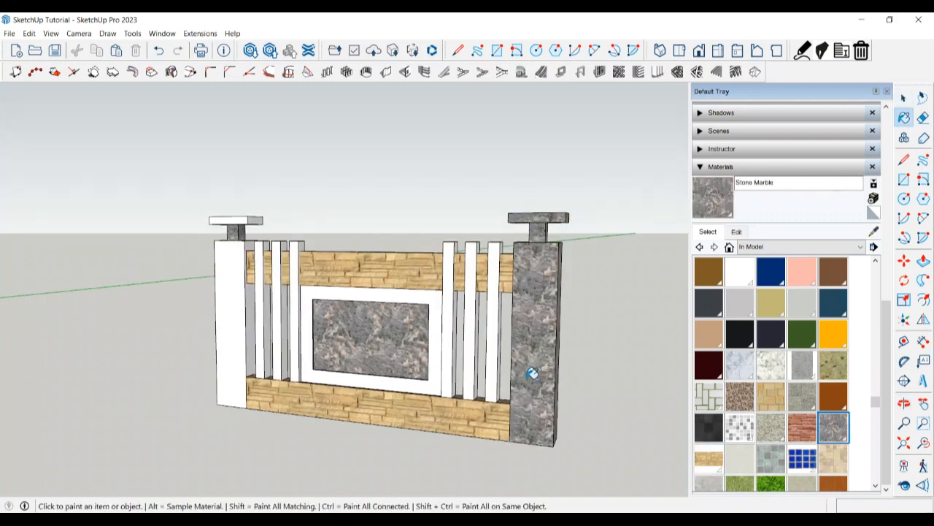
{"action": "key", "text": "ctrl+z"}
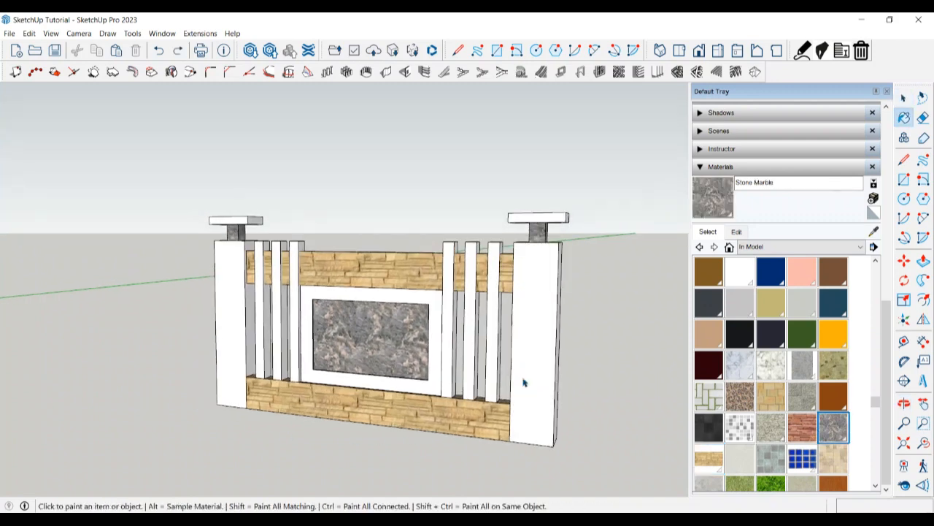
{"action": "key", "text": "space"}
{"action": "left_click", "coordinate": [538, 372]}
{"action": "double_click", "coordinate": [537, 373]}
{"action": "key", "text": "b"}
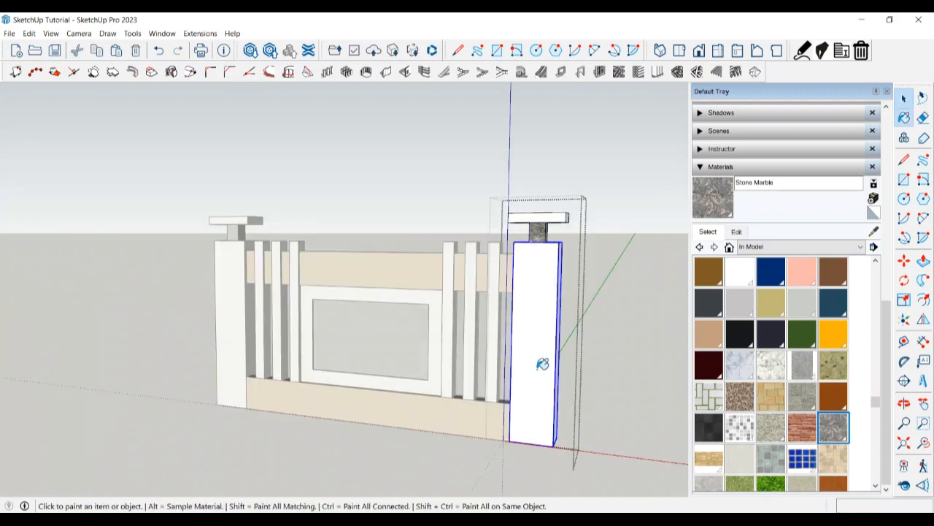
{"action": "left_click", "coordinate": [537, 367]}
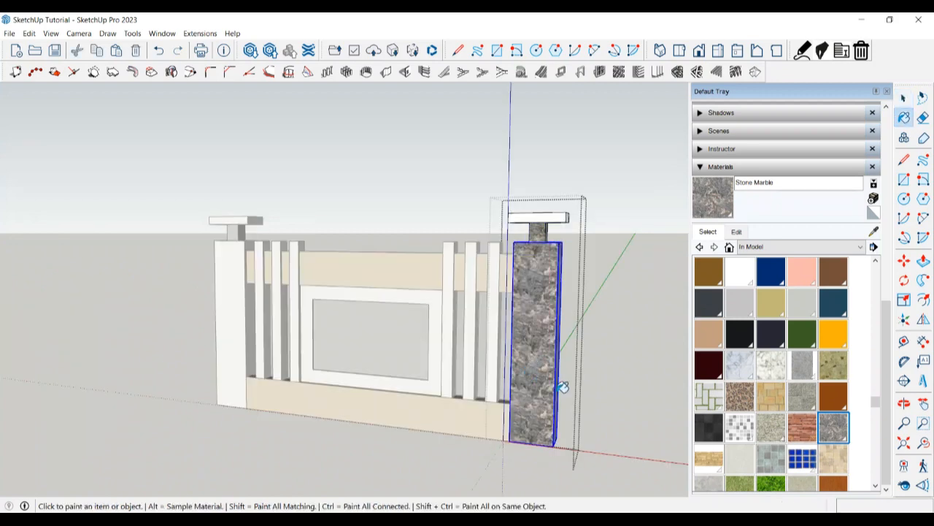
{"action": "key", "text": "space"}
{"action": "left_click", "coordinate": [205, 369]}
Paint only the left pillar's body with Stone Marble inside its group, leaving out the cap, and close the group and the tray
{"action": "double_click", "coordinate": [234, 355]}
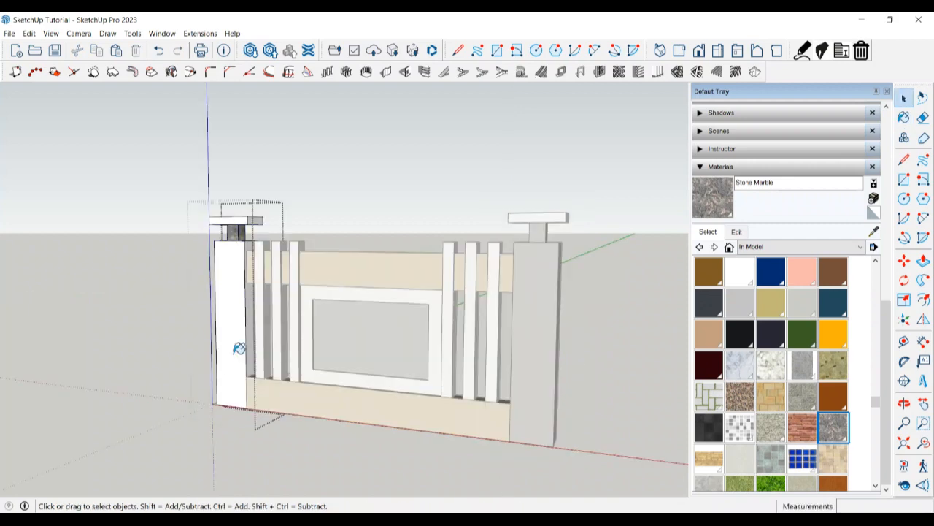
{"action": "key", "text": "b"}
{"action": "left_click", "coordinate": [241, 349]}
{"action": "key", "text": "space"}
{"action": "left_click", "coordinate": [140, 358]}
{"action": "middle_click_drag", "start_coordinate": [132, 349], "coordinate": [423, 413]}
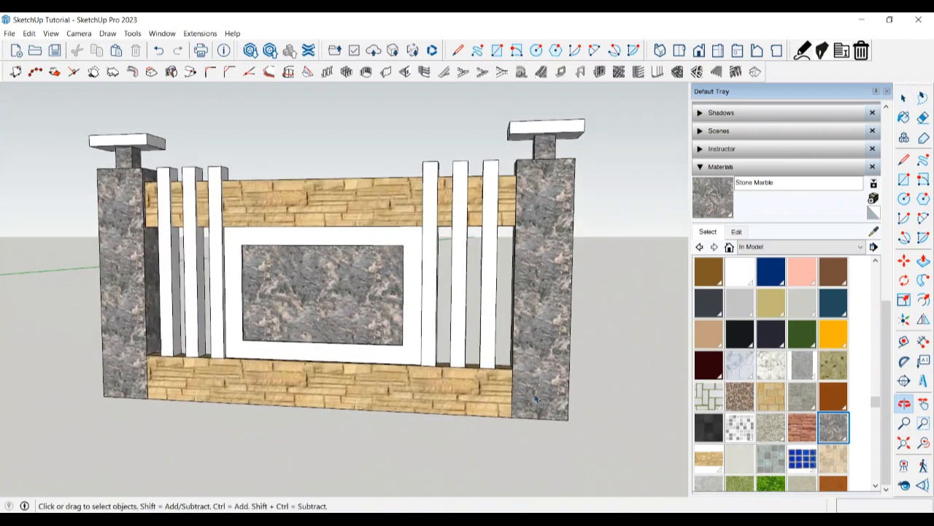
{"action": "left_click", "coordinate": [887, 90]}
Open the central panel's group and select the frame face around the inner rectangle
{"action": "scroll", "coordinate": [755, 332], "scroll_direction": "up", "scroll_amount": 2}
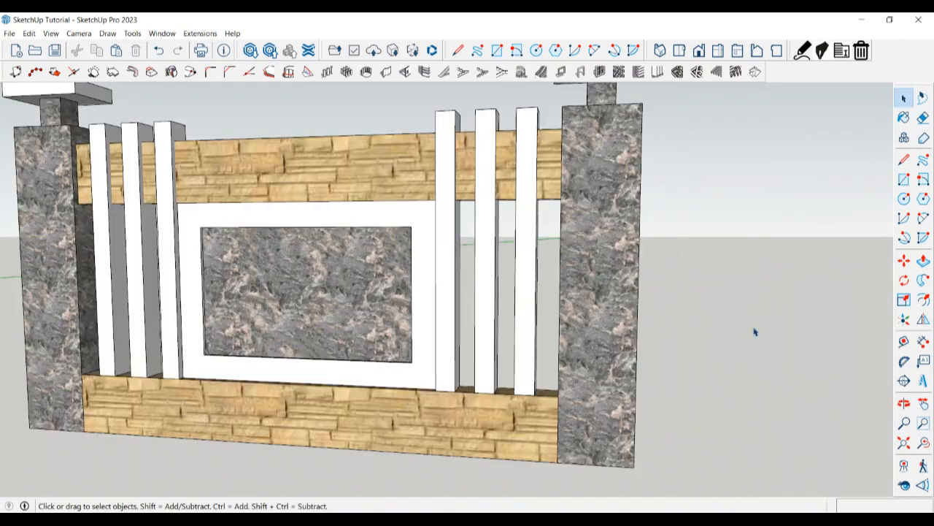
{"action": "middle_click_drag", "start_coordinate": [677, 364], "coordinate": [766, 409], "text": "shift"}
{"action": "scroll", "coordinate": [766, 409], "scroll_direction": "down", "scroll_amount": 1}
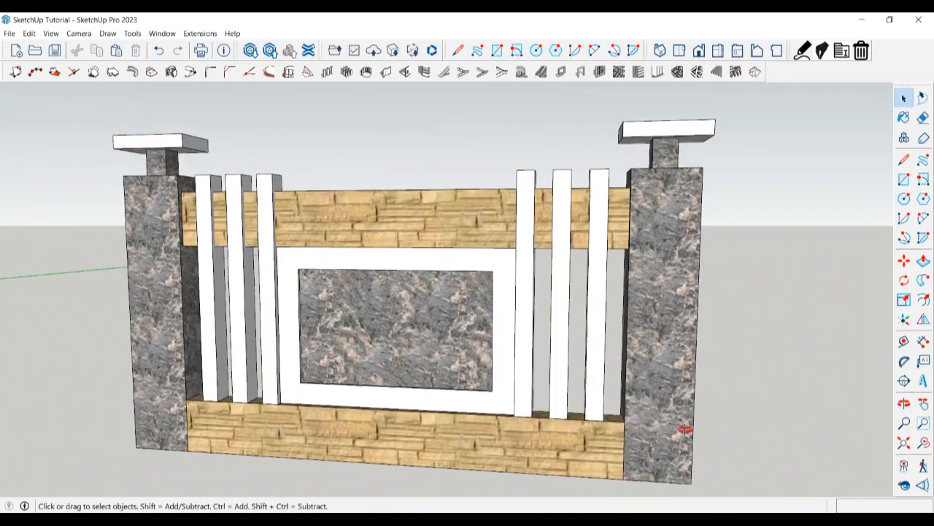
{"action": "middle_click_drag", "start_coordinate": [684, 429], "coordinate": [744, 435]}
{"action": "double_click", "coordinate": [562, 368]}
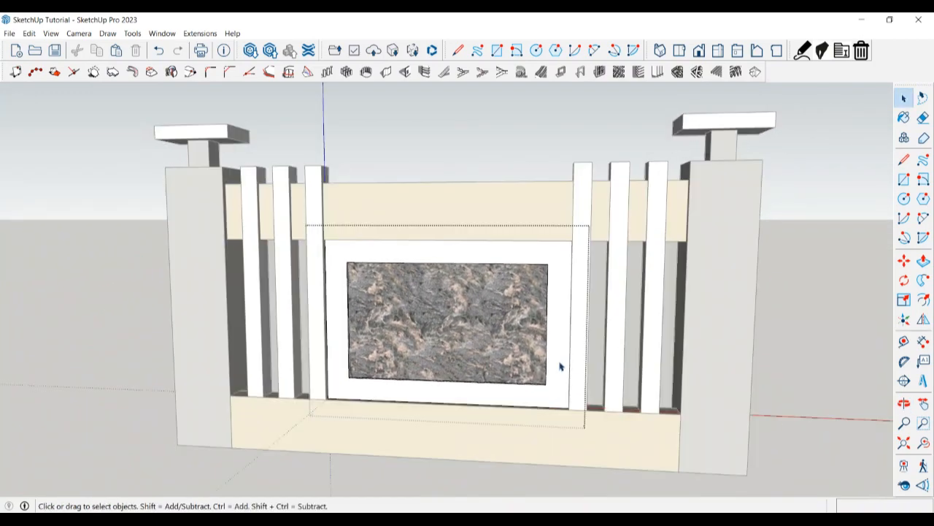
{"action": "left_click", "coordinate": [560, 367]}
{"action": "double_click", "coordinate": [561, 367]}
{"action": "left_click", "coordinate": [562, 366]}
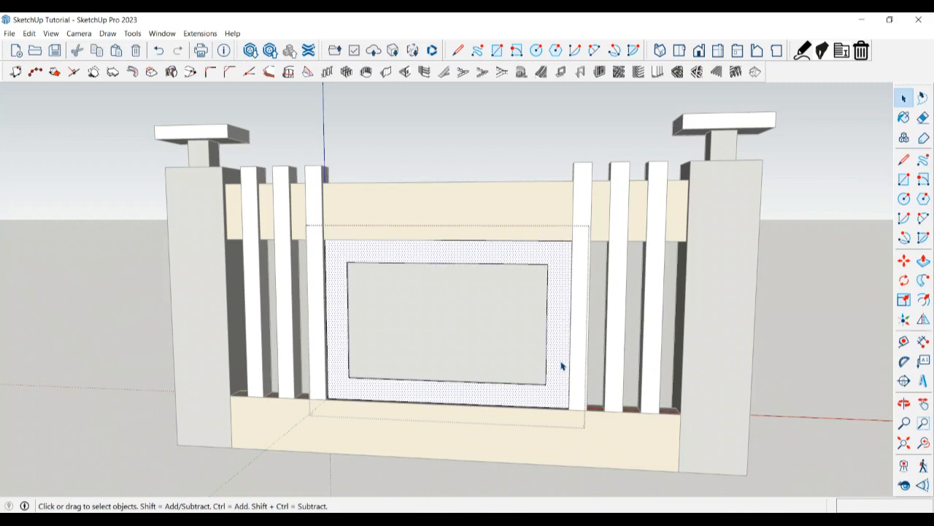
Choose the brown [Wood Veneer 01]1 material from the model's materials and paint the selected frame face with it
{"action": "key", "text": "b"}
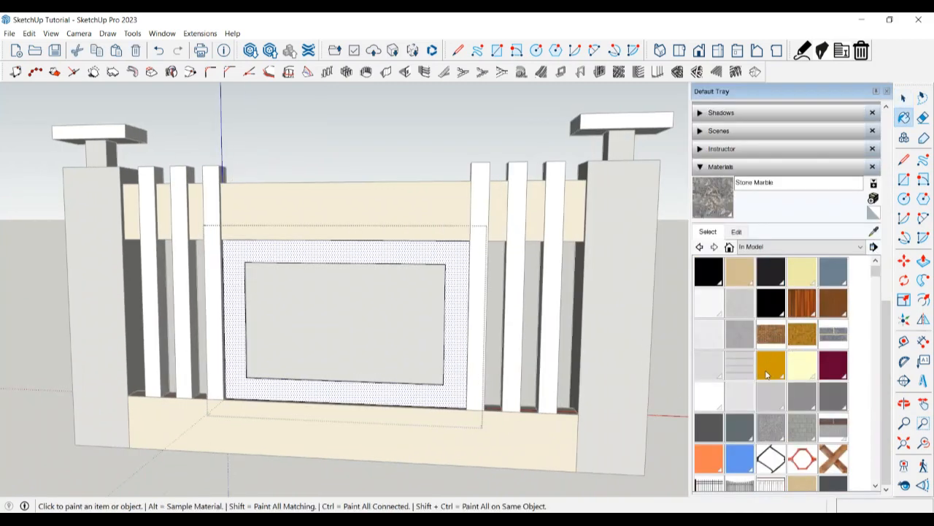
{"action": "left_click", "coordinate": [834, 302]}
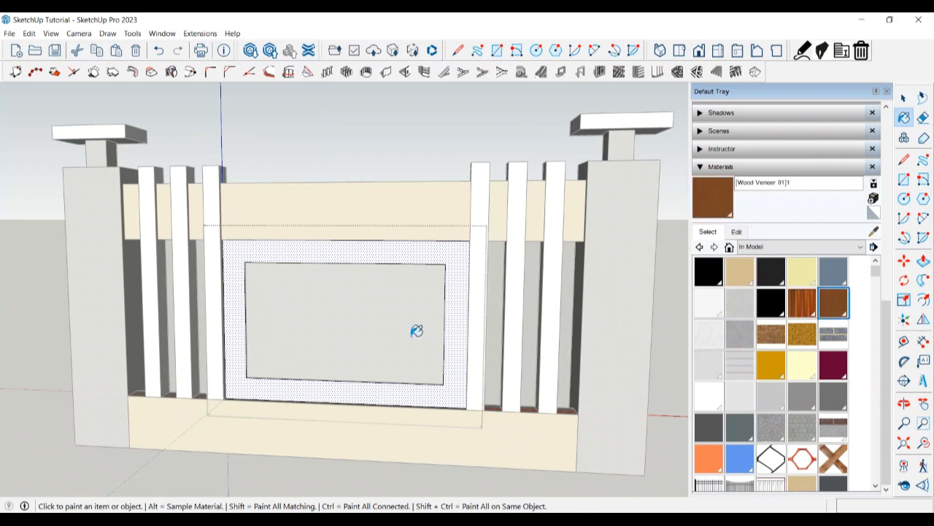
{"action": "left_click", "coordinate": [453, 298]}
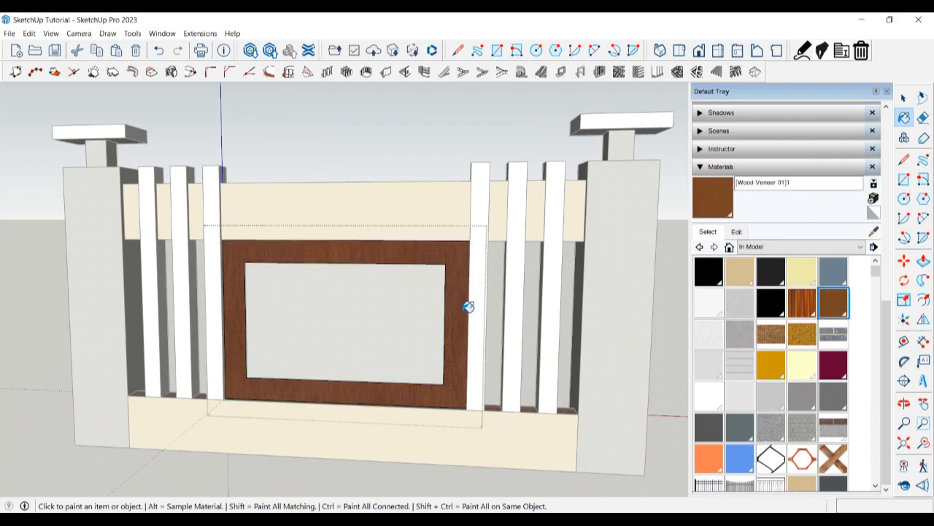
Try the Lily_Blonde material from the model's materials on the central panel's frame face
{"action": "scroll", "coordinate": [467, 304], "scroll_direction": "down", "scroll_amount": 1}
{"action": "scroll", "coordinate": [801, 452], "scroll_direction": "down", "scroll_amount": 2}
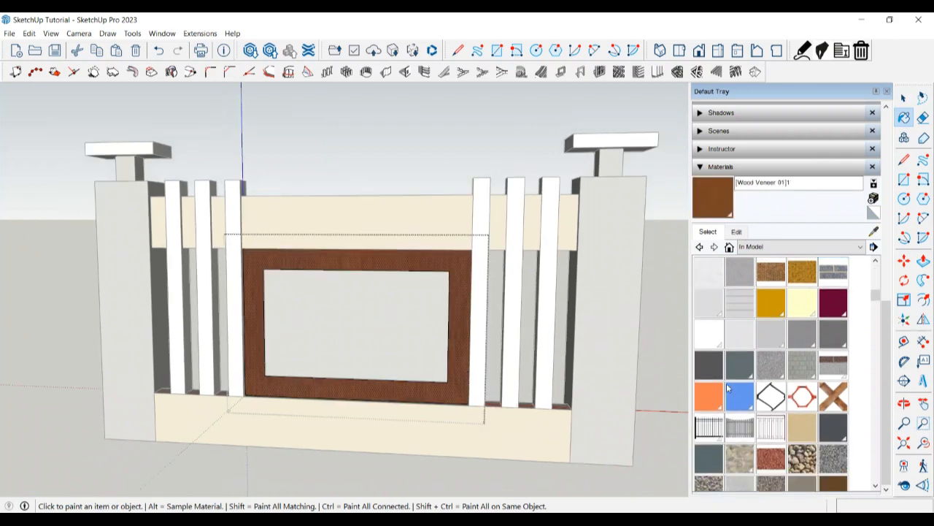
{"action": "scroll", "coordinate": [778, 371], "scroll_direction": "down", "scroll_amount": 2}
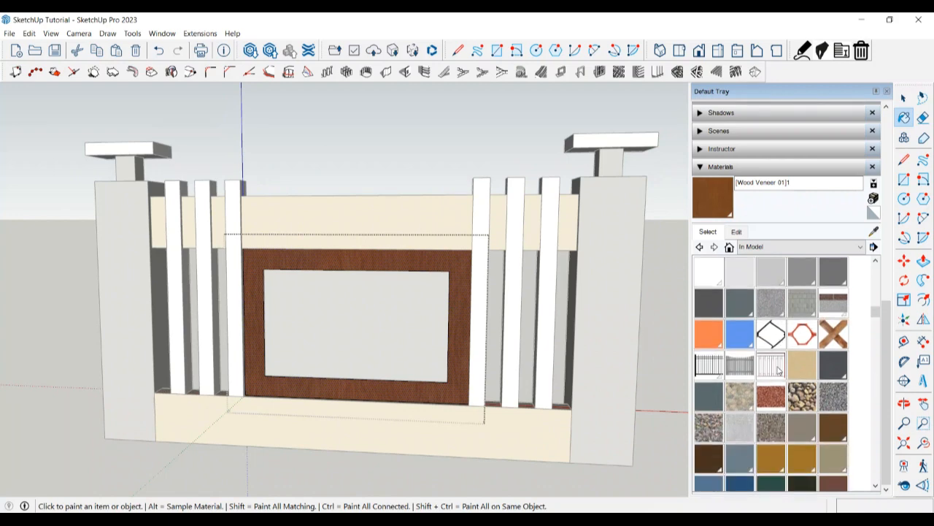
{"action": "scroll", "coordinate": [778, 414], "scroll_direction": "down", "scroll_amount": 4}
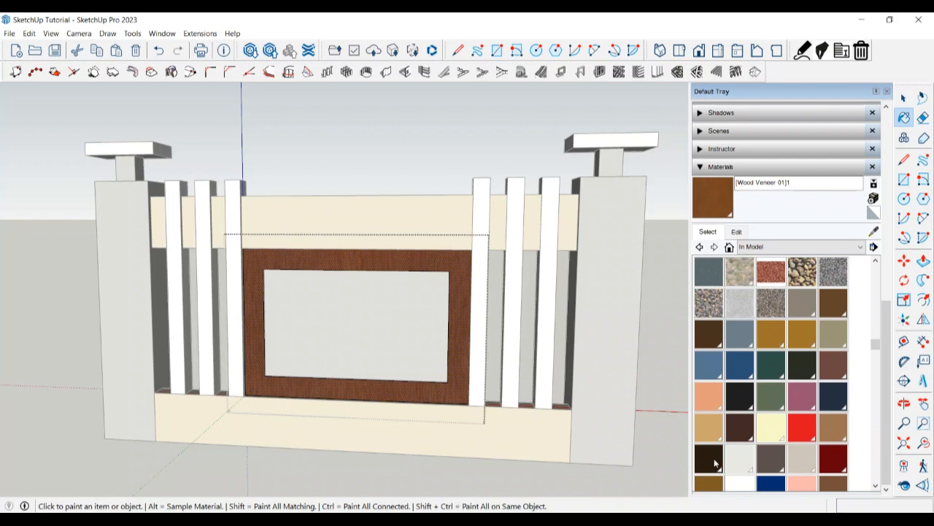
{"action": "scroll", "coordinate": [730, 386], "scroll_direction": "up", "scroll_amount": 1}
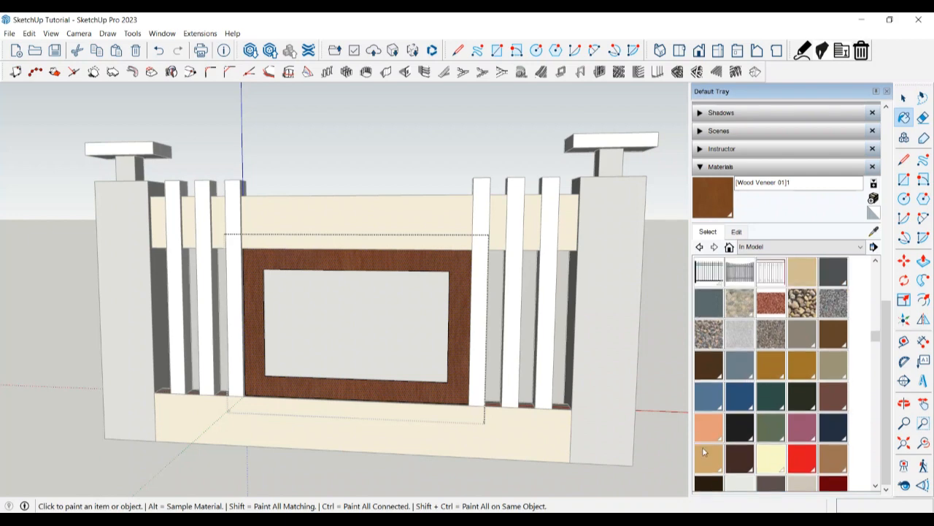
{"action": "left_click", "coordinate": [705, 452]}
{"action": "left_click", "coordinate": [464, 312]}
{"action": "middle_click_drag", "start_coordinate": [464, 312], "coordinate": [402, 323]}
Try the Wood Lumber ButtJoined material on the central panel's frame face
{"action": "scroll", "coordinate": [785, 386], "scroll_direction": "up", "scroll_amount": 3}
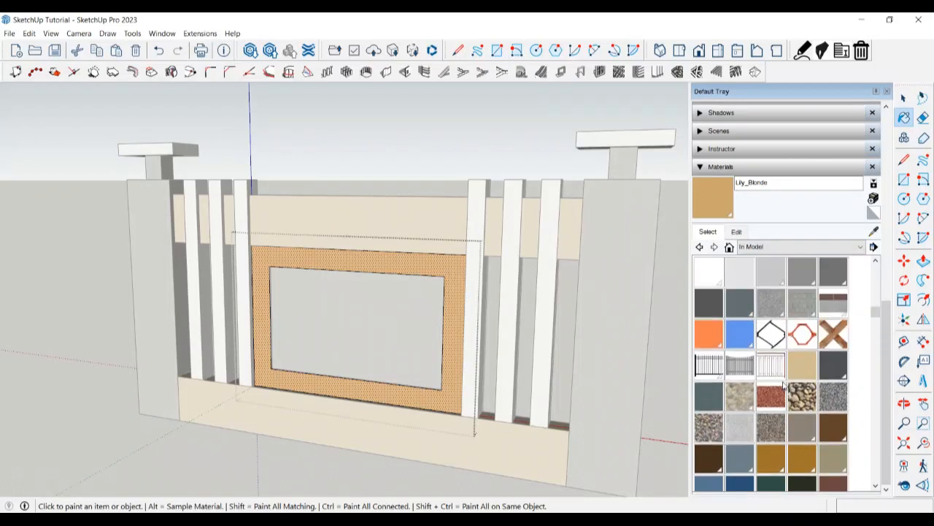
{"action": "scroll", "coordinate": [784, 384], "scroll_direction": "down", "scroll_amount": 2}
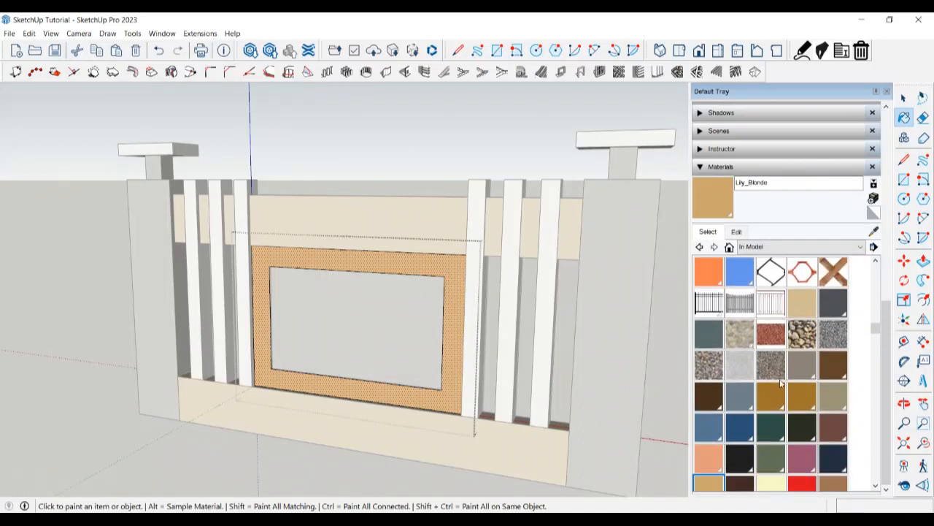
{"action": "scroll", "coordinate": [781, 382], "scroll_direction": "down", "scroll_amount": 8}
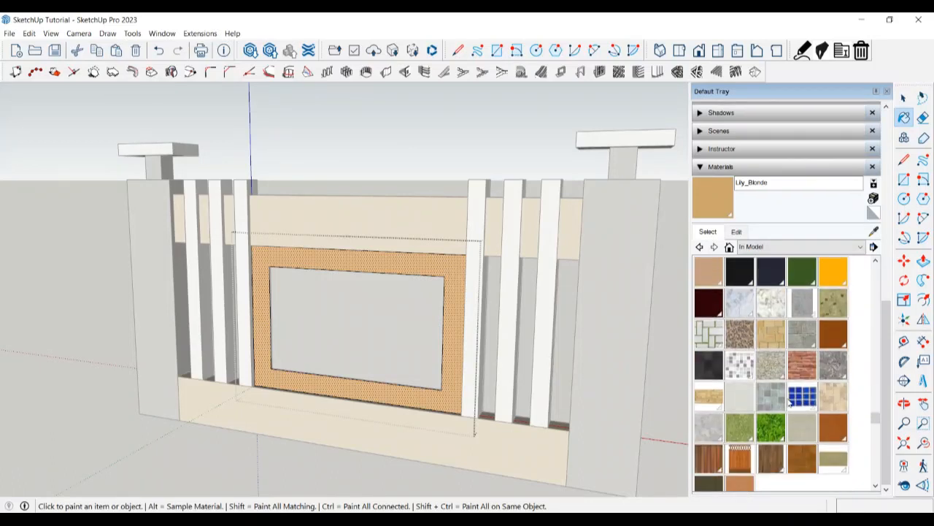
{"action": "left_click", "coordinate": [833, 460]}
{"action": "left_click", "coordinate": [454, 376]}
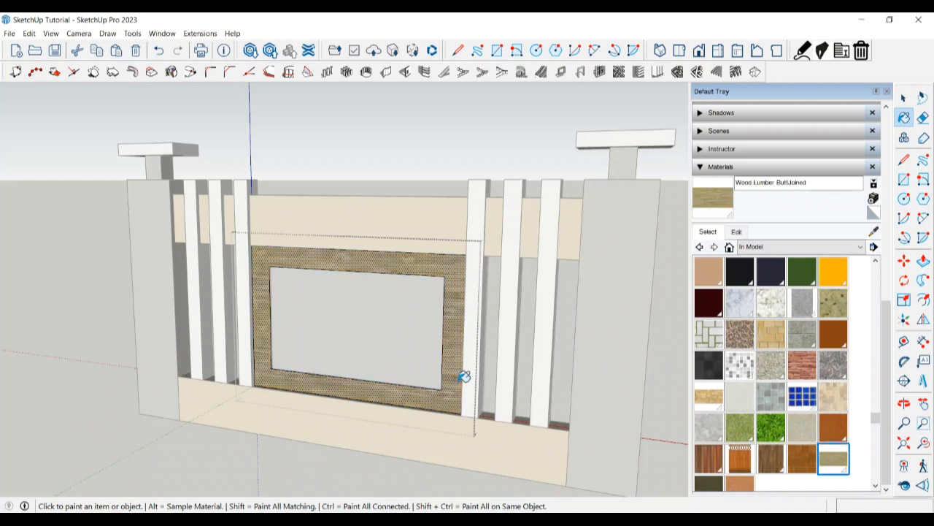
Paint the central panel's frame face with Rough Square Concrete Block, and close the group and the tray
{"action": "left_click", "coordinate": [803, 334]}
{"action": "left_click", "coordinate": [454, 339]}
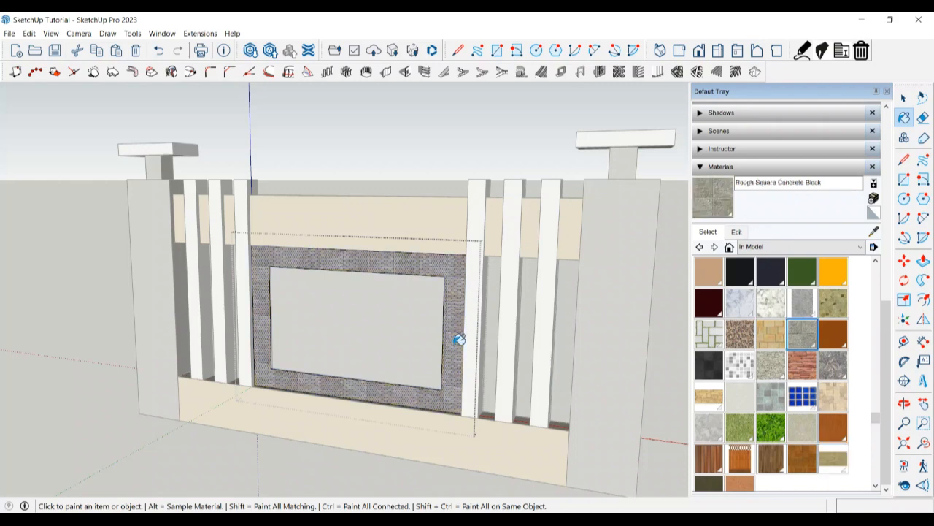
{"action": "key", "text": "space"}
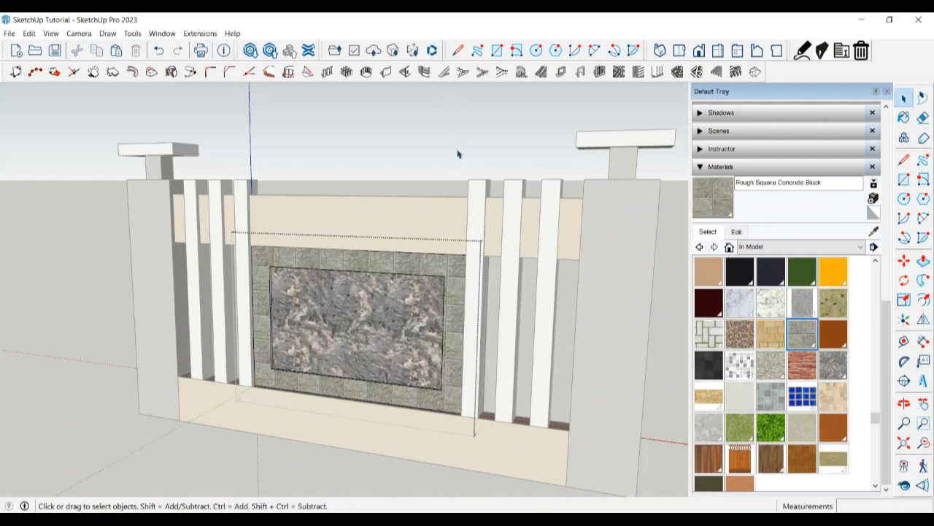
{"action": "middle_click_drag", "start_coordinate": [459, 153], "coordinate": [442, 175]}
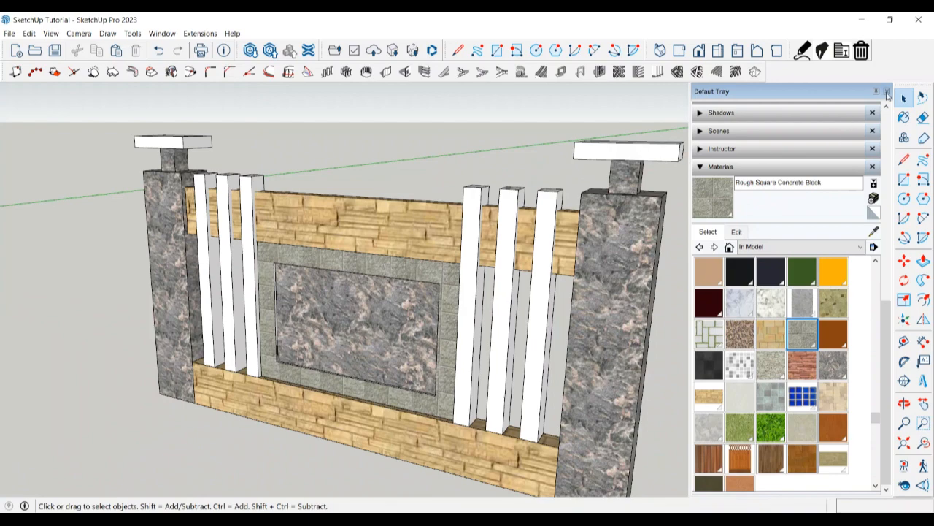
{"action": "left_click", "coordinate": [887, 93]}
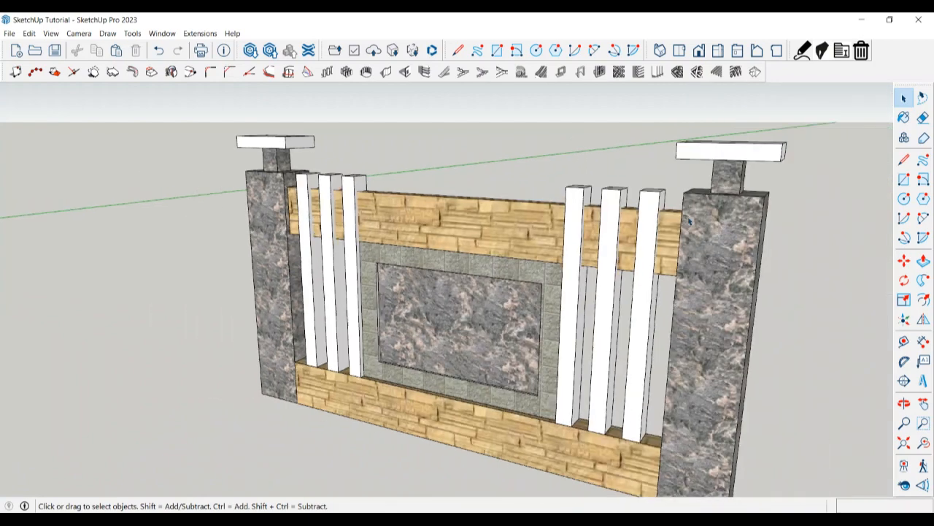
{"action": "middle_click_drag", "start_coordinate": [599, 454], "coordinate": [596, 430]}
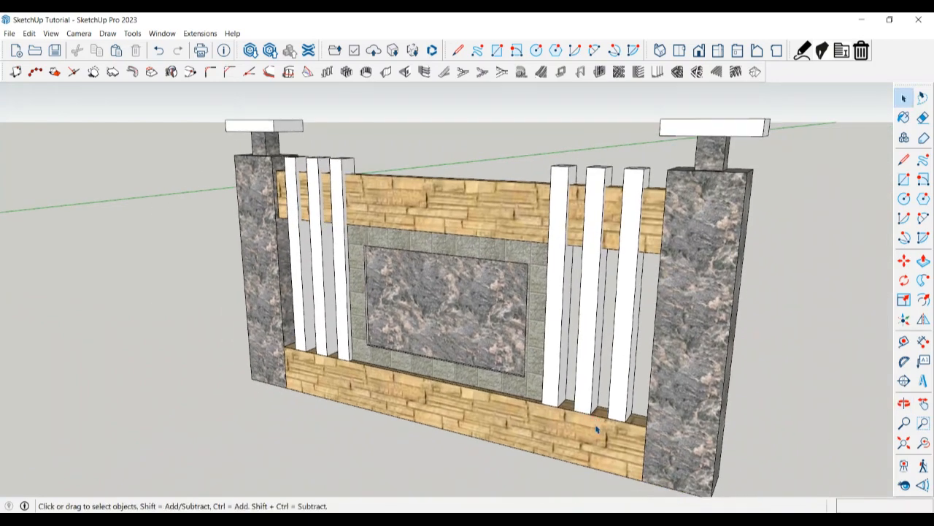